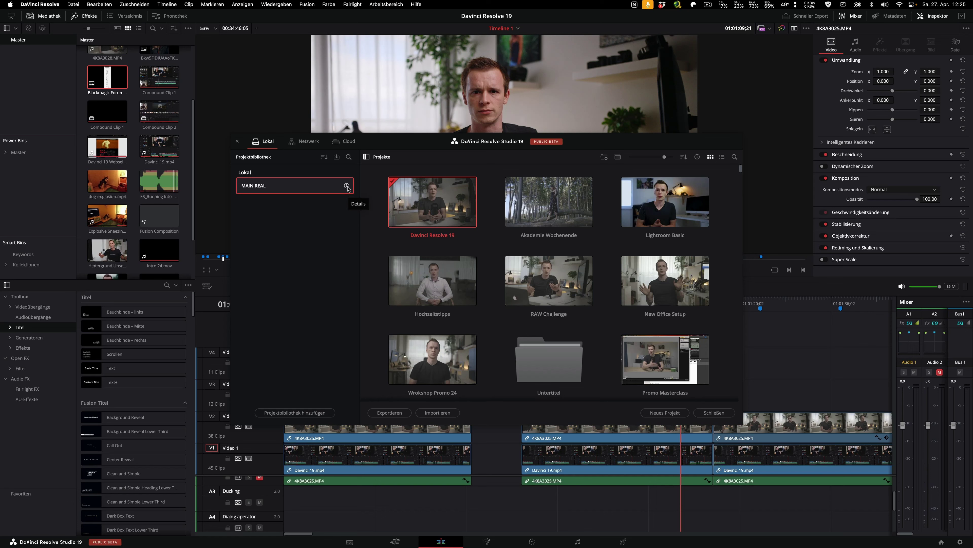
Back up the MAIN REAL project library from its details panel.
click(347, 185)
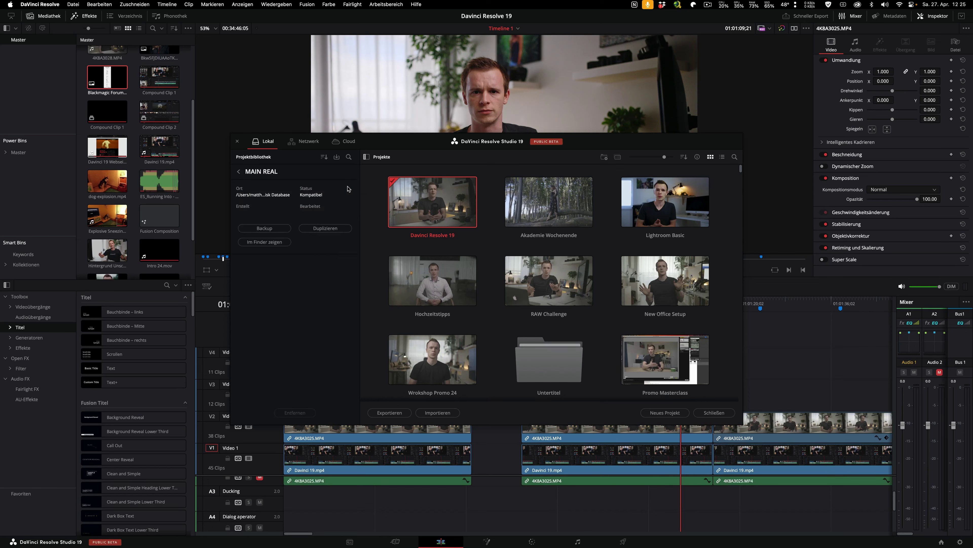
click(282, 229)
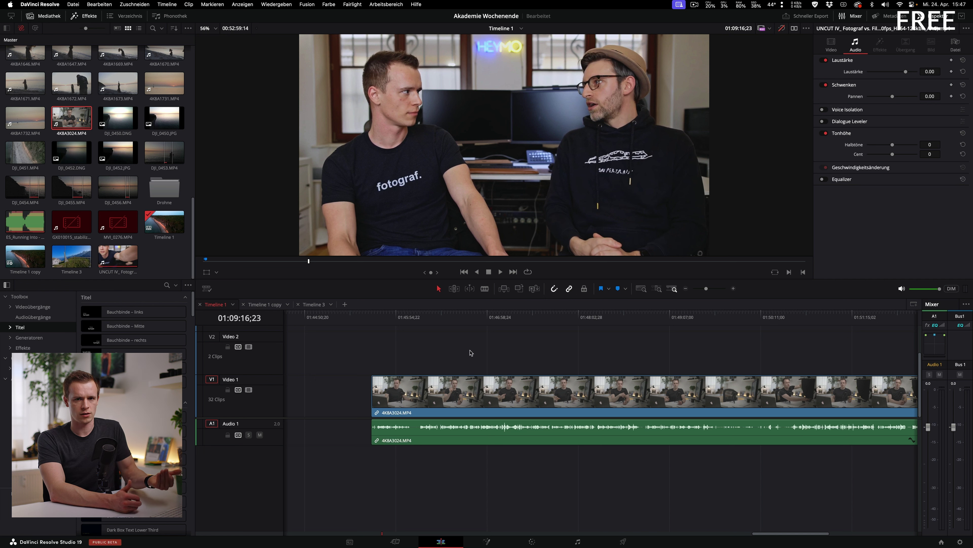
Place ES_Running Into - Ooyy.wav on a new Audio 2 track and show that track's settings.
mouse_move(24, 224)
mouse_down()
mouse_move(449, 459)
mouse_move(426, 460)
mouse_up()
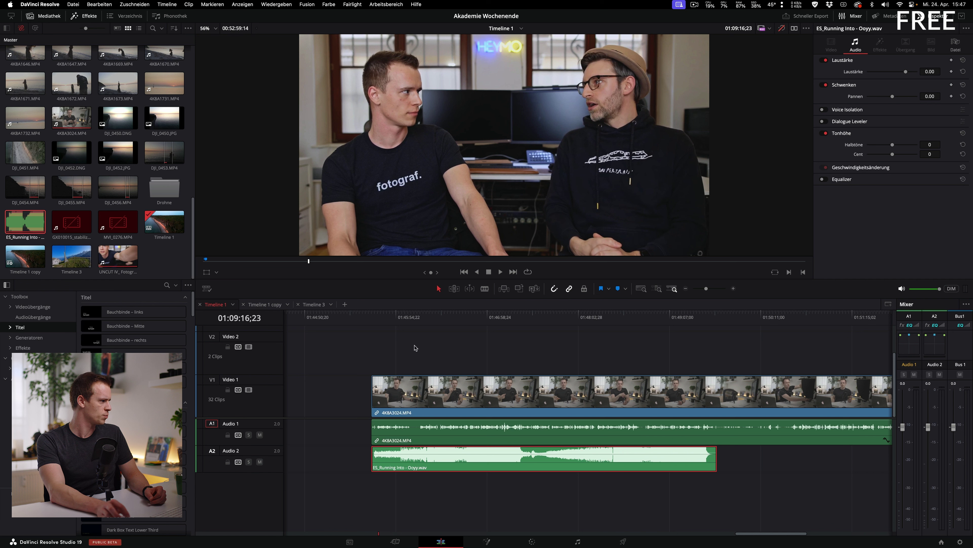
click(407, 322)
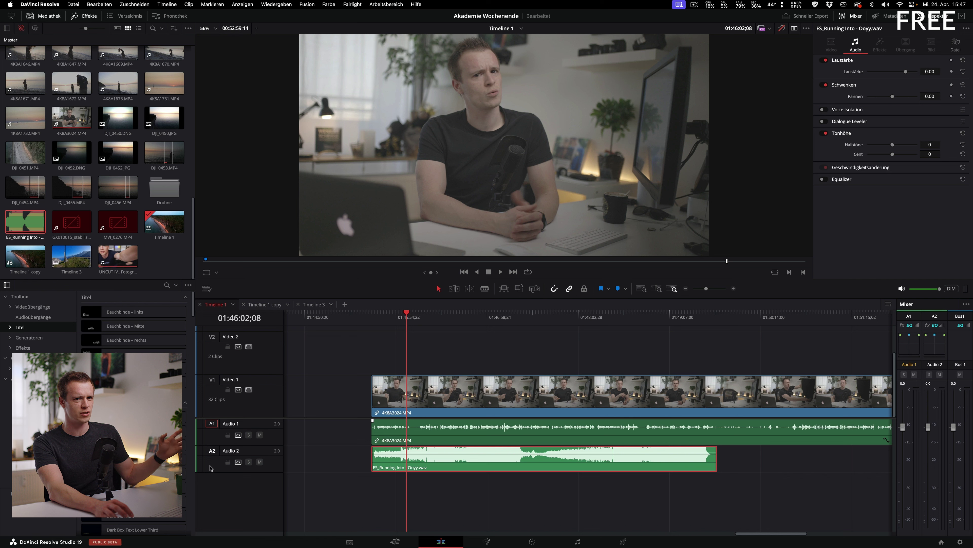
click(211, 467)
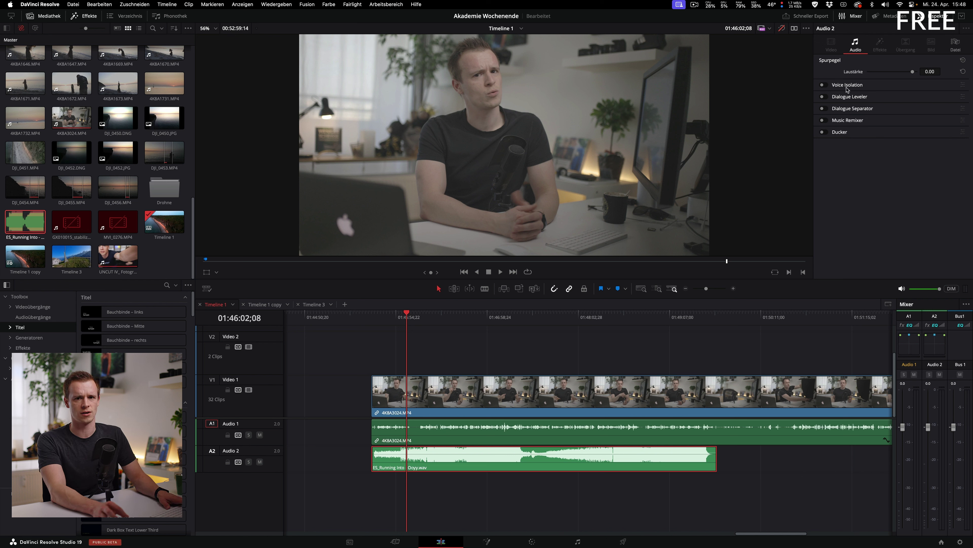
Enable Ducker on the Audio 2 music, sourced from Audio 1 at duck level 1.9.
click(824, 132)
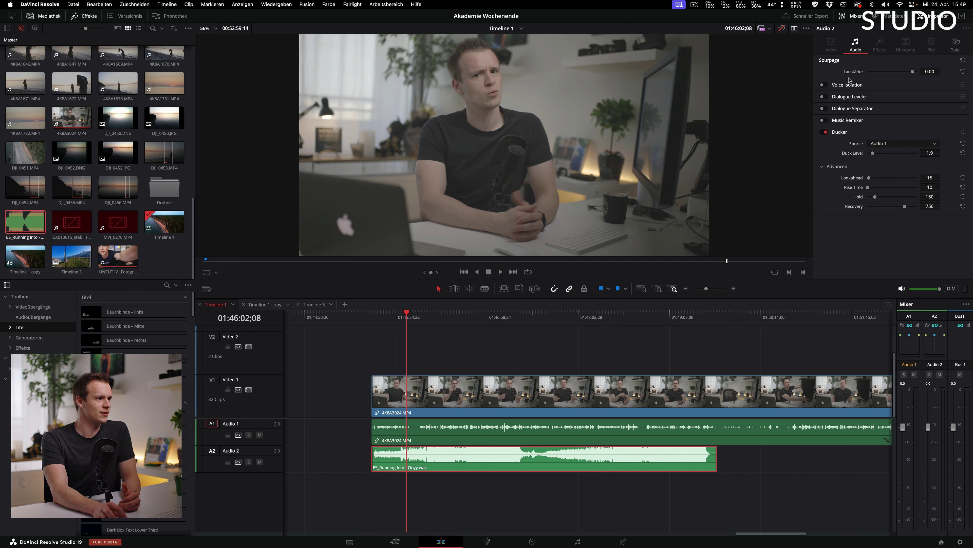
scroll(600, 436, left, 1)
scroll(600, 436, left, 10)
scroll(600, 436, left, 8)
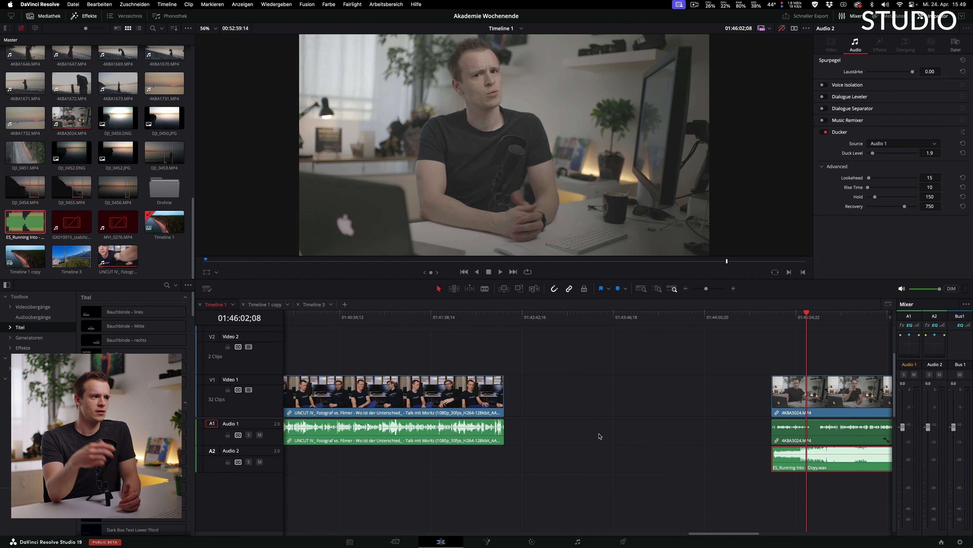
scroll(600, 436, left, 1)
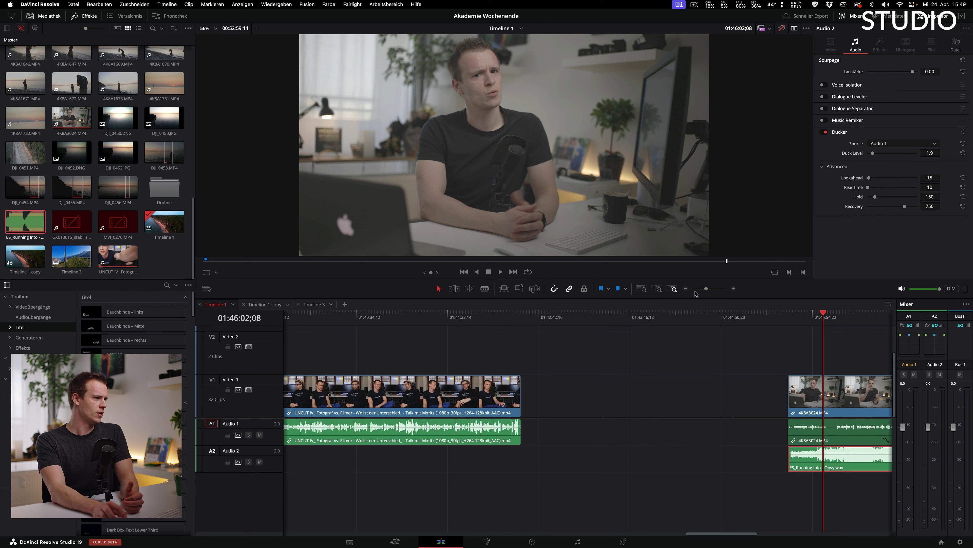
click(686, 288)
Move the playhead to the beach clip at 01:05:26;06 and zoom the timeline in around it.
drag(701, 534, 319, 533)
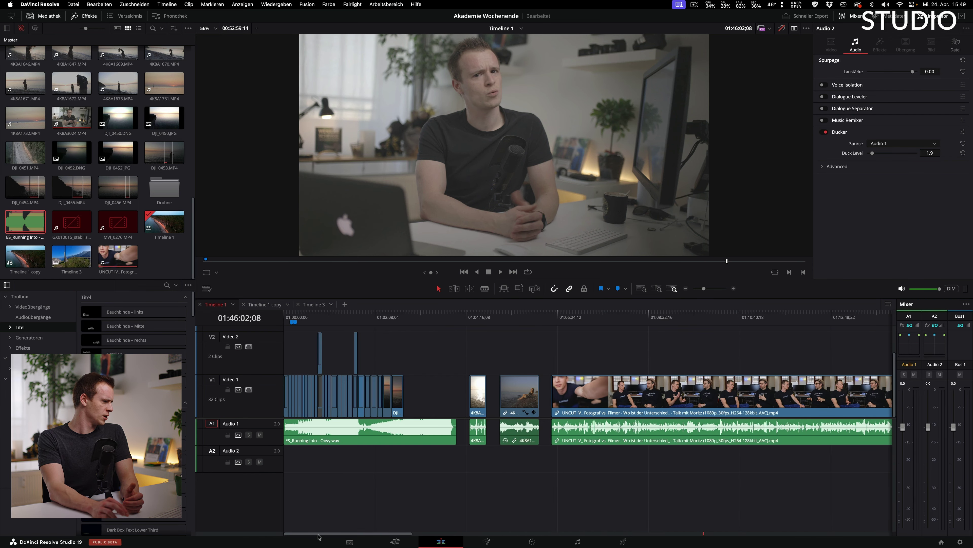
click(516, 317)
click(494, 326)
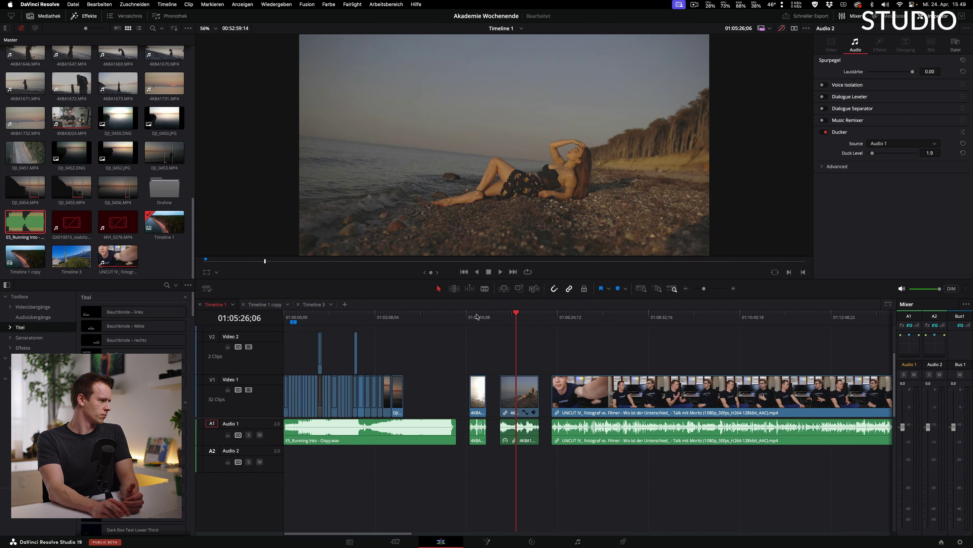
key(super+equal)
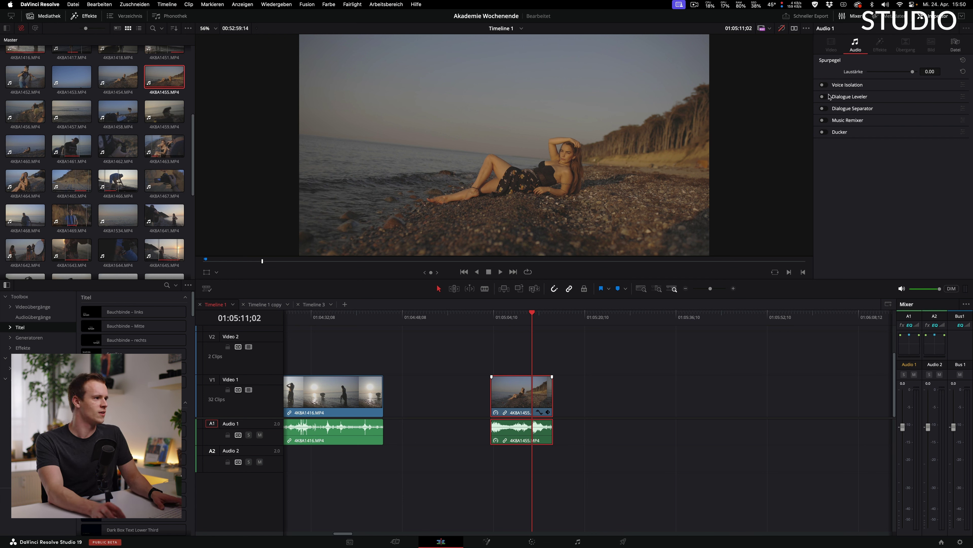
Turn on Dialogue Separator for Audio 1 and replay the beach clip to hear the background sound.
click(823, 108)
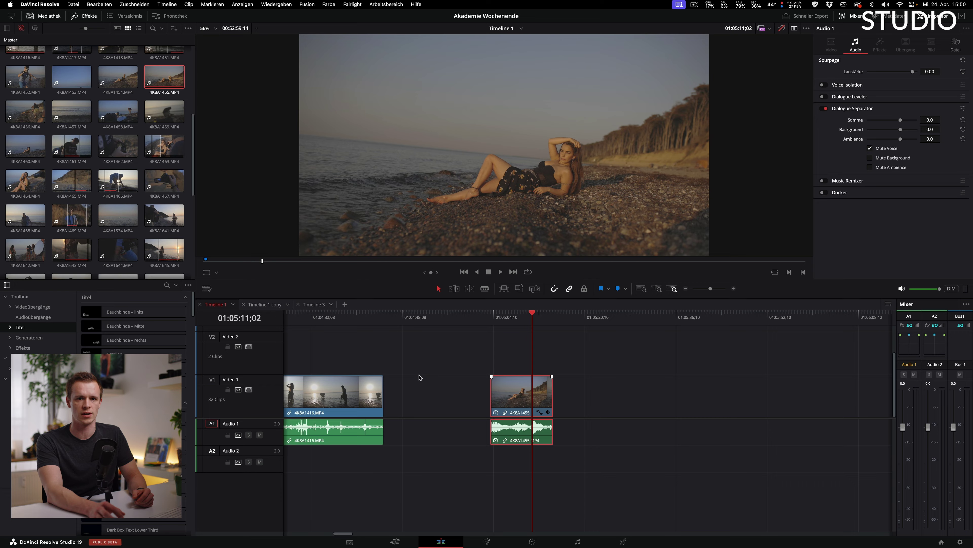
click(491, 318)
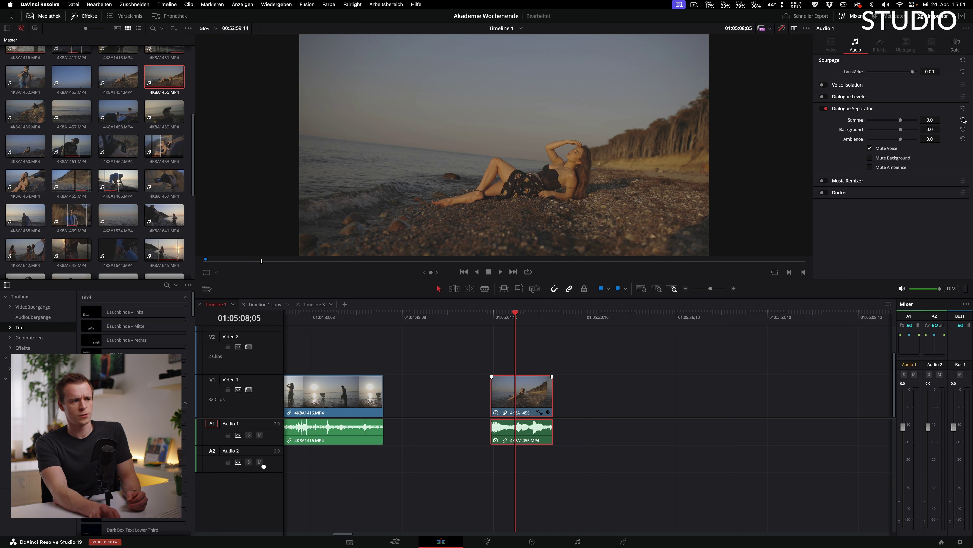
On Audio 1 at 01:03:05;16, swap Dialogue Separator for Music Remixer on the Running Into music.
click(686, 289)
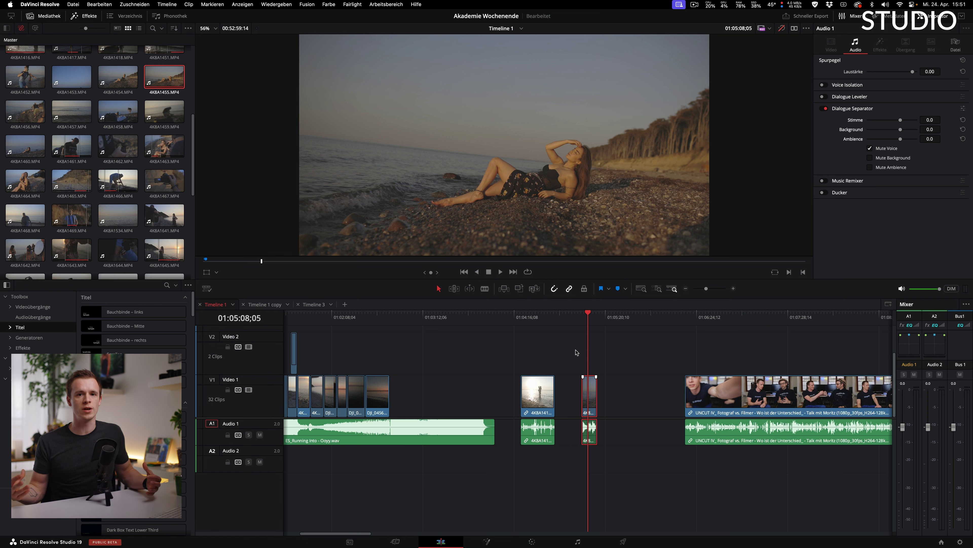
click(414, 317)
click(437, 436)
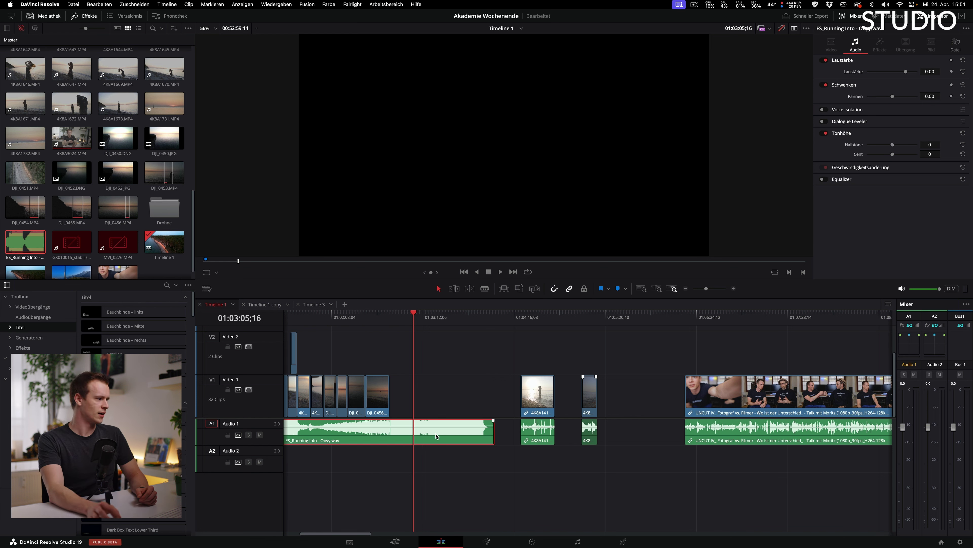
click(210, 439)
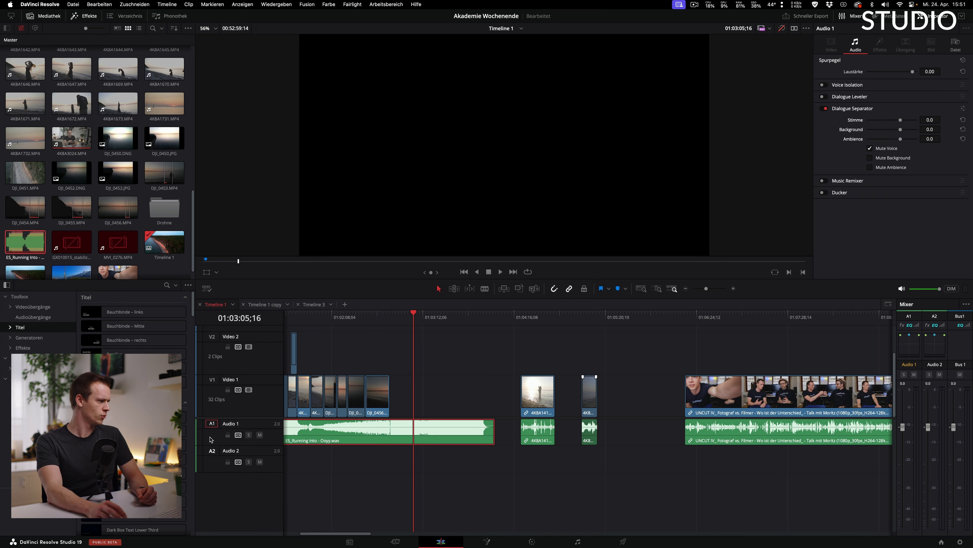
click(824, 109)
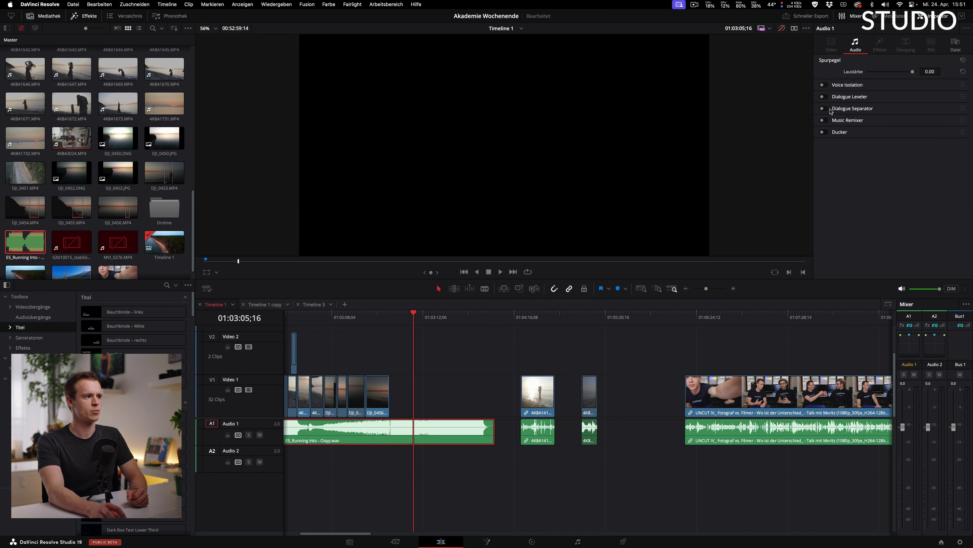
click(822, 120)
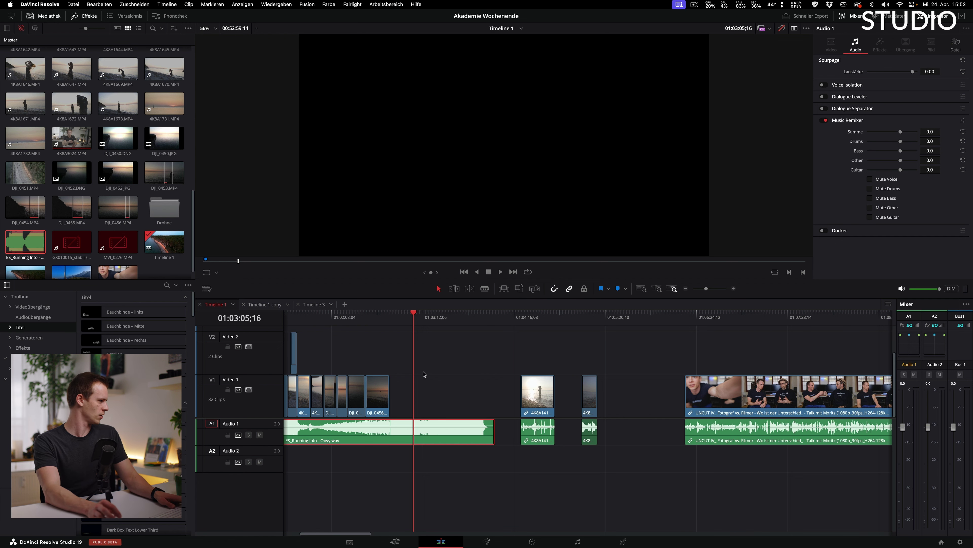
Play the music around 01:03:09;24 to hear it with the voice muted.
click(402, 321)
key(space)
click(418, 322)
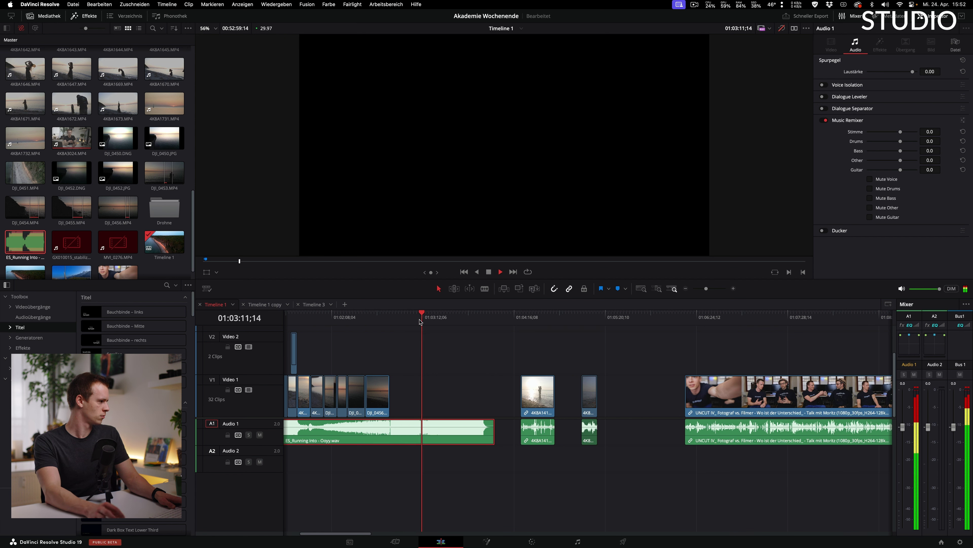
key(space)
click(419, 322)
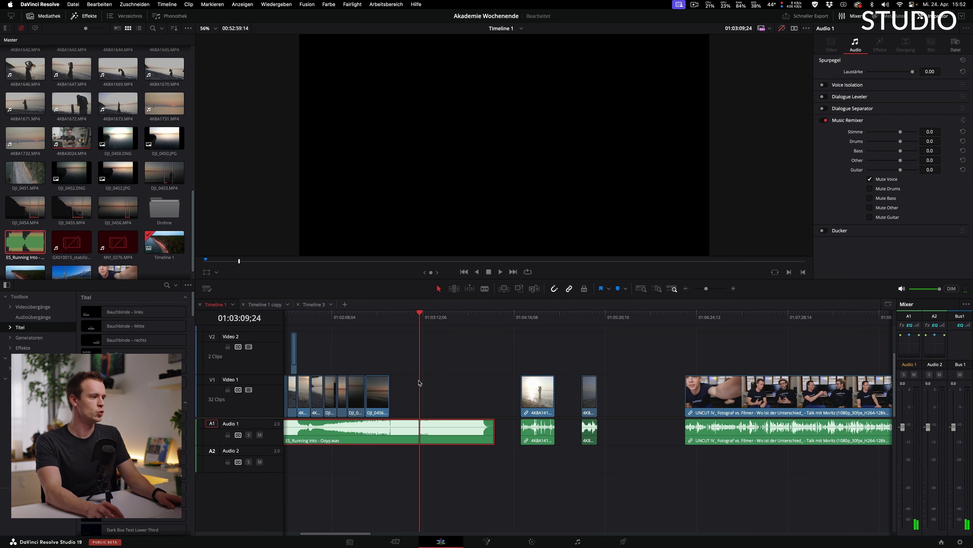
key(space)
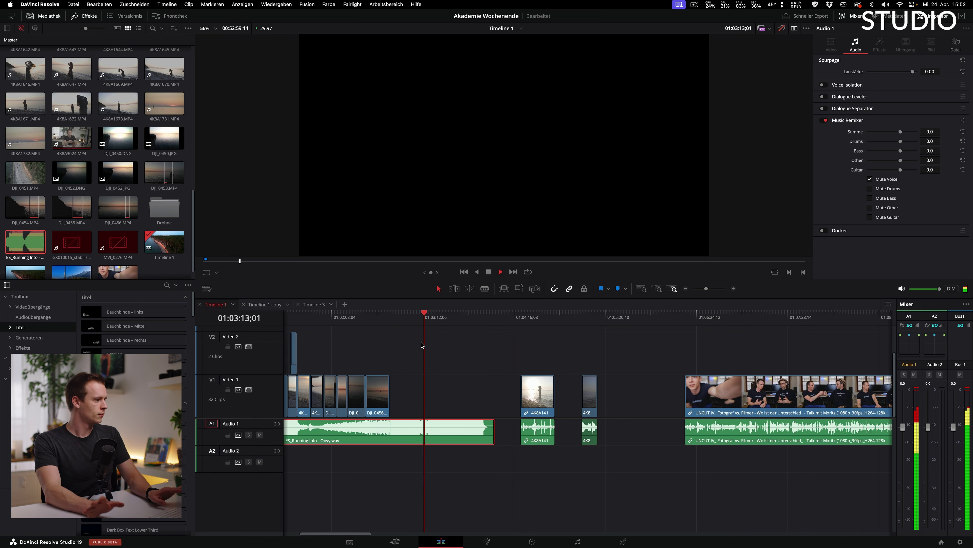
key(space)
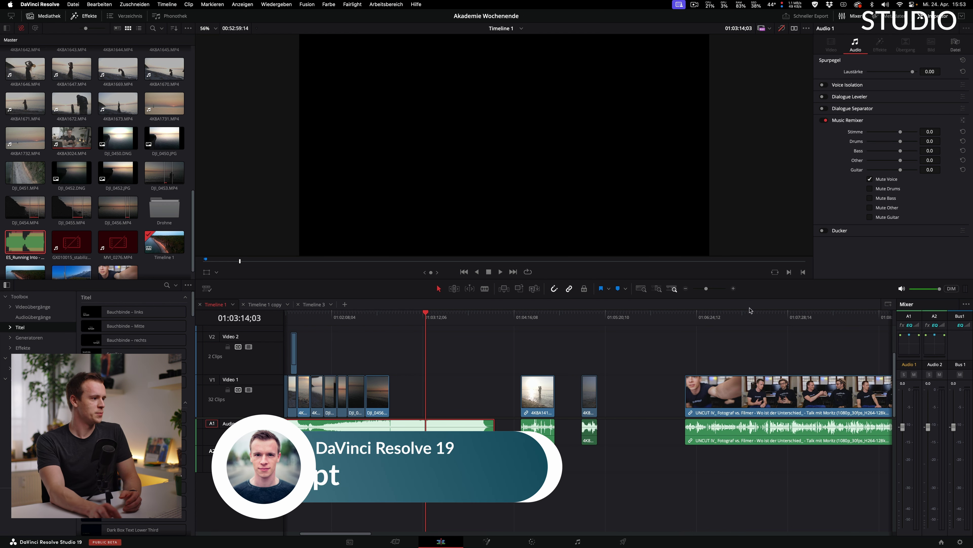
Locate the interview and start transcribing the UNCUT clip via Audiotranskription.
click(771, 329)
scroll(713, 383, right, 10)
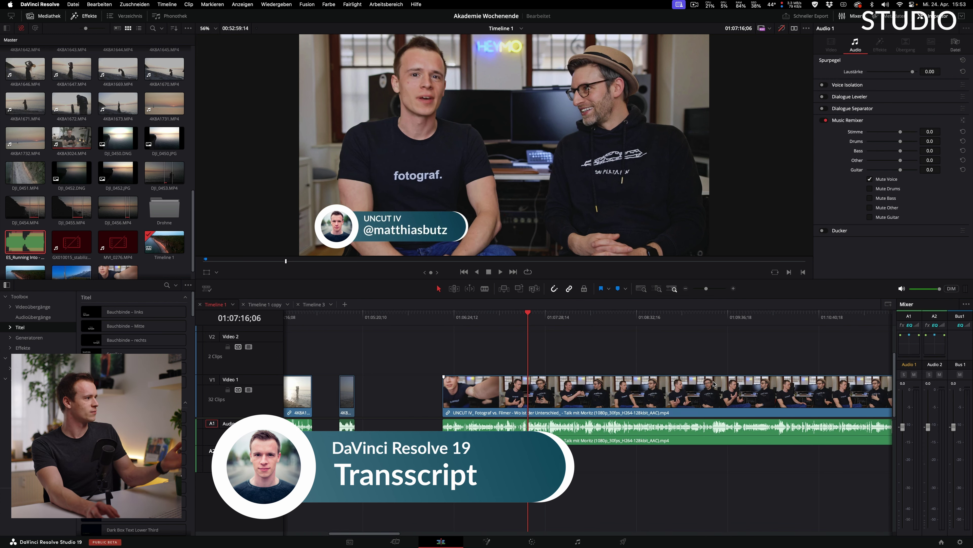
scroll(517, 357, right, 3)
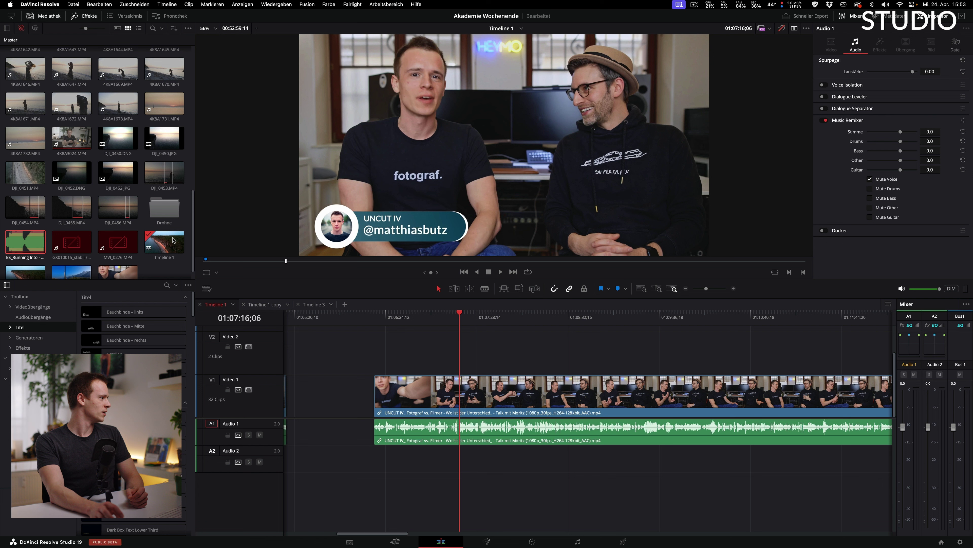
scroll(115, 256, down, 1)
right_click(115, 258)
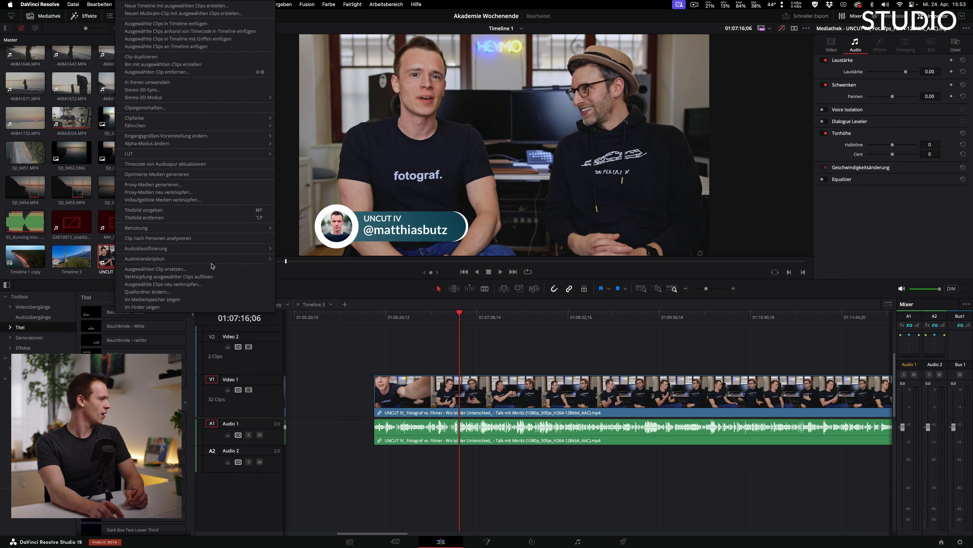
mouse_move(213, 263)
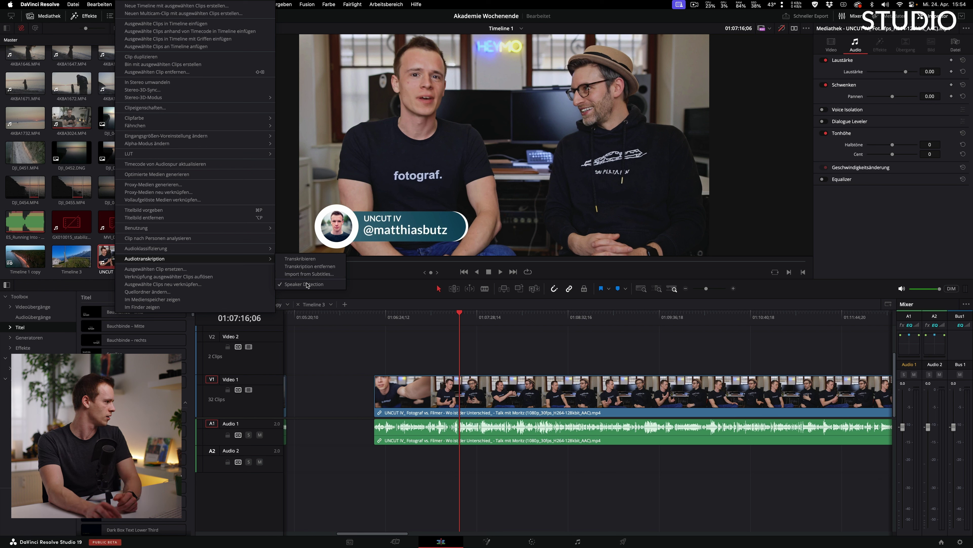
click(306, 259)
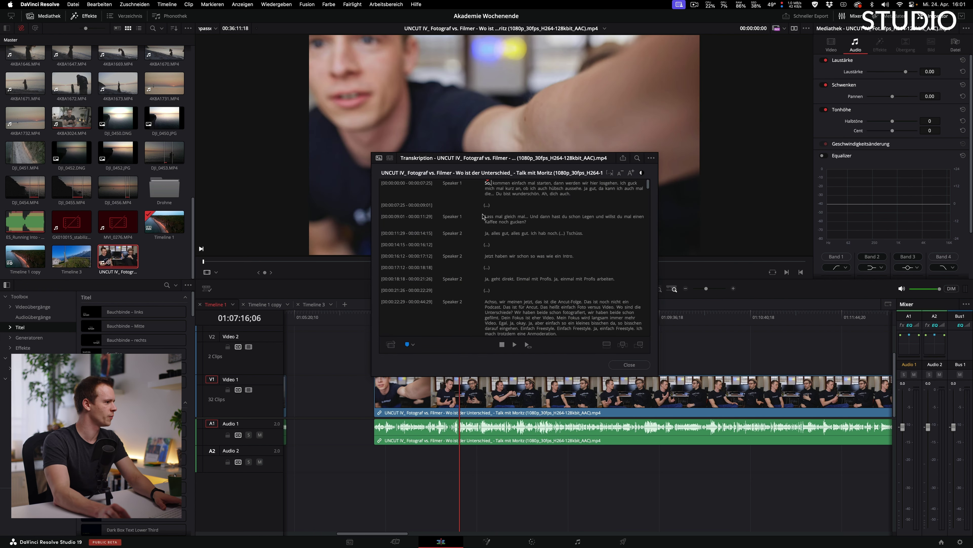
Start renaming the Speaker 2 label in the UNCUT IV transcript.
double_click(454, 234)
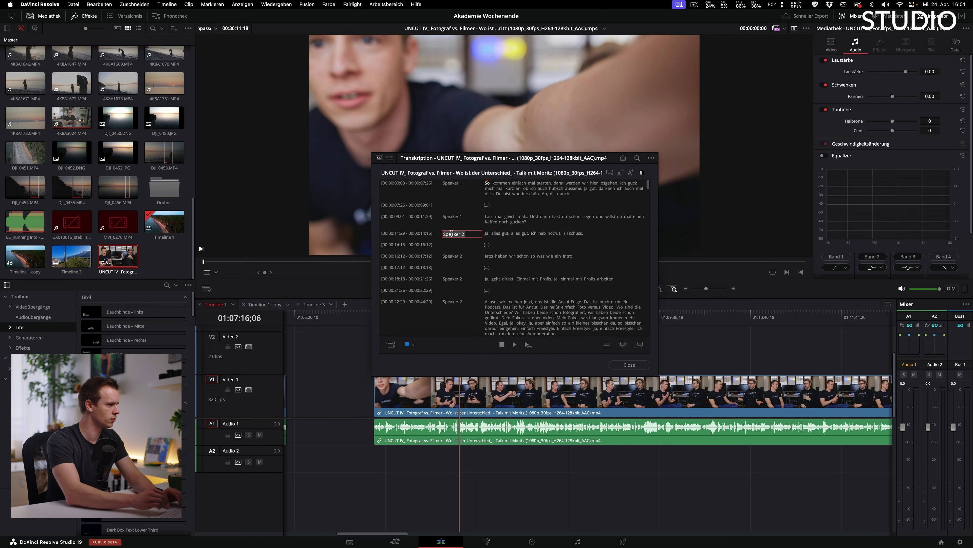
Relabel Speaker 2 and Speaker 1 with the second and first participants' names.
text(Matthias)
key(Return)
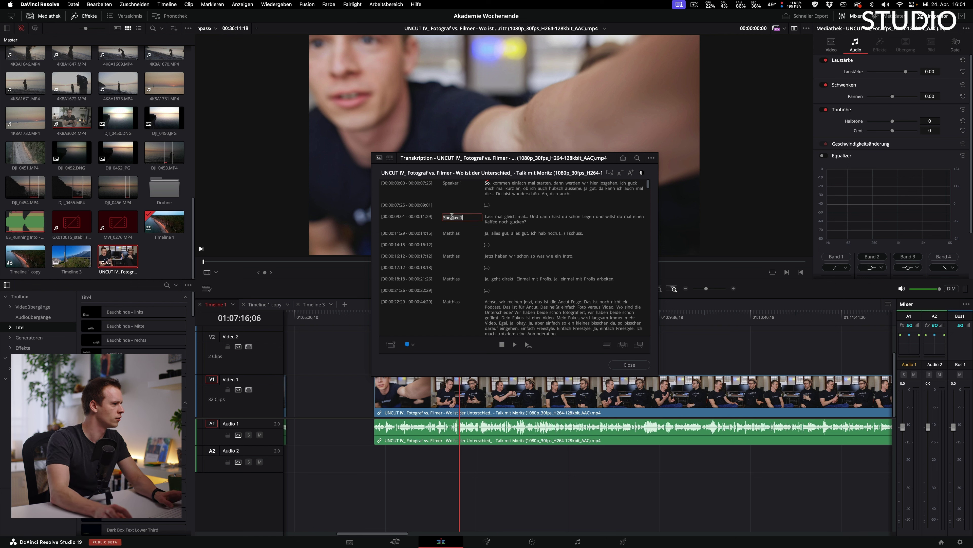
key(super+a)
text(Moritz)
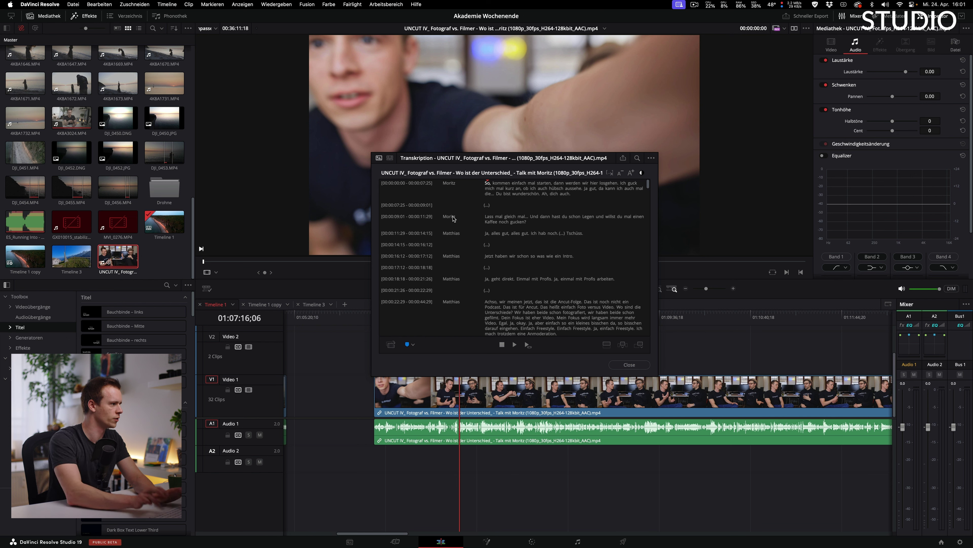
key(Return)
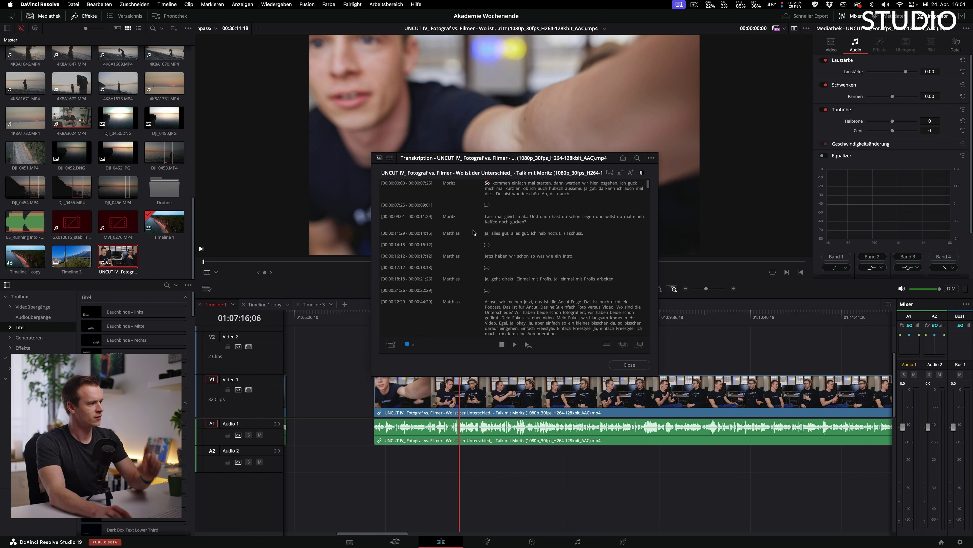
scroll(474, 232, down, 5)
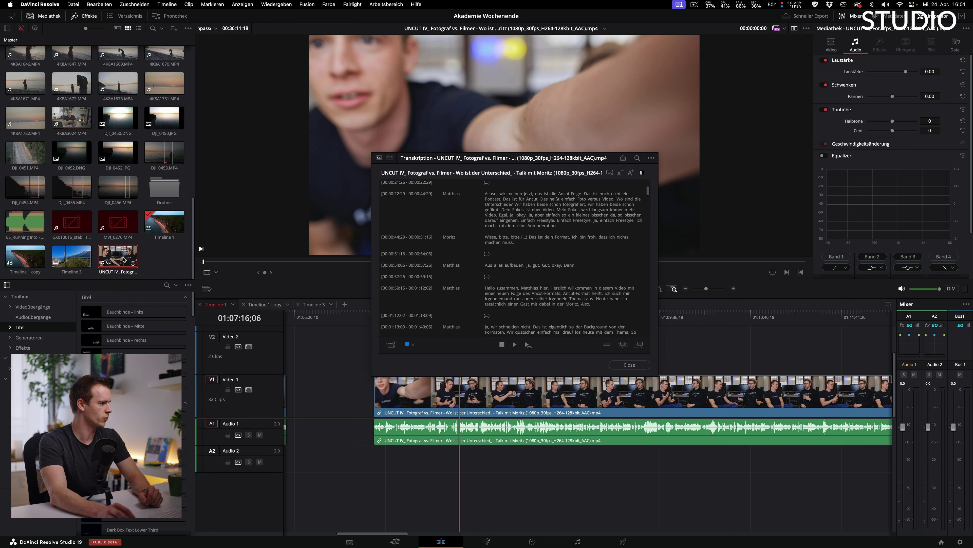
scroll(710, 415, right, 10)
Park the playhead after the last clip and append the introduction passage starting at 'Achso'.
scroll(711, 415, right, 15)
scroll(519, 460, right, 10)
mouse_move(506, 533)
mouse_down()
mouse_move(653, 533)
mouse_move(785, 471)
mouse_up()
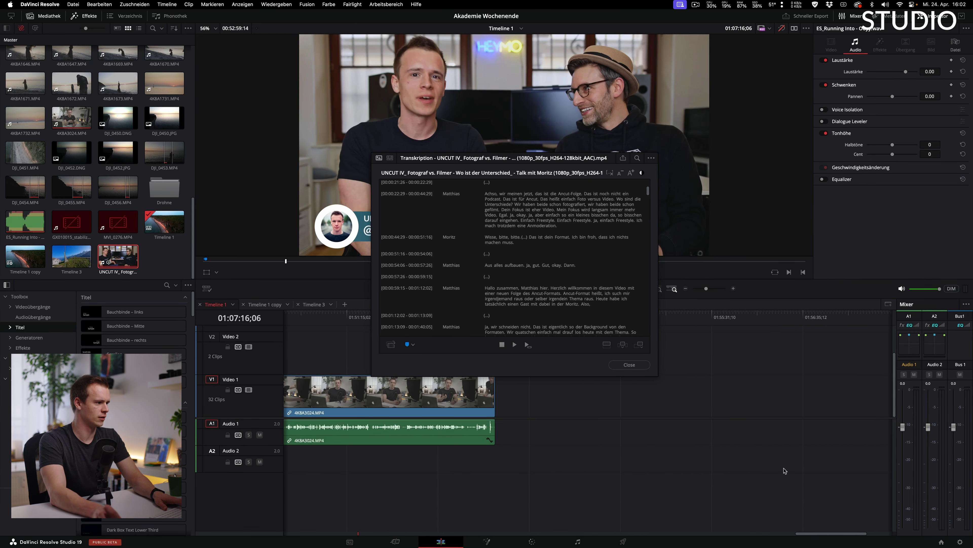
click(720, 315)
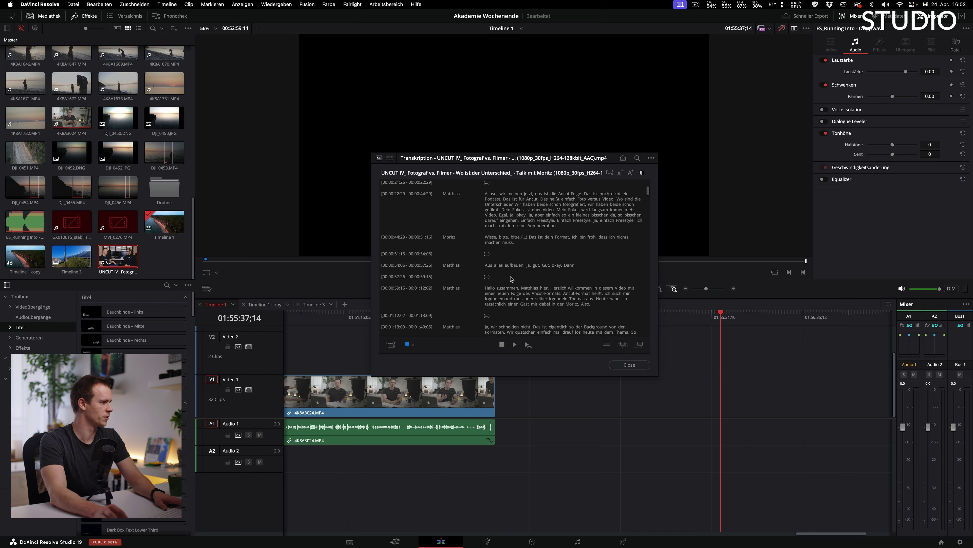
click(486, 194)
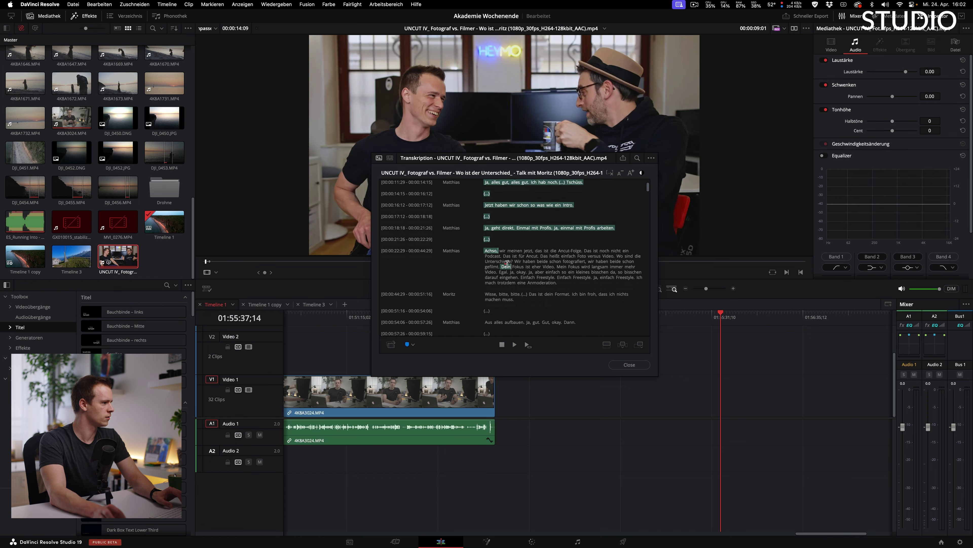
click(491, 255)
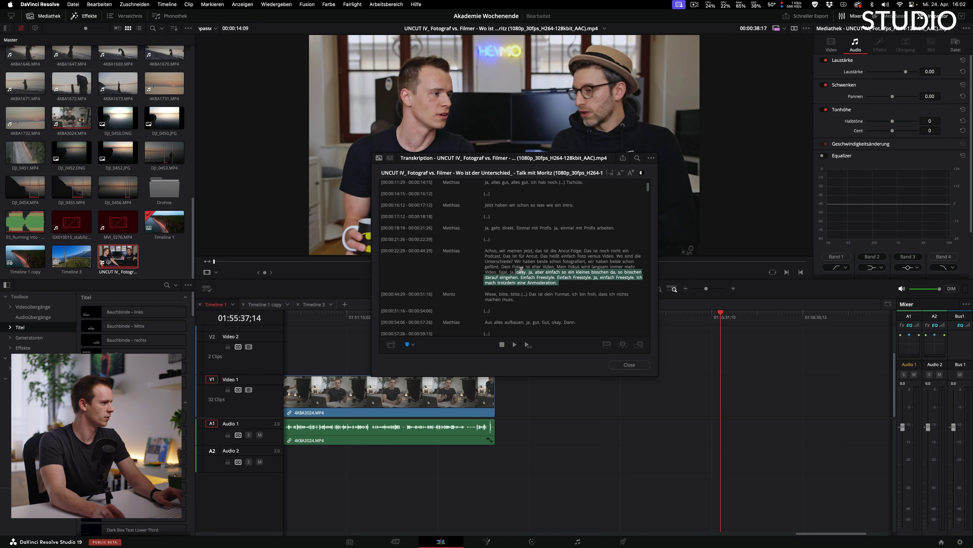
click(486, 251)
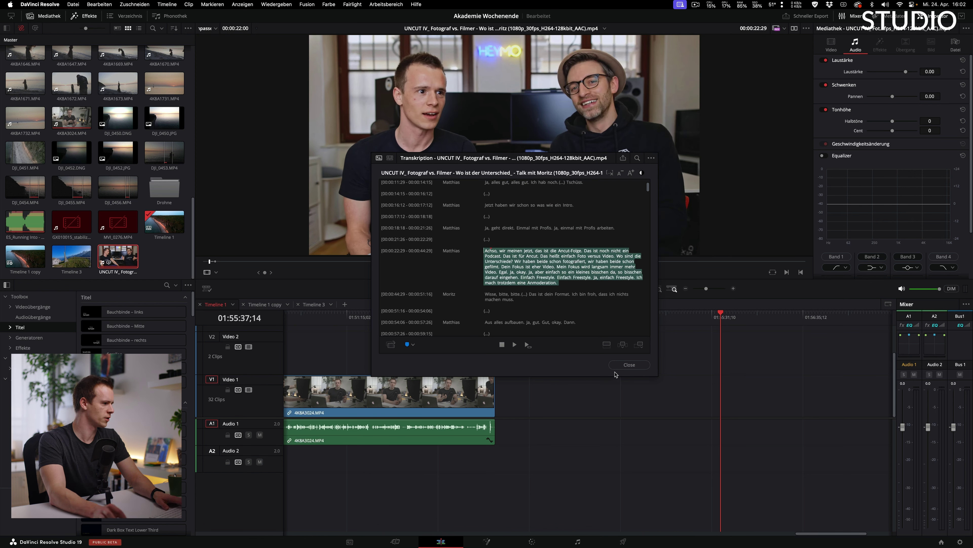
click(623, 344)
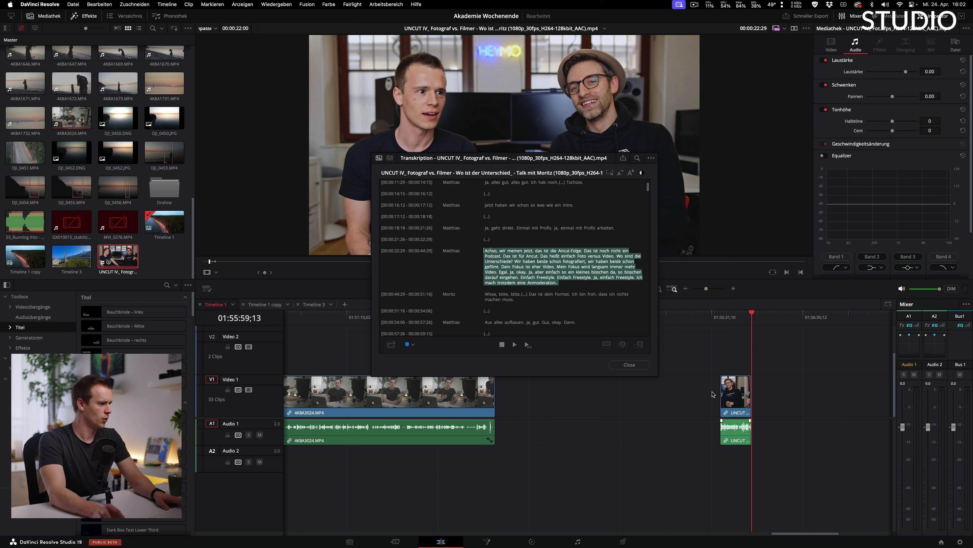
Append the next short reply and the 'Hallo zusammen' passage, then show Timeline 1's transcript.
scroll(489, 283, down, 3)
scroll(498, 184, down, 5)
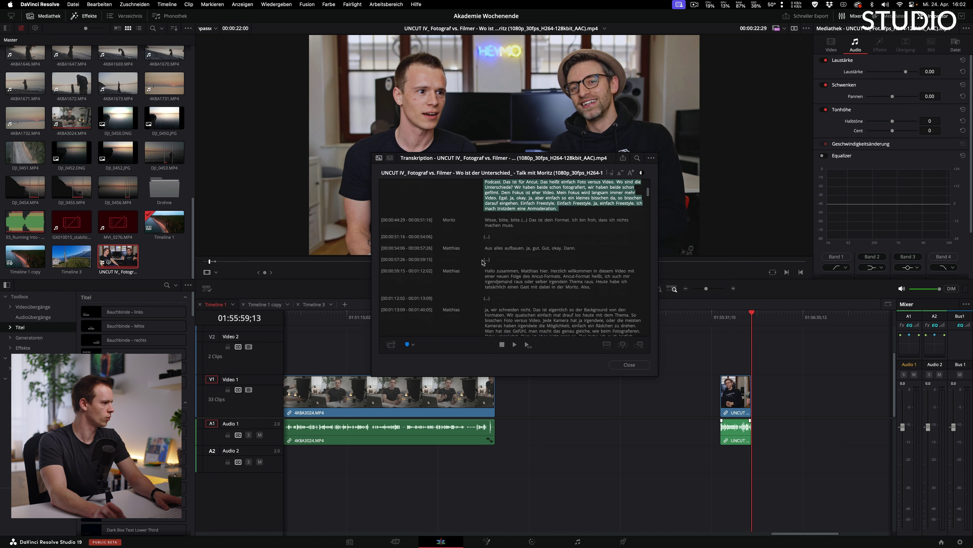
click(488, 205)
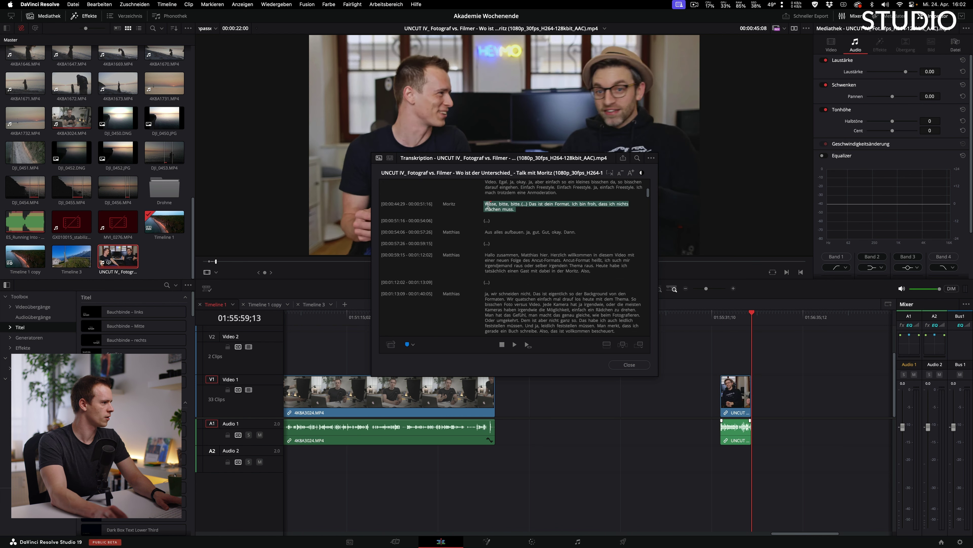
click(642, 347)
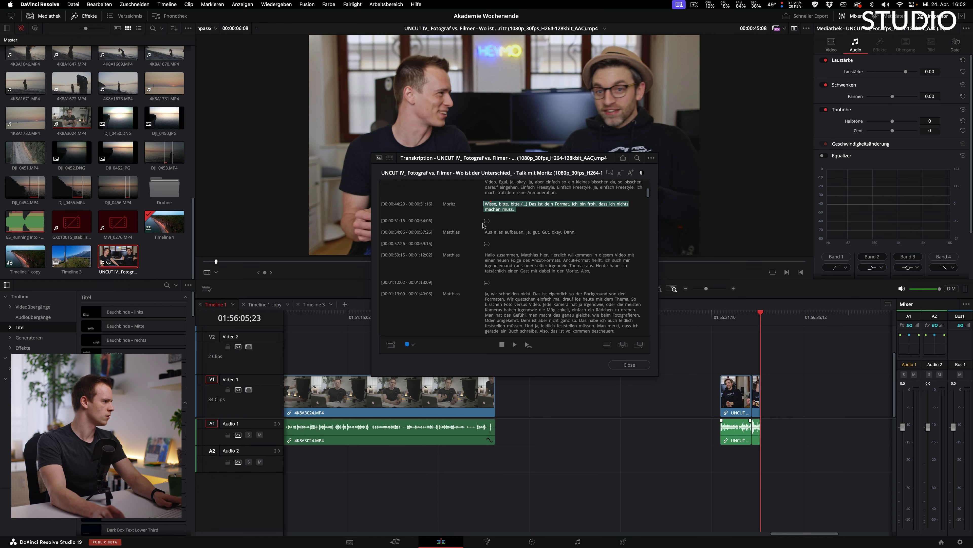
drag(484, 220, 519, 331)
scroll(515, 276, down, 3)
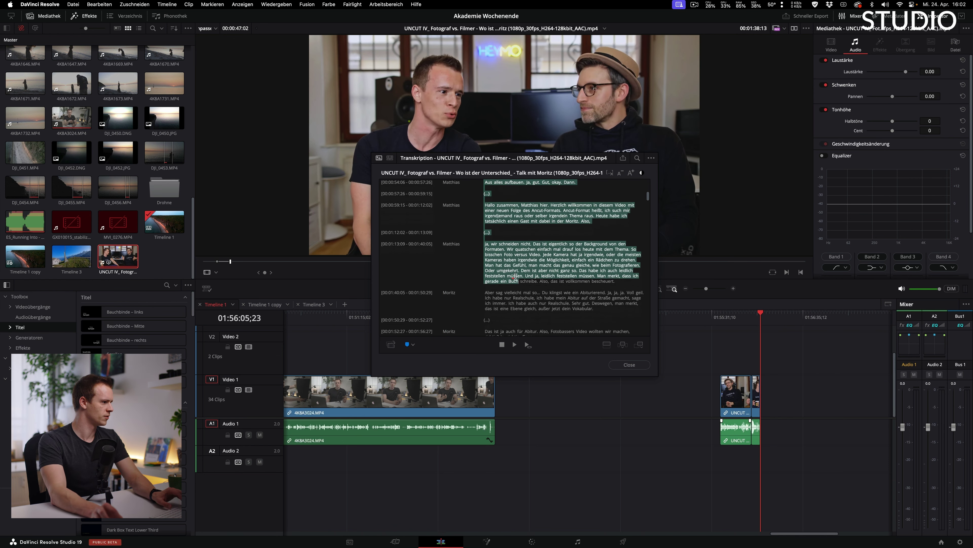
mouse_move(489, 320)
mouse_down()
mouse_move(482, 199)
mouse_move(484, 216)
mouse_up()
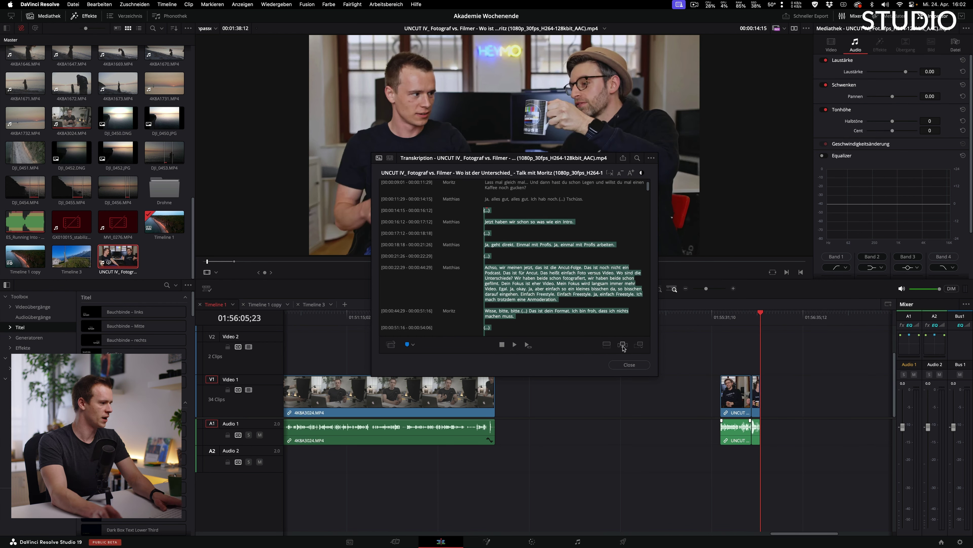
click(640, 345)
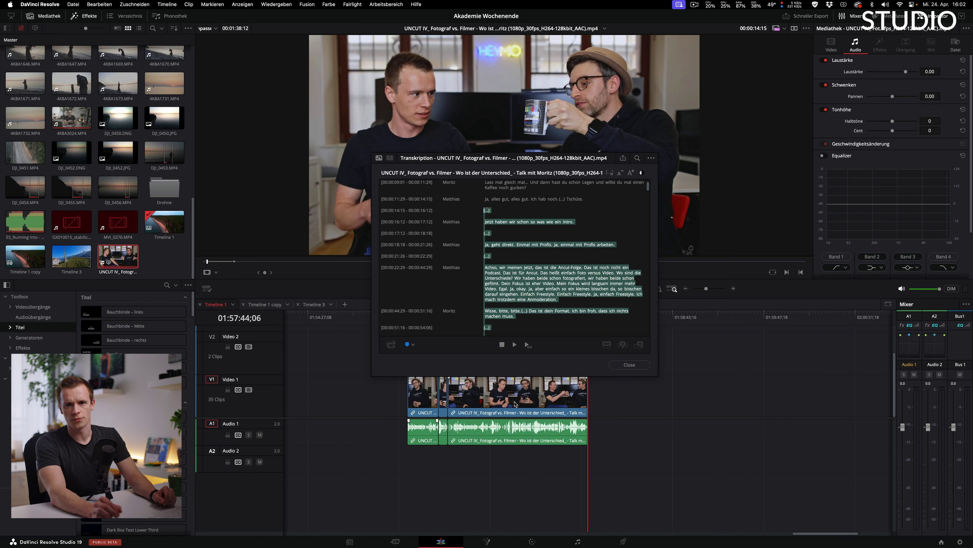
click(389, 159)
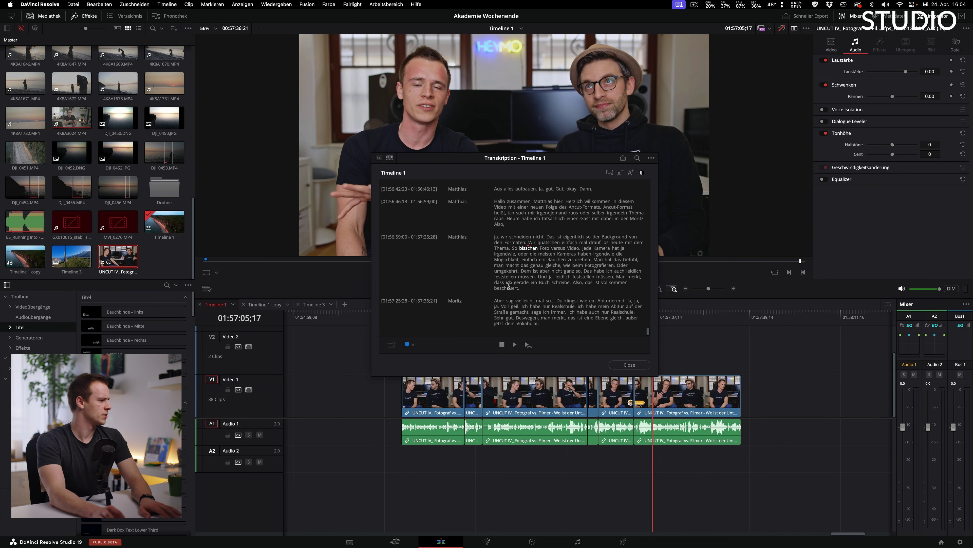
Scroll through the Timeline 1 transcript.
scroll(486, 300, down, 2)
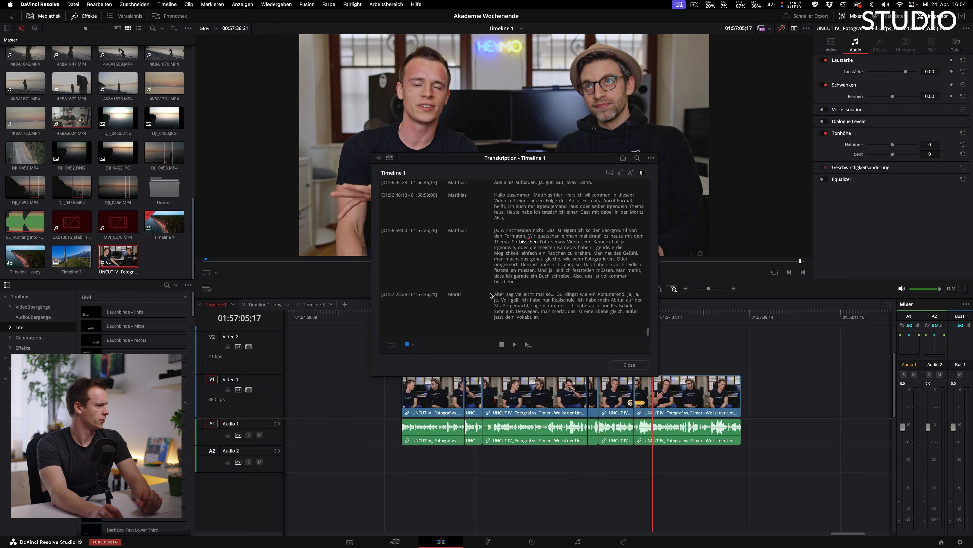
scroll(491, 293, up, 3)
scroll(492, 289, up, 3)
scroll(494, 286, up, 3)
scroll(498, 278, up, 3)
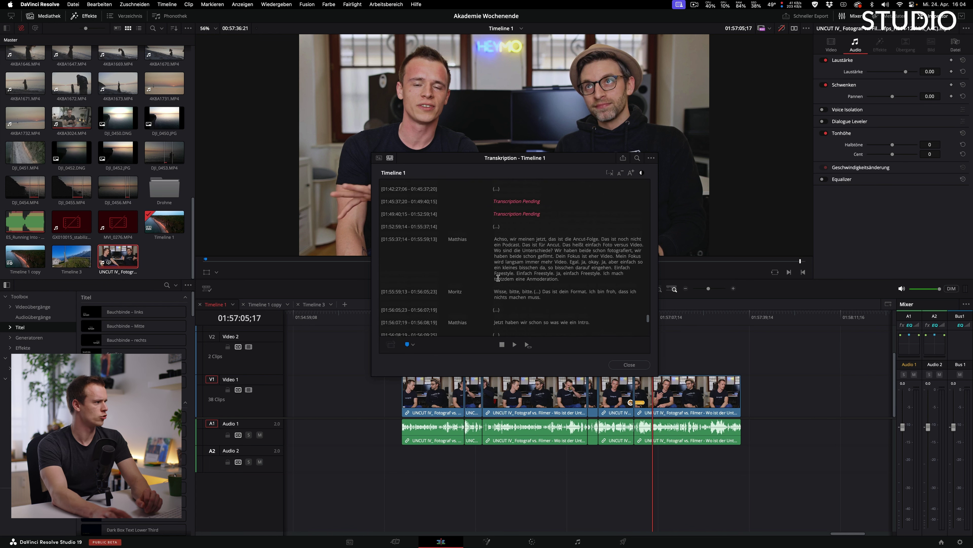
scroll(498, 278, up, 5)
scroll(527, 306, down, 1)
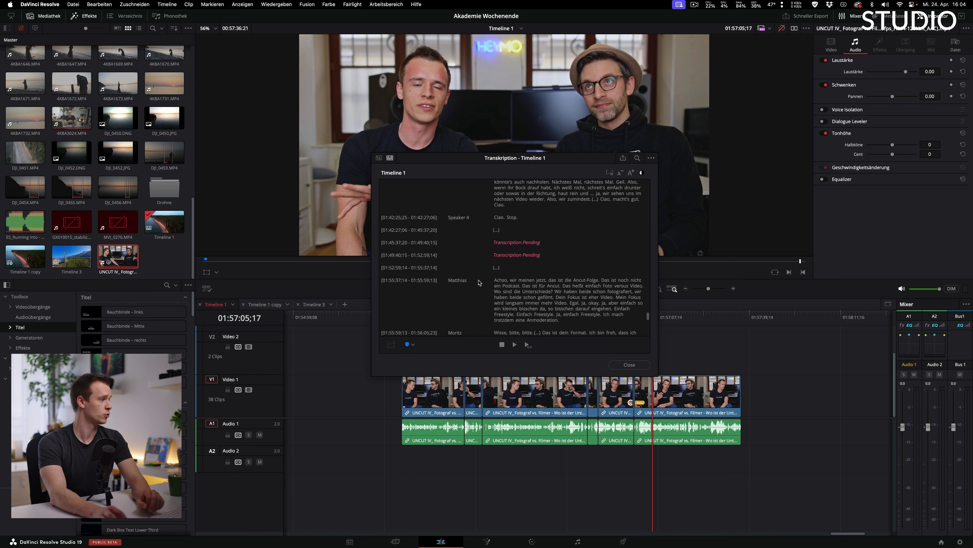
Switch back to the source clip's transcript and close the Transkription window.
click(379, 158)
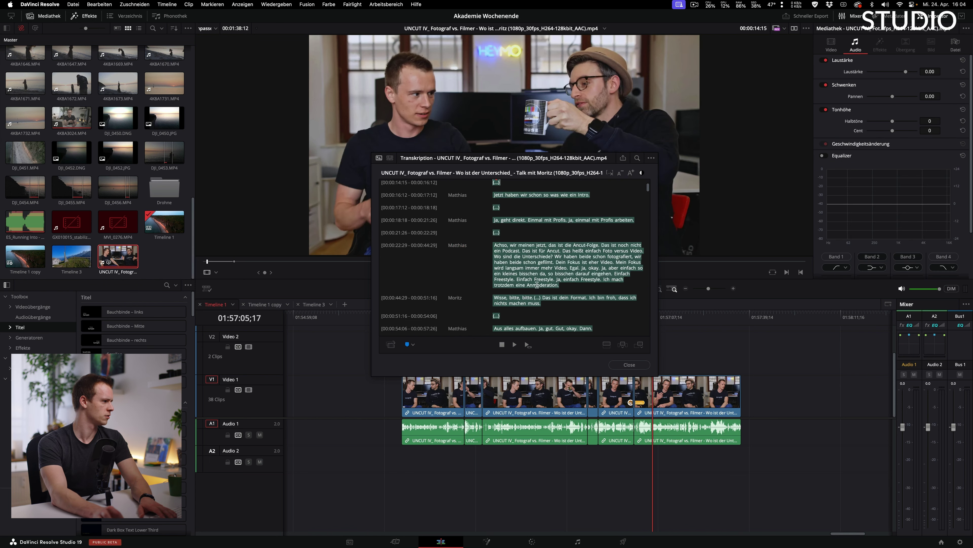
scroll(525, 270, down, 20)
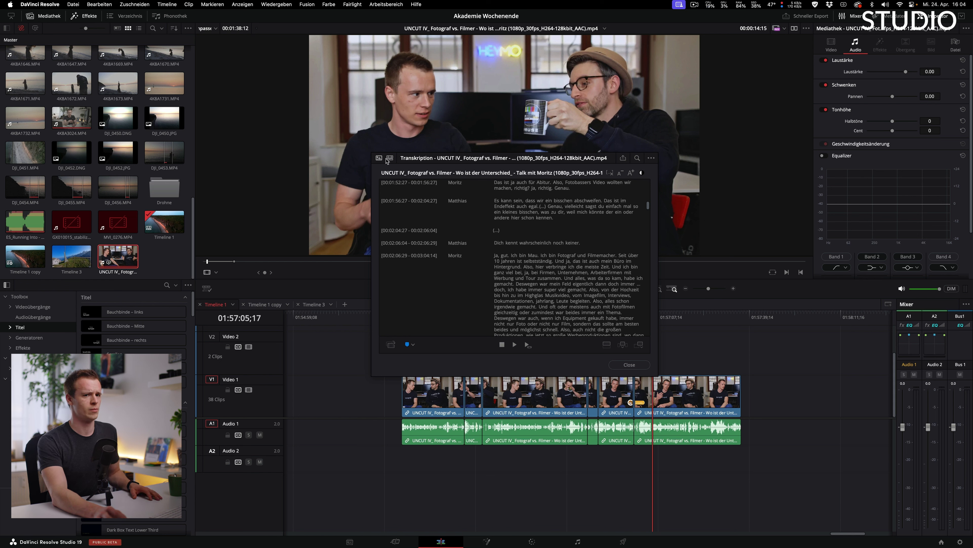
click(630, 365)
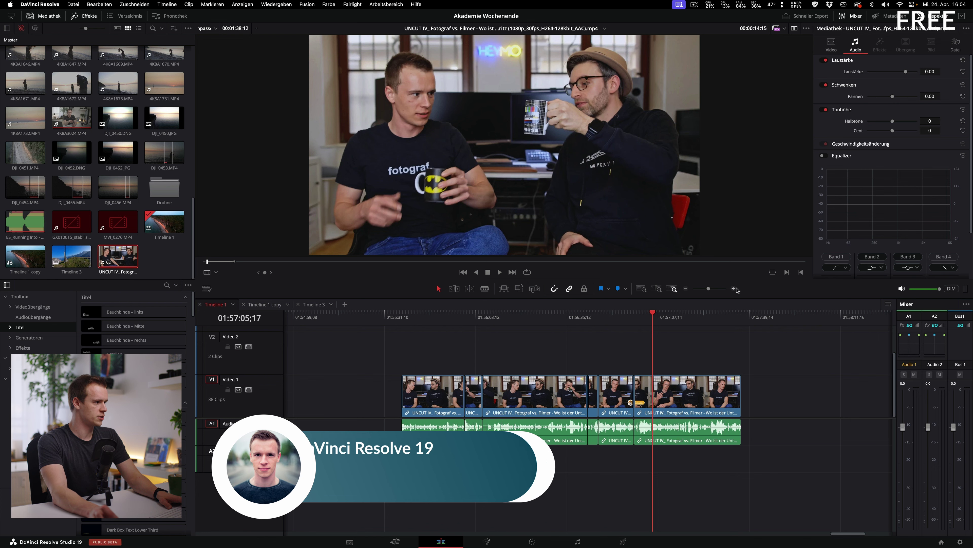
Drag the cut between the two interview clips two frames later.
scroll(457, 382, up, 5)
scroll(456, 382, left, 5)
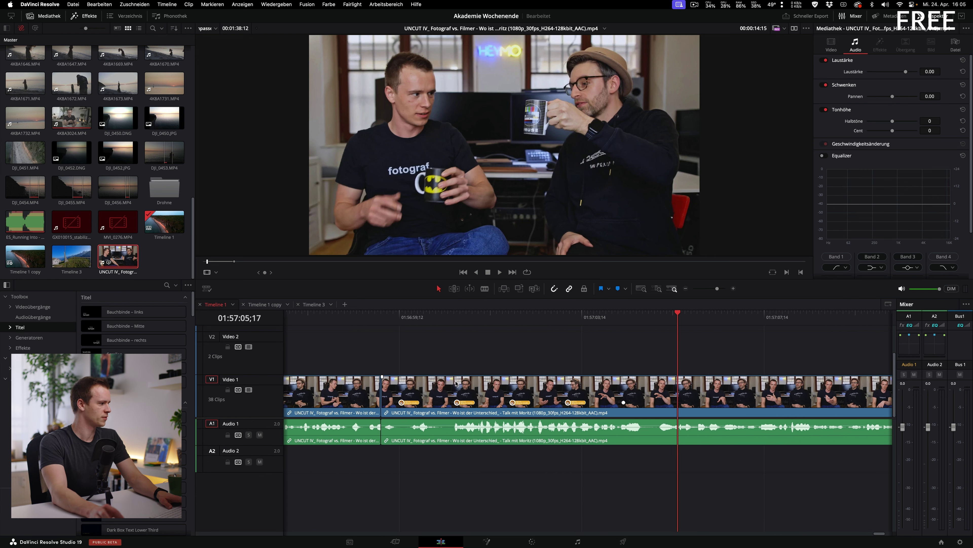
drag(512, 396, 515, 398)
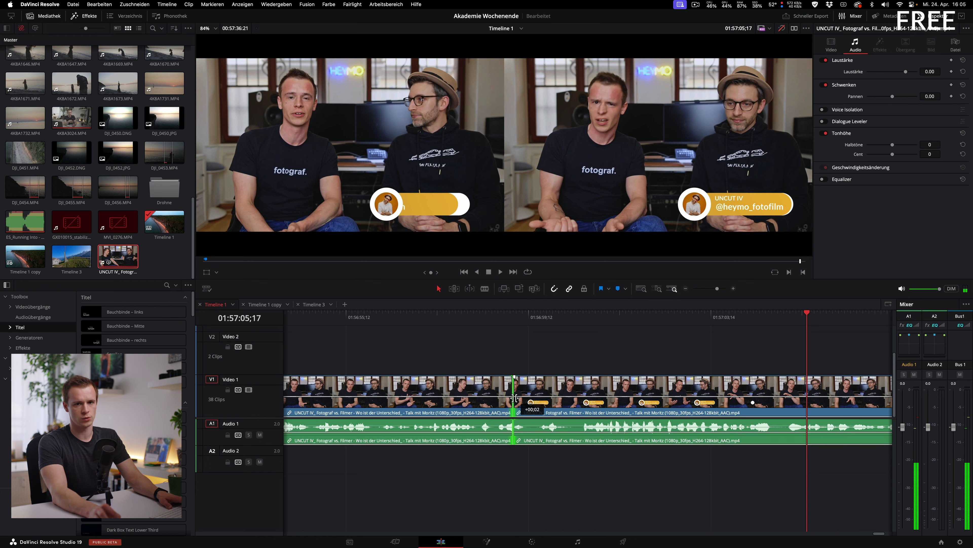
drag(515, 398, 515, 398)
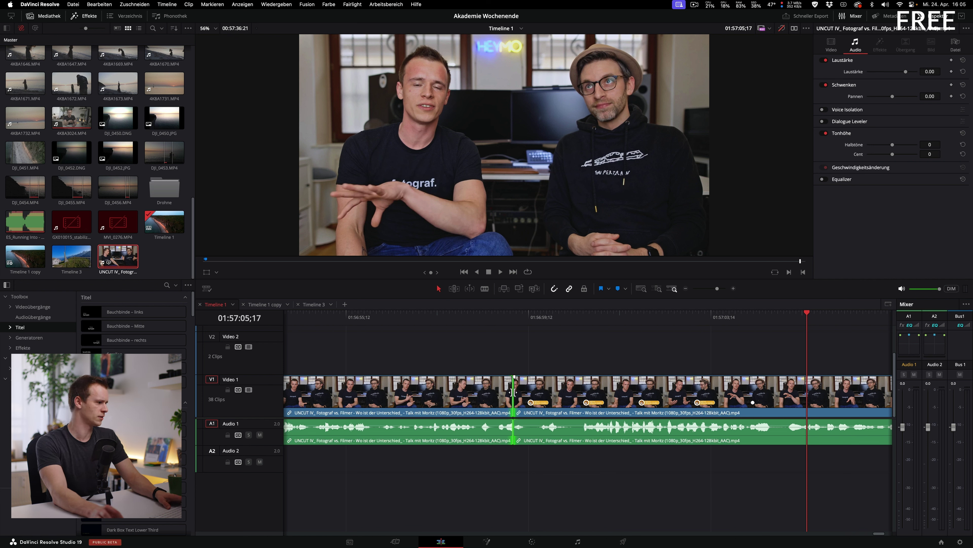
Roll the interview cut about 23 frames earlier in trim, save, and exit trim view.
double_click(513, 392)
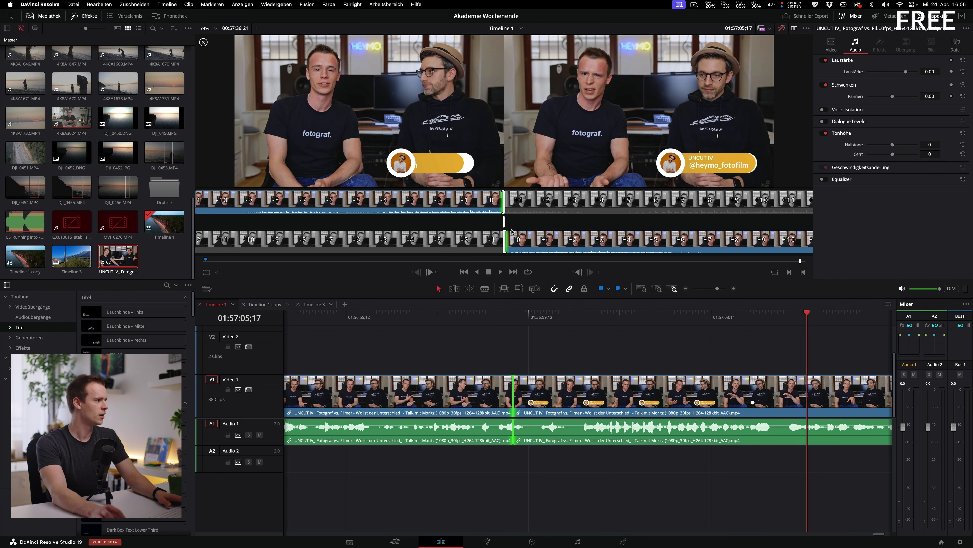
key(period)
key(period)
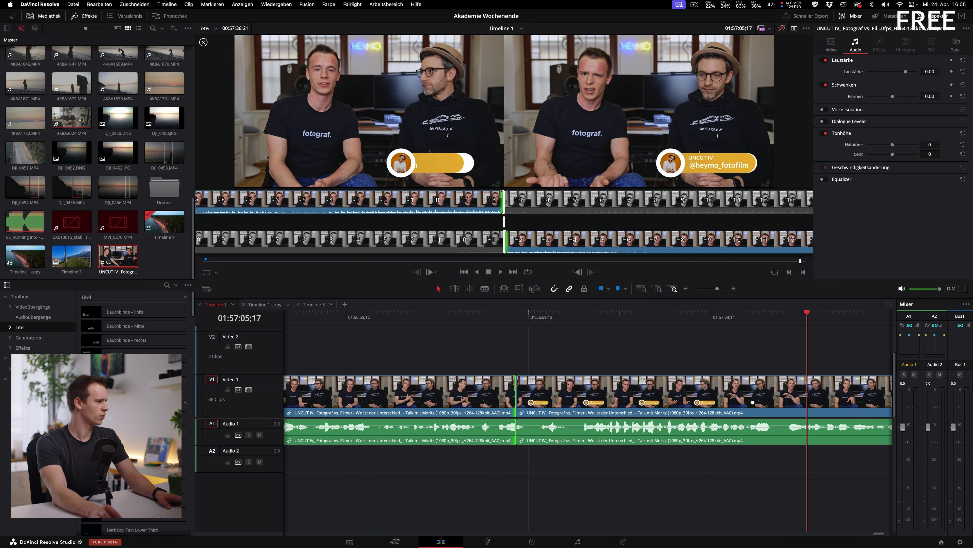
key(period)
key(period)
key(period)
key(period)
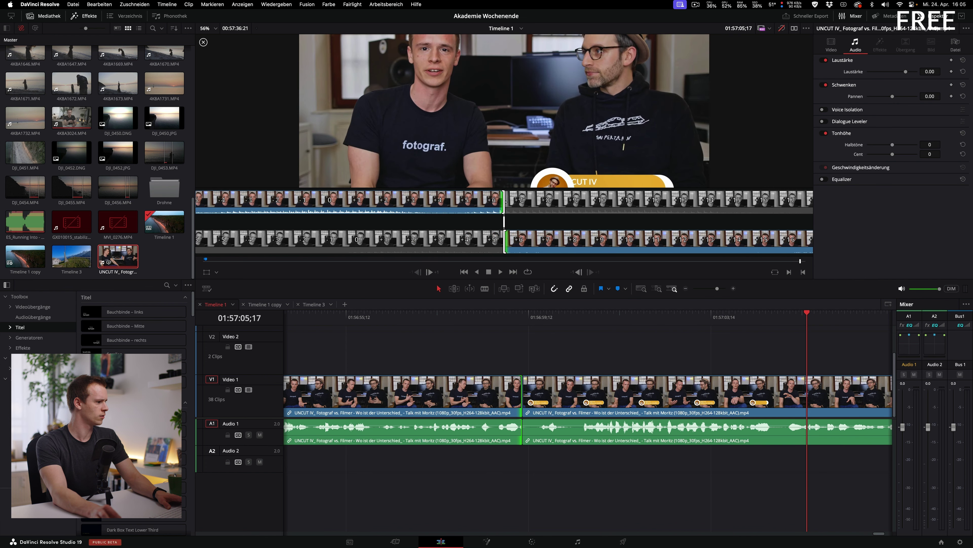
key(comma)
key(comma)
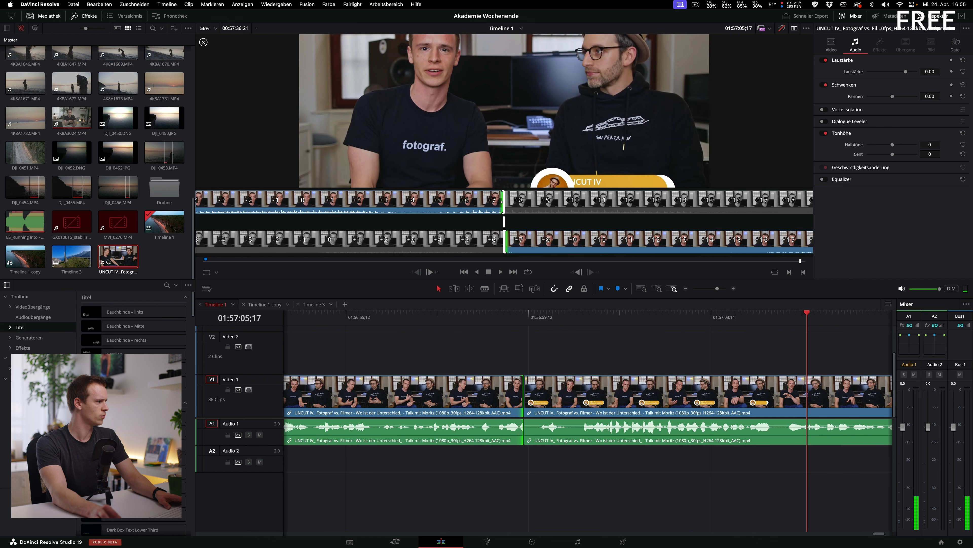
key(comma)
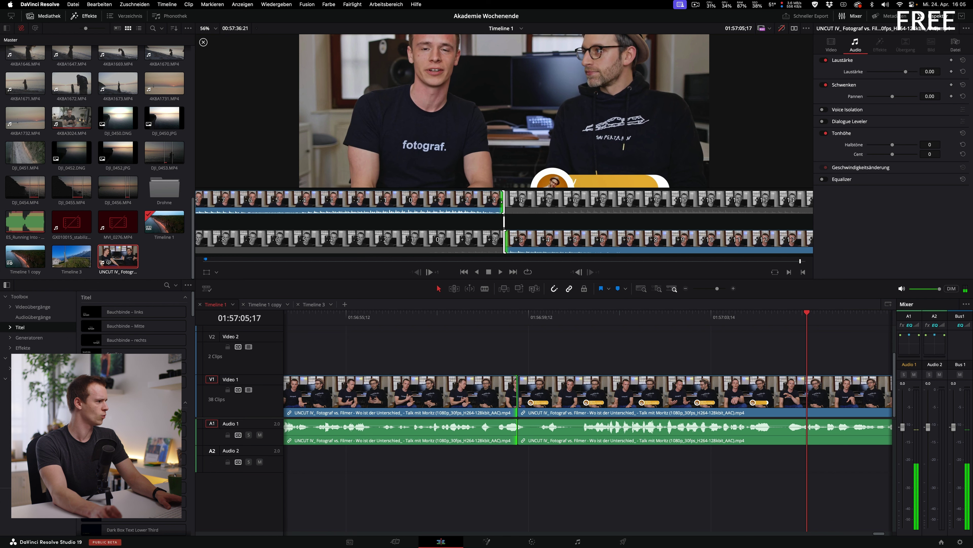
key(comma)
key(comma)
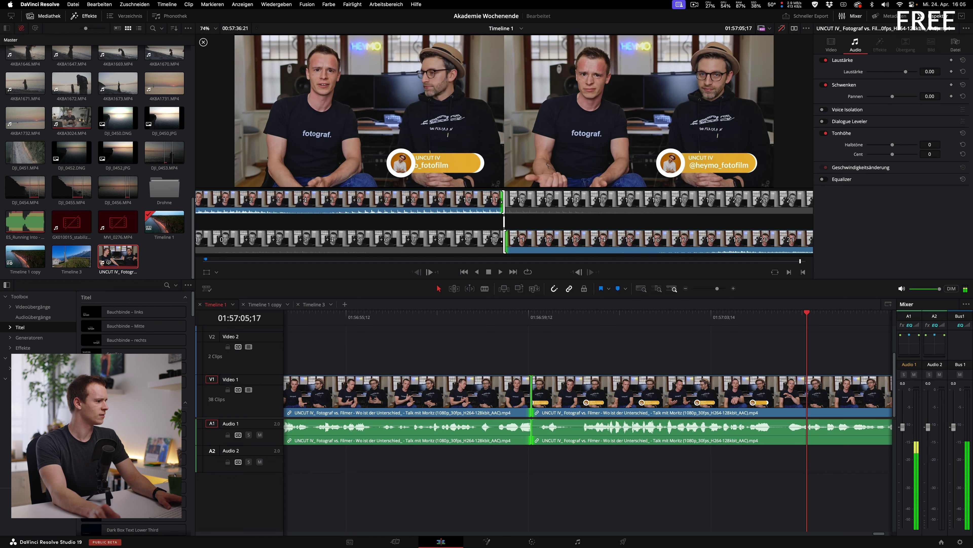
key(period)
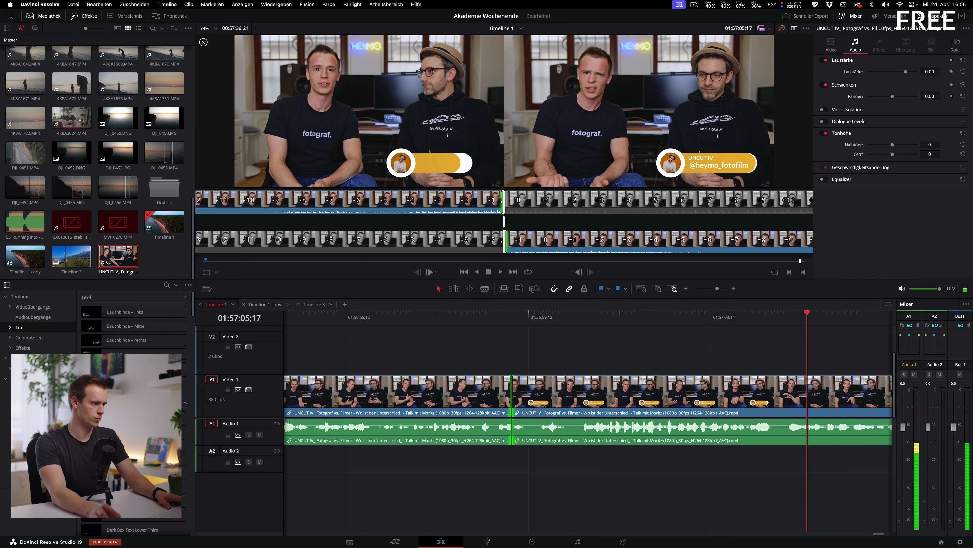
key(period)
key(period)
key(shift+comma)
key(shift+comma)
key(shift+comma)
key(shift+comma)
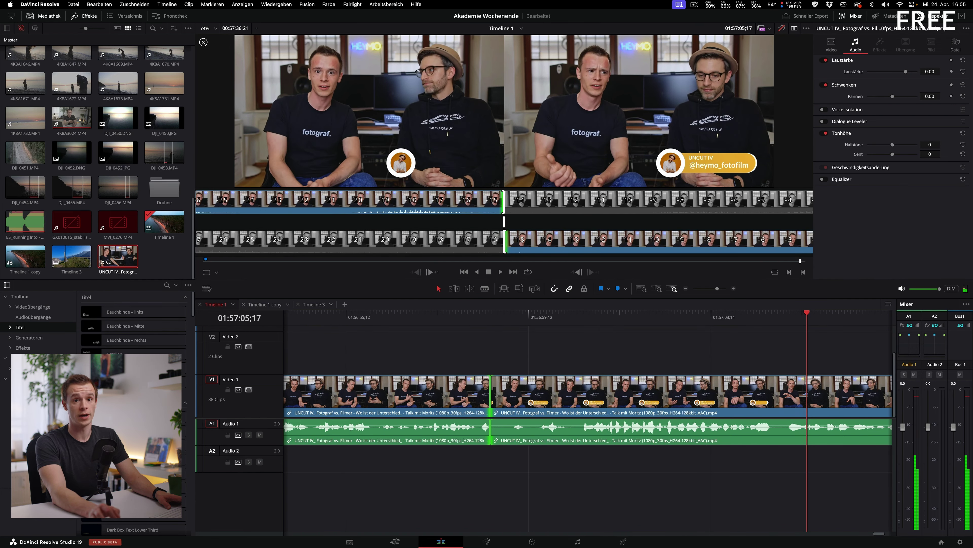
key(super+s)
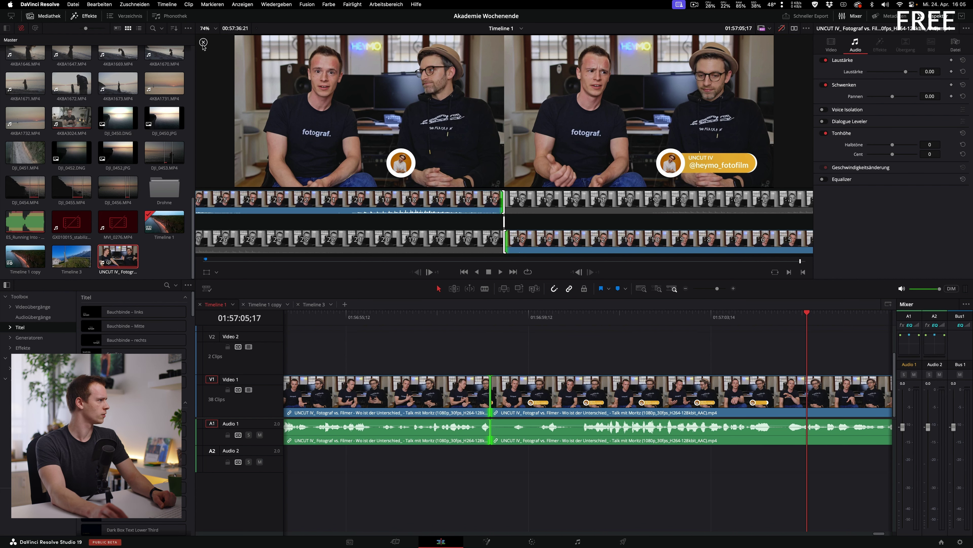
click(204, 43)
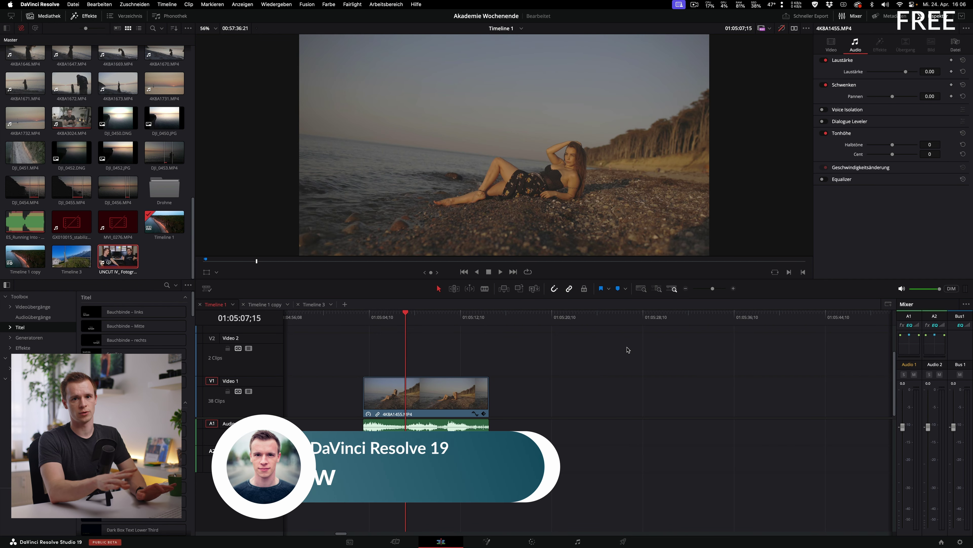
Select the beach clip 4K8A1455.MP4, show retime controls, and slow it to 50%.
click(410, 406)
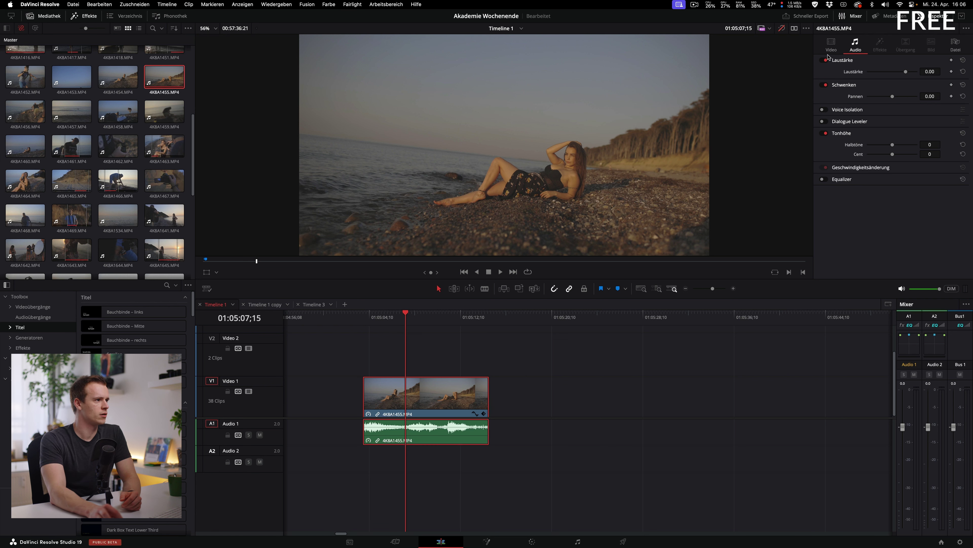
click(831, 43)
key(ctrl+r)
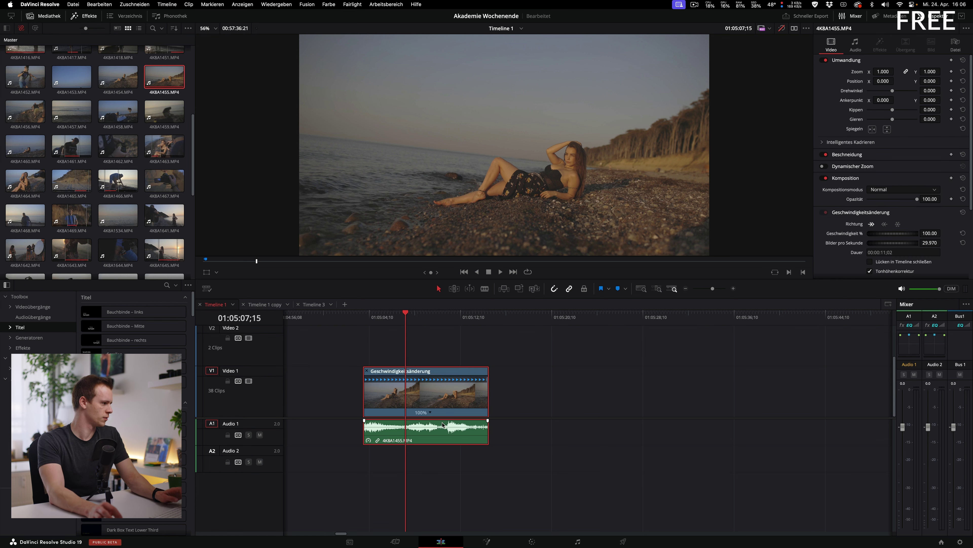
click(430, 412)
mouse_move(504, 443)
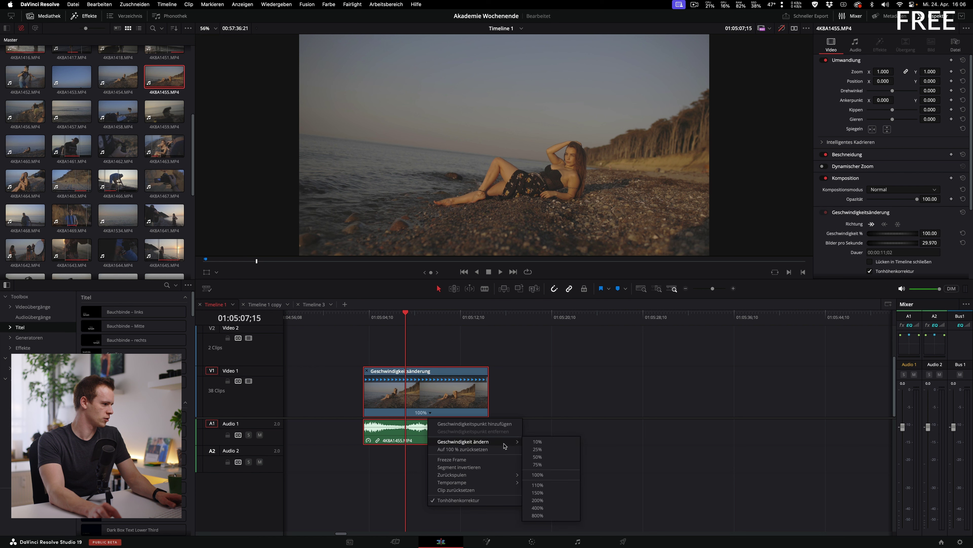
click(537, 456)
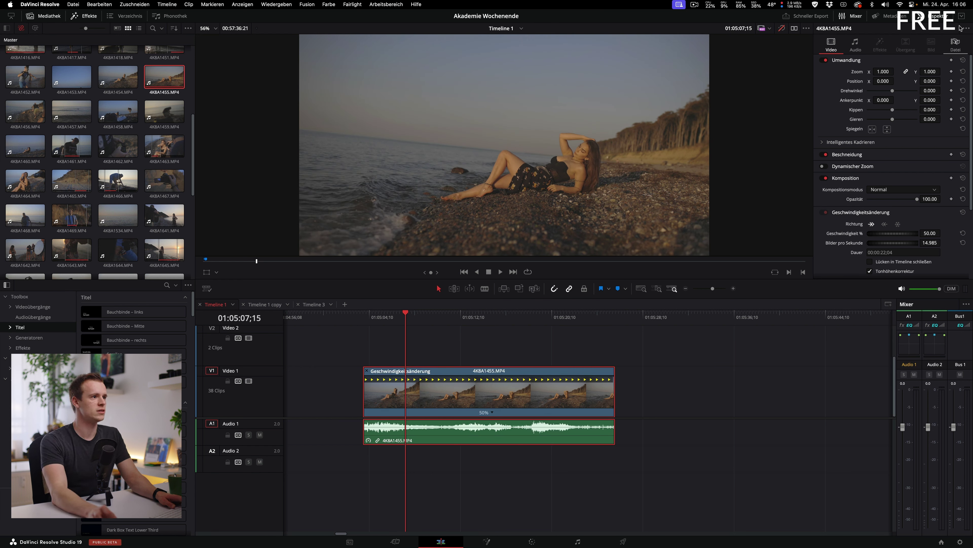
click(895, 14)
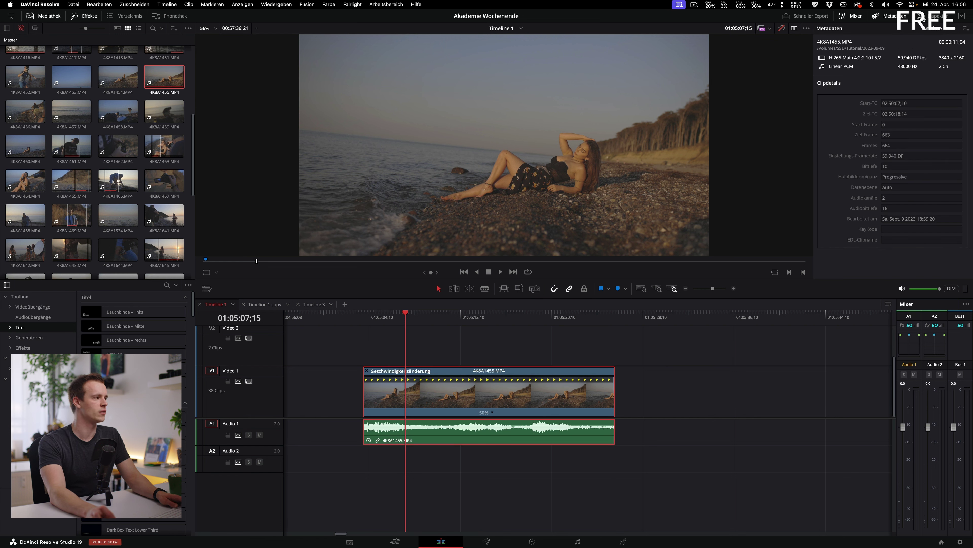
click(923, 18)
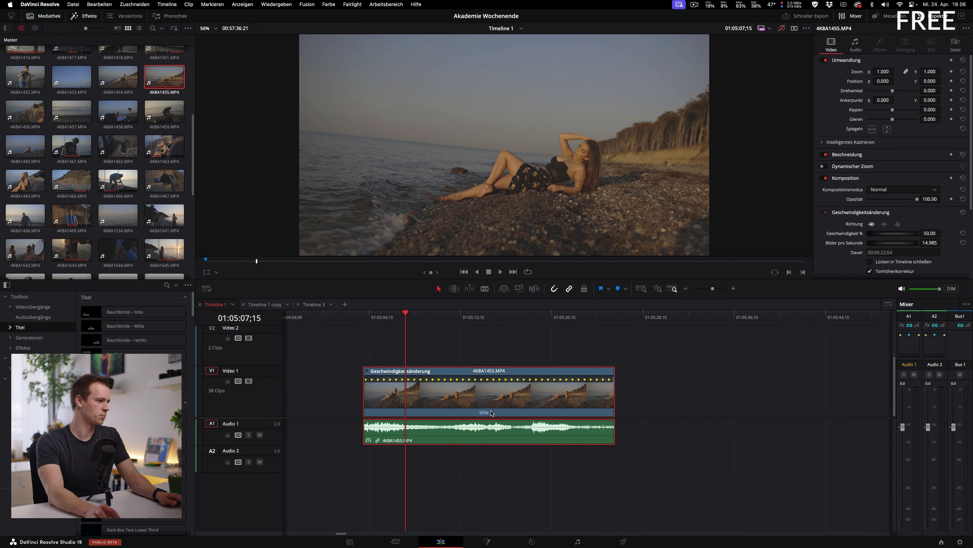
Change the beach clip's speed to 10%, then settle on 25%.
click(493, 413)
mouse_move(552, 442)
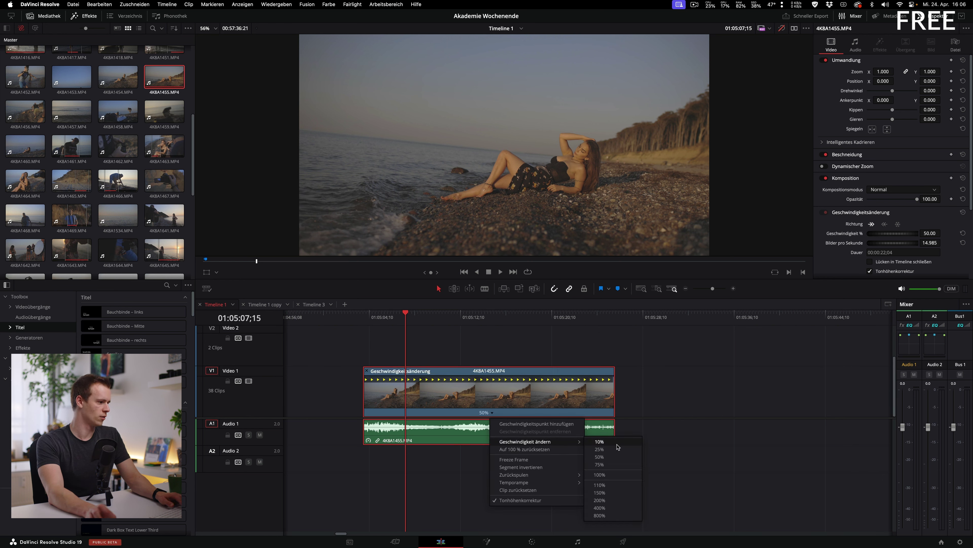
click(621, 444)
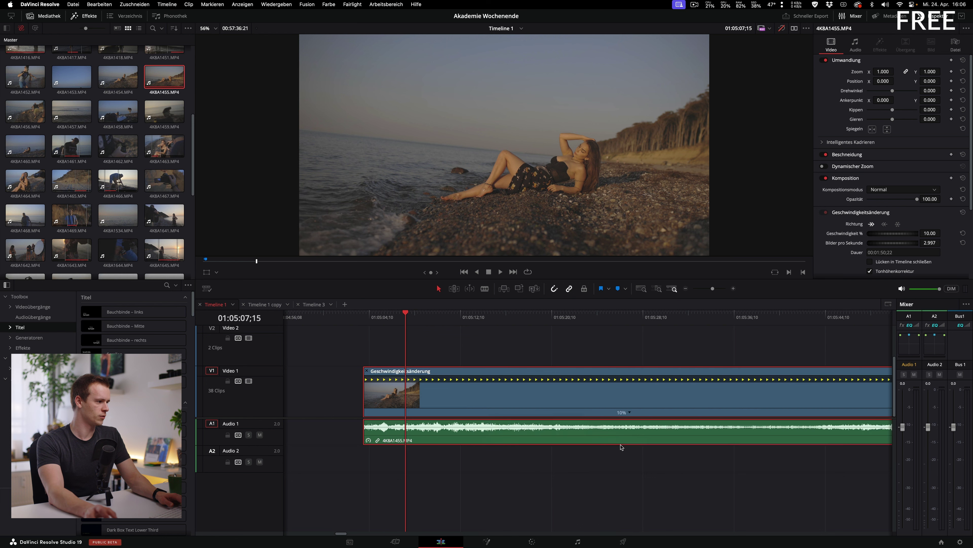
click(686, 289)
scroll(614, 358, right, 5)
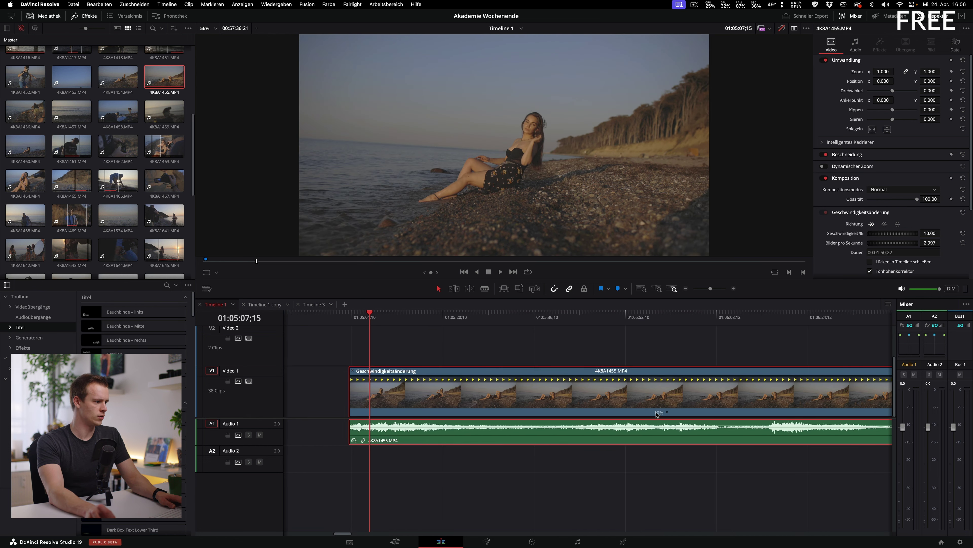
click(668, 413)
mouse_move(728, 442)
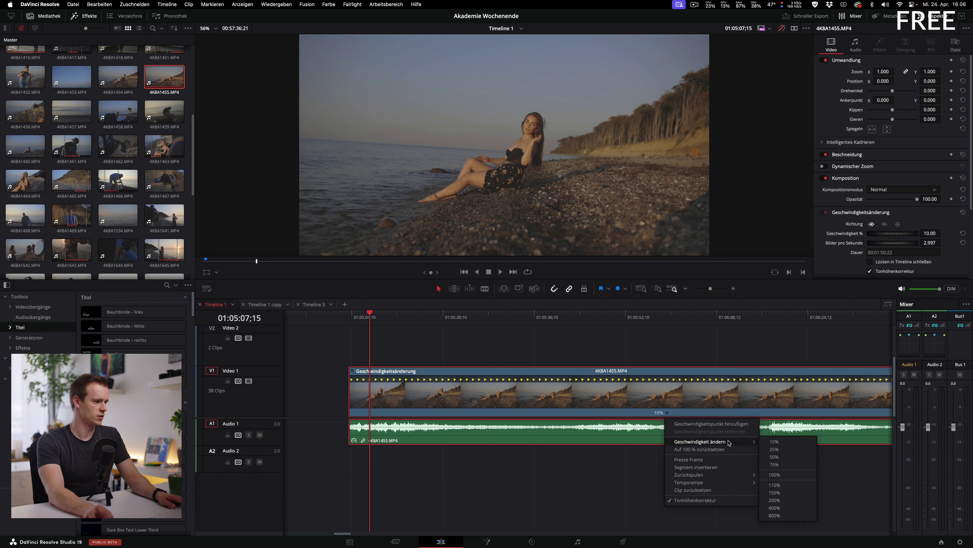
click(775, 449)
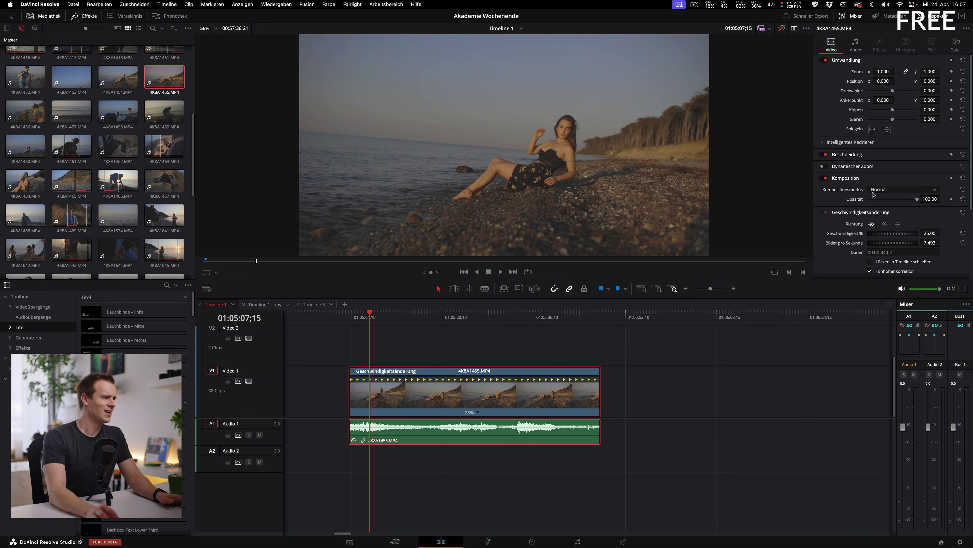
Set Retime Process to Nächster, then to Optischer Fluss (Optical Flow).
scroll(877, 190, down, 3)
scroll(889, 180, down, 2)
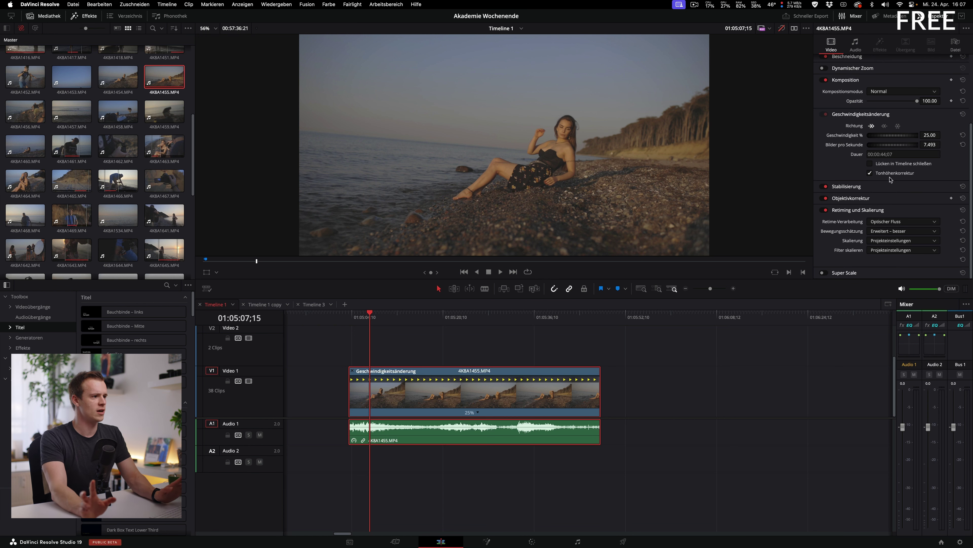
click(902, 221)
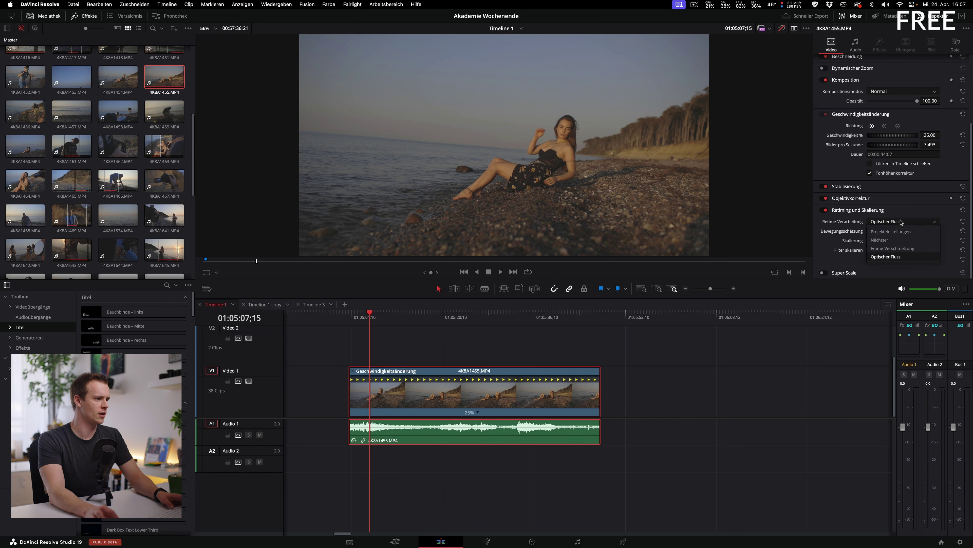
click(897, 240)
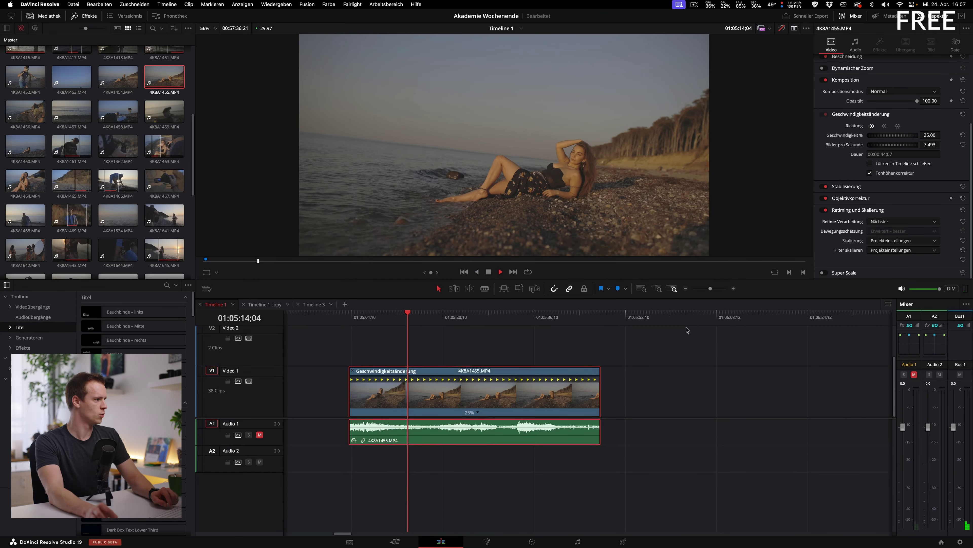
key(space)
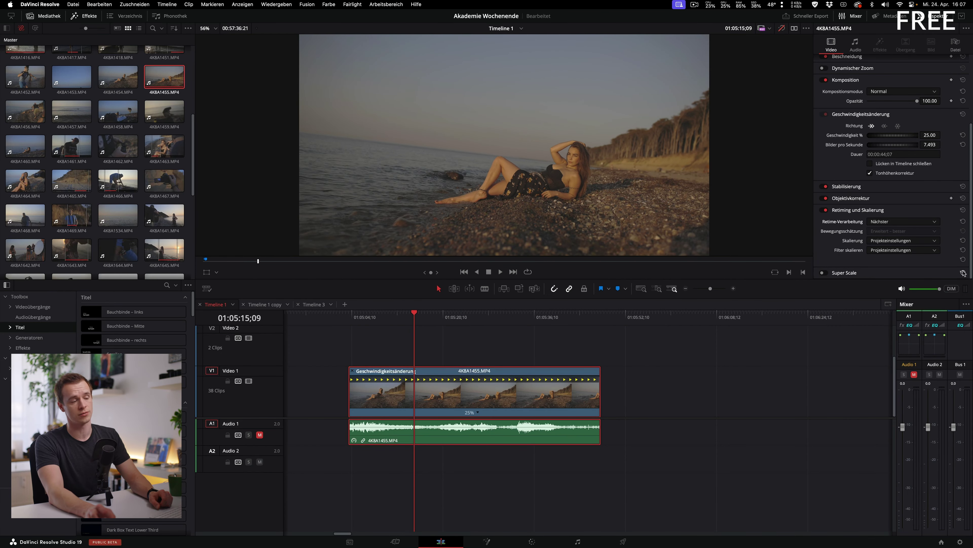
click(880, 224)
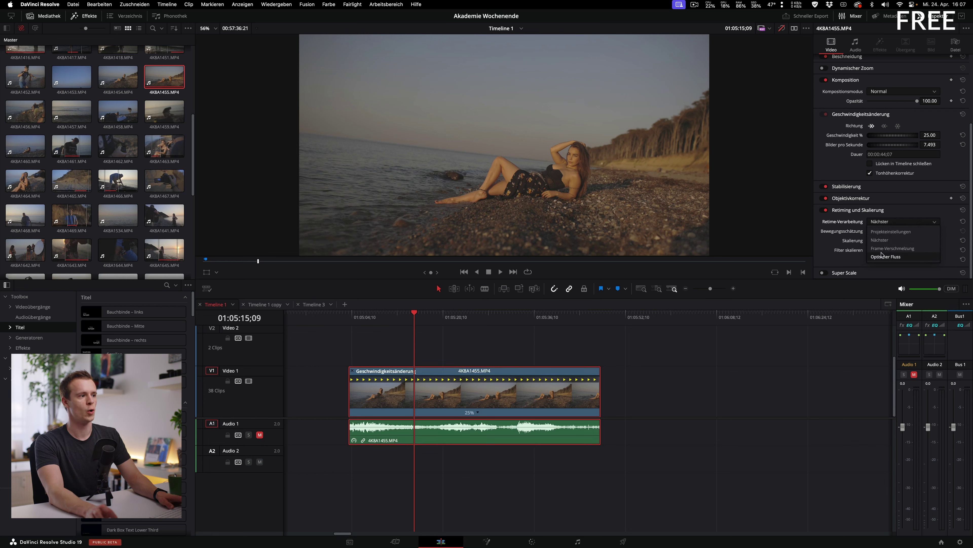
click(882, 256)
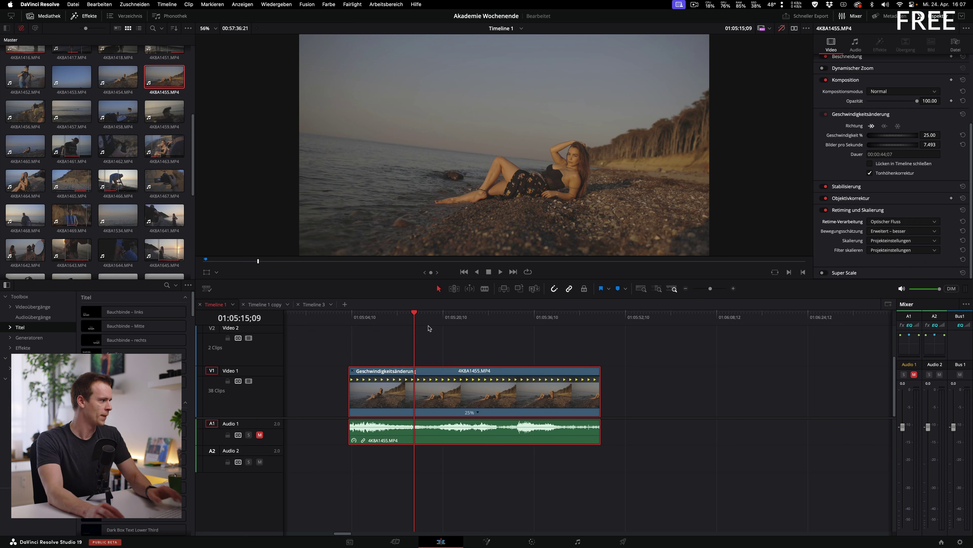
click(364, 322)
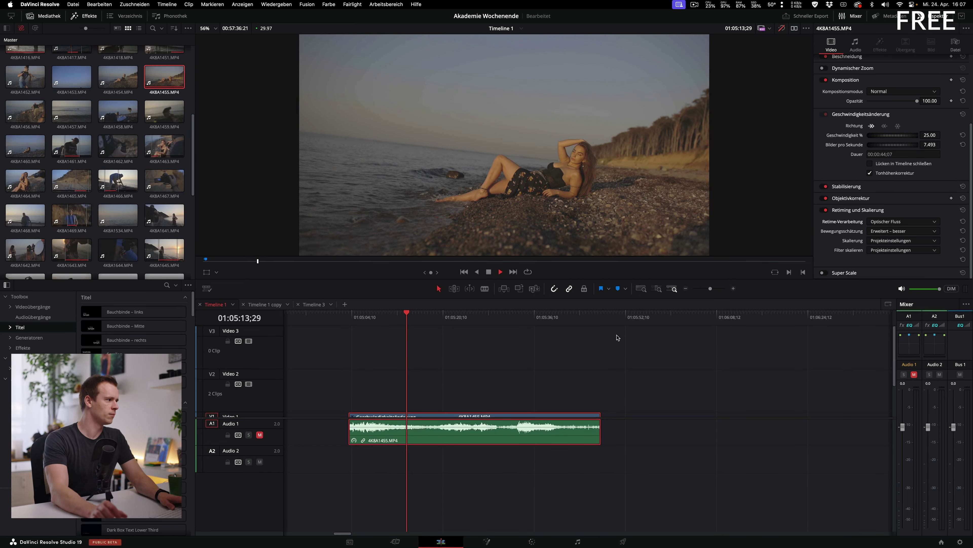
Keep Motion Estimation at Erweitert – besser.
scroll(574, 350, down, 3)
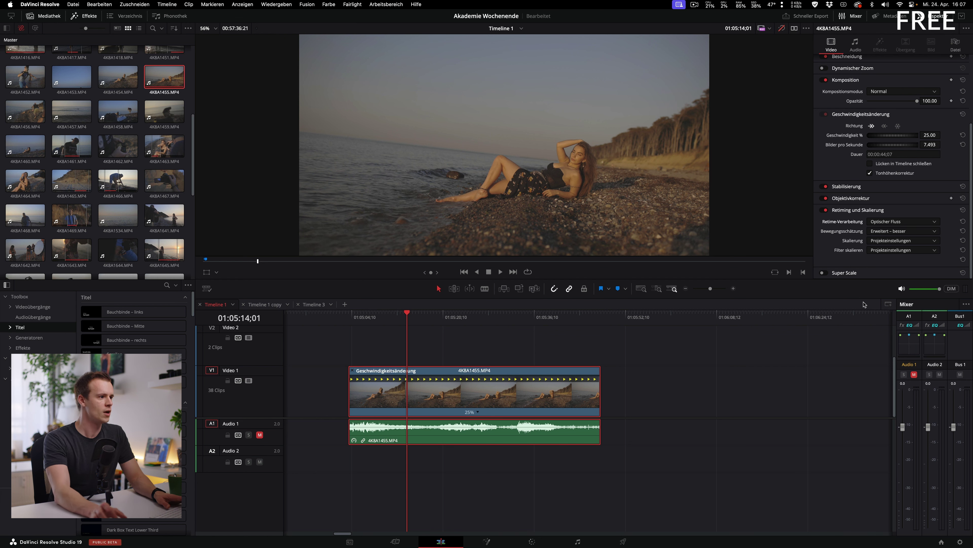
click(892, 232)
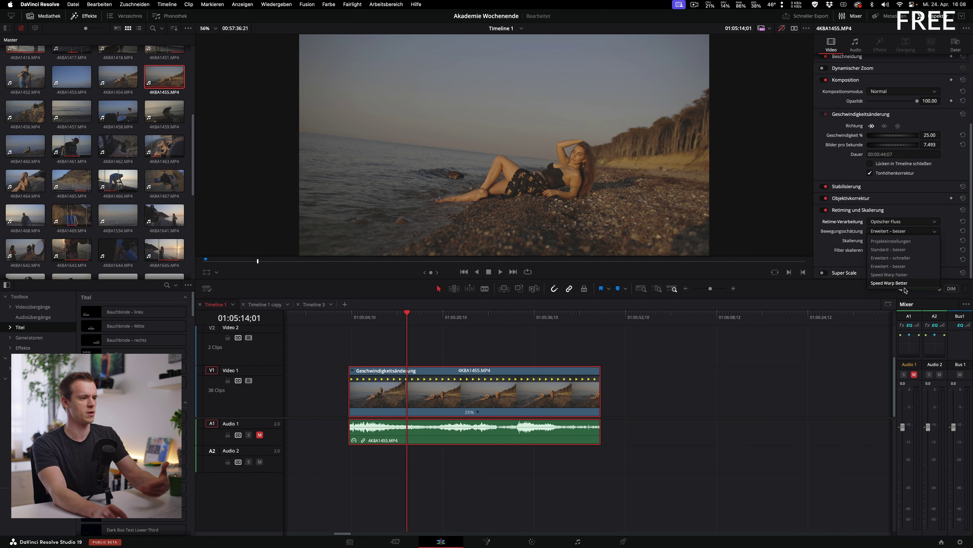
click(911, 267)
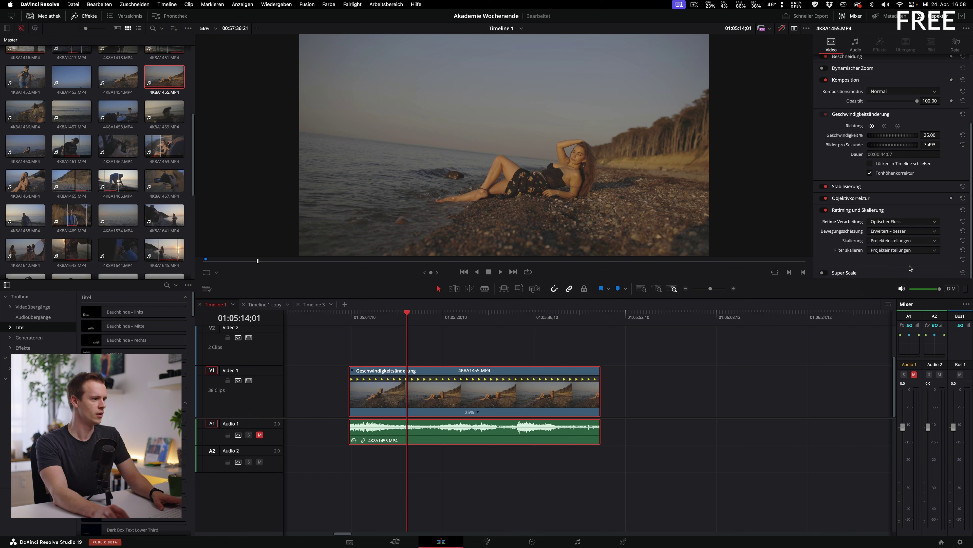
click(905, 232)
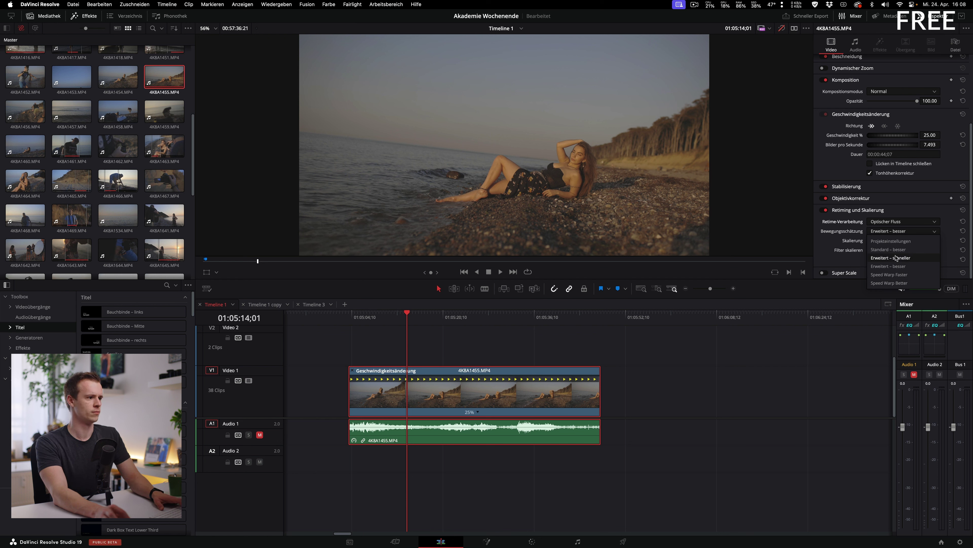
key(Escape)
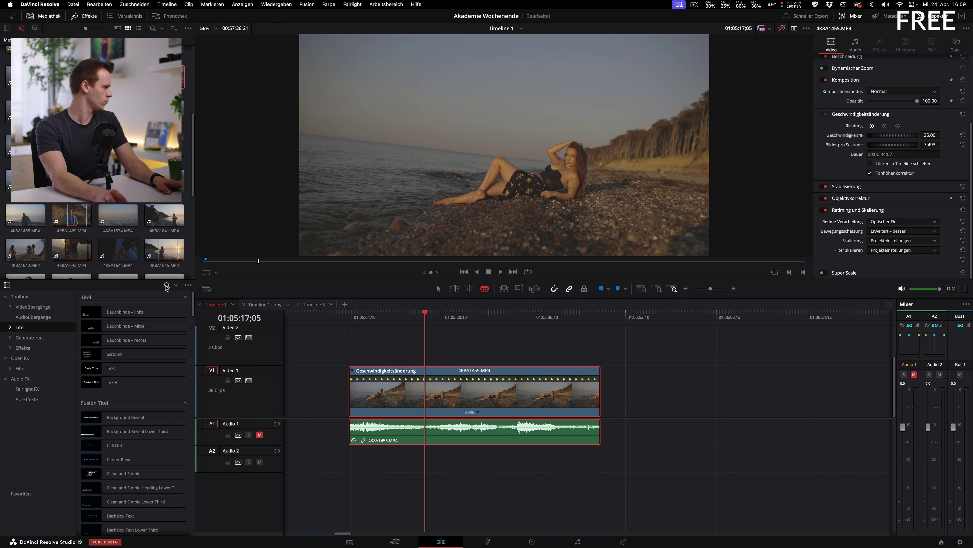
Search effects for 'tex', clear it, and check the search folder scope.
click(167, 285)
text(tex)
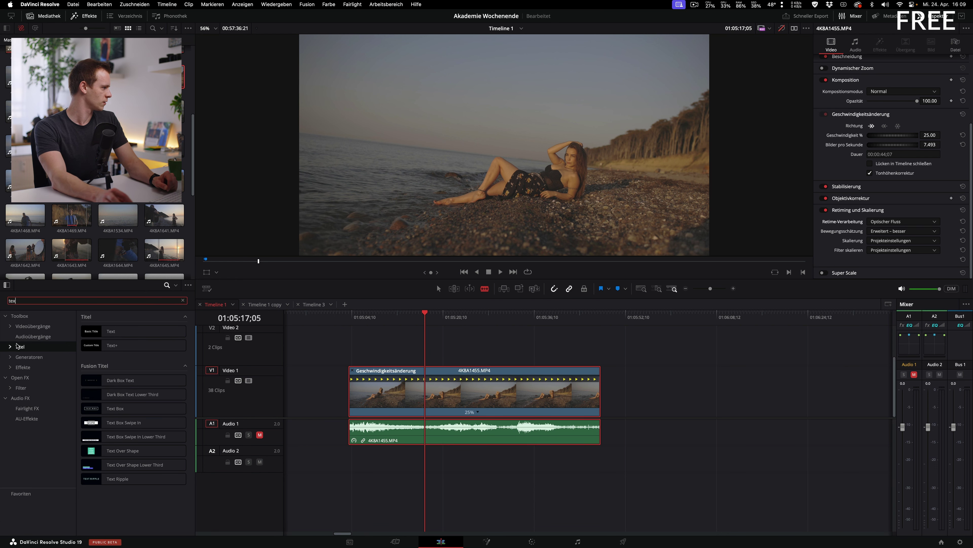
click(182, 301)
click(188, 285)
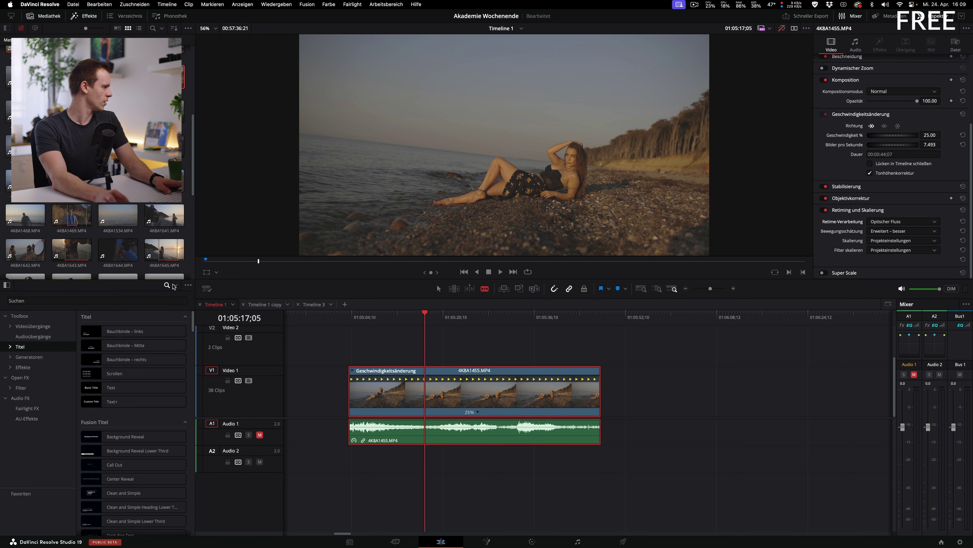
click(176, 287)
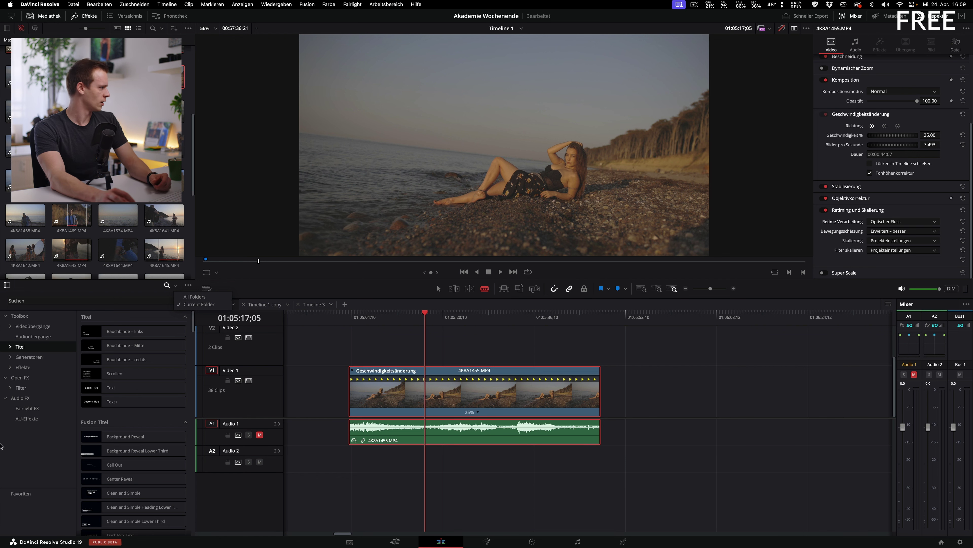
click(41, 329)
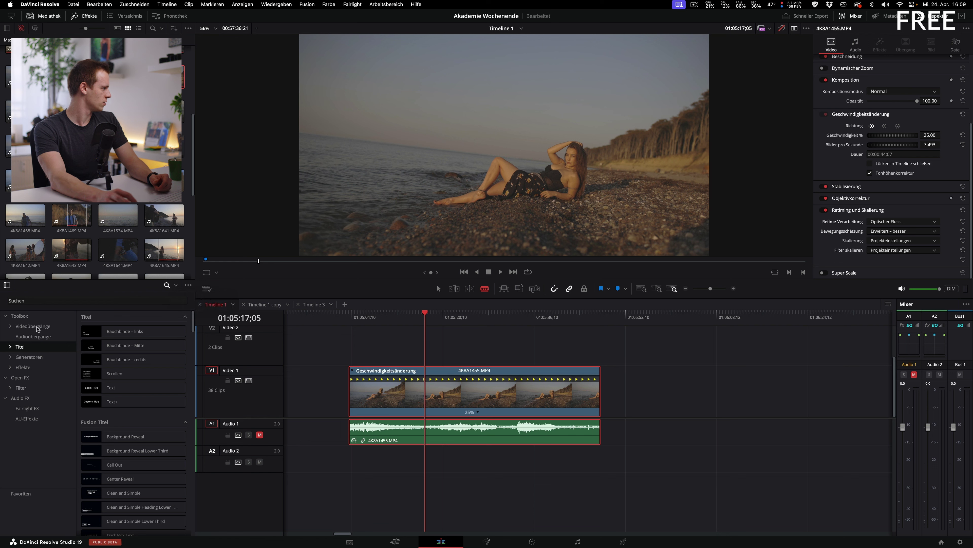
Browse Video Transitions toward Titel, then search 'auge' and clear the field.
click(41, 329)
scroll(134, 375, down, 3)
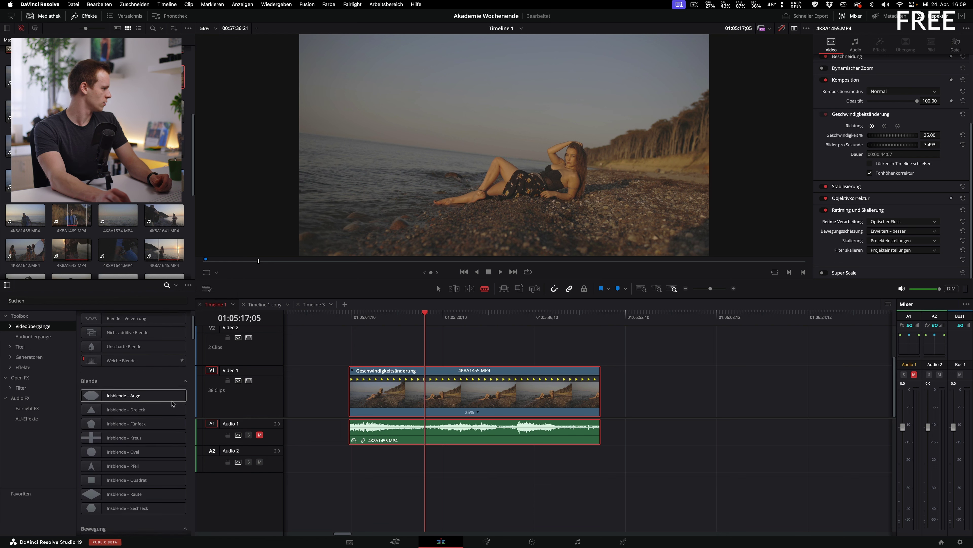
key(Down)
key(Down)
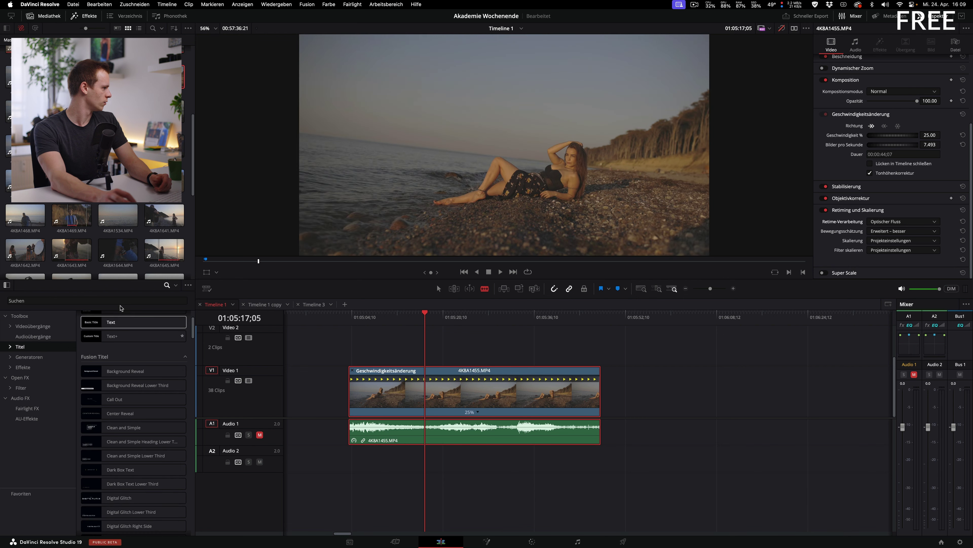
click(177, 286)
click(141, 301)
text(auge)
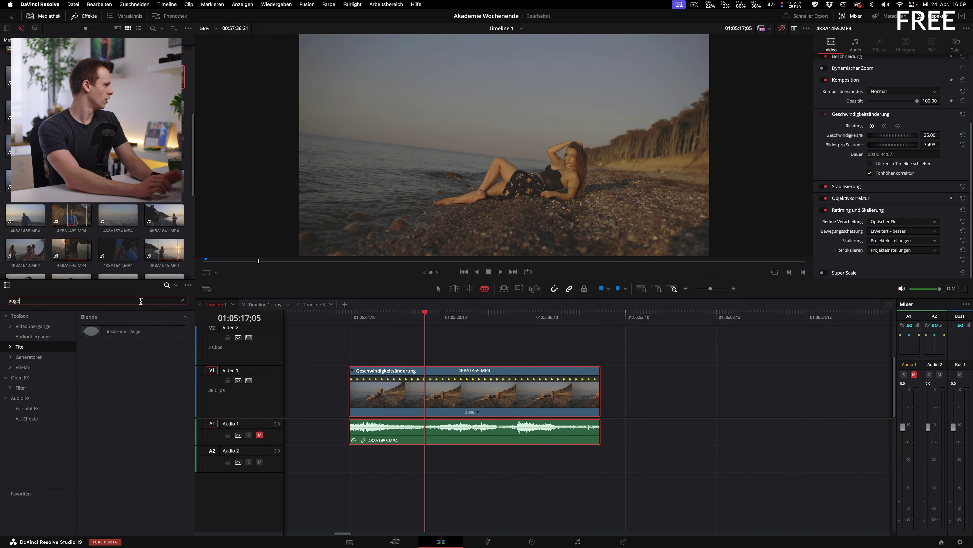
key(BackSpace)
key(BackSpace)
key(BackSpace)
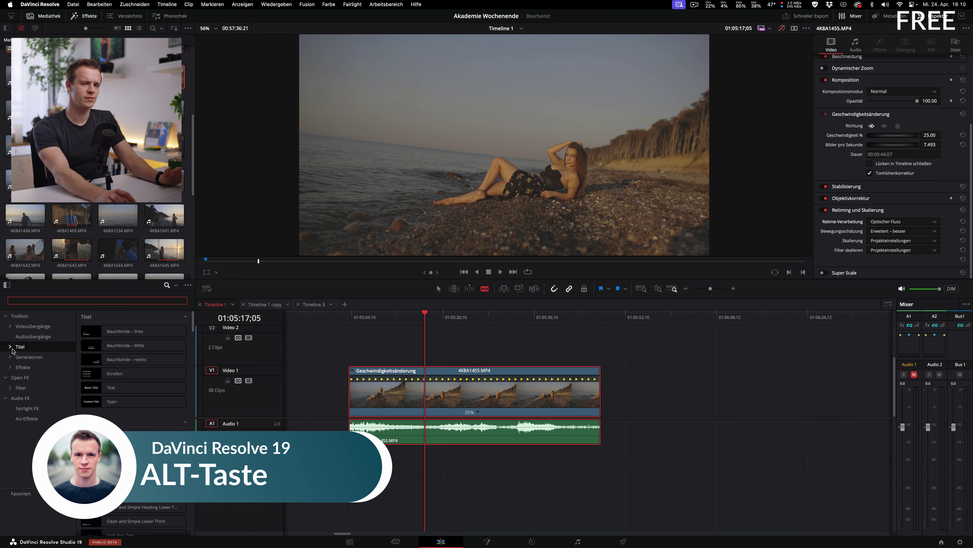
Expand Titel > MotionVFX > mTuber 2 to list its titles, then collapse the tree.
click(13, 350)
click(10, 347)
click(16, 358)
click(19, 367)
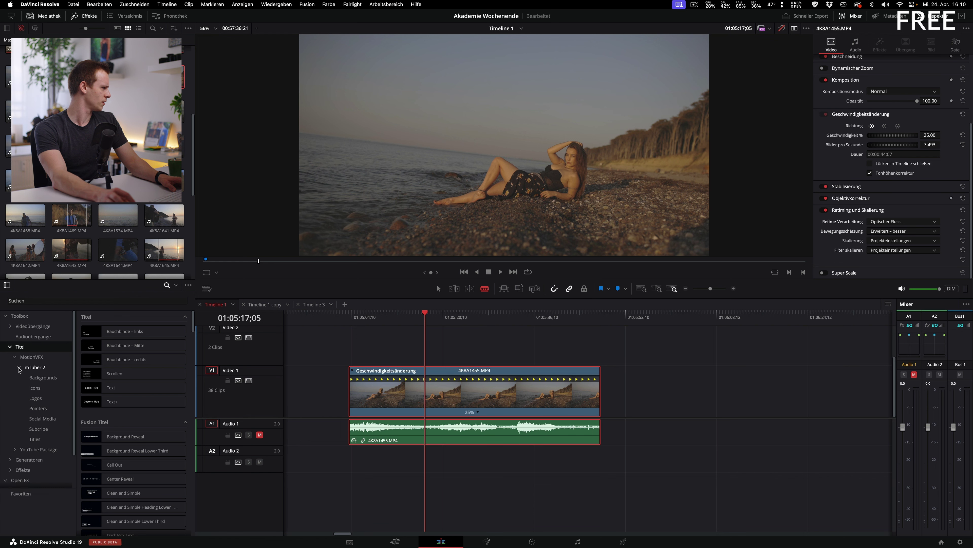
click(22, 367)
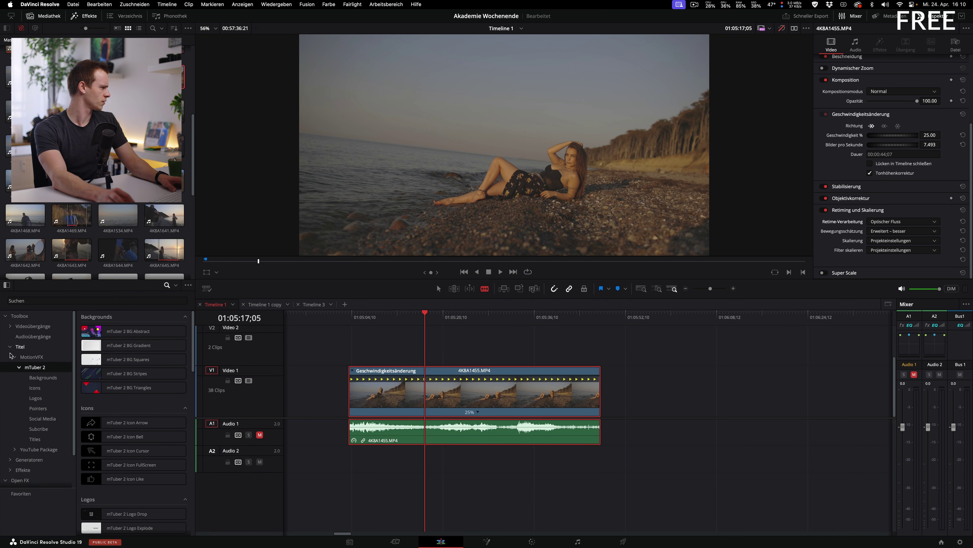
click(20, 368)
click(14, 357)
click(10, 347)
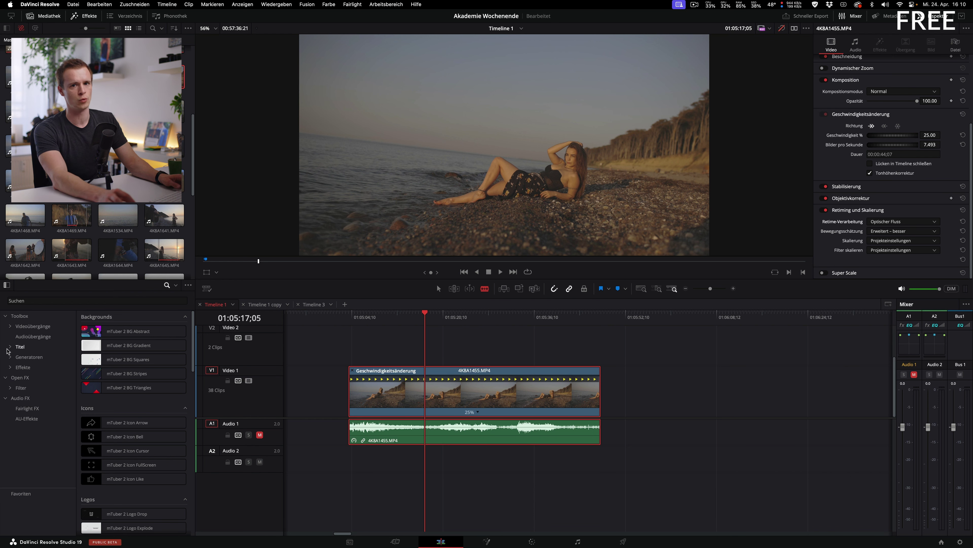
Reopen the Titel category down to the mTuber 2 pack.
click(10, 347)
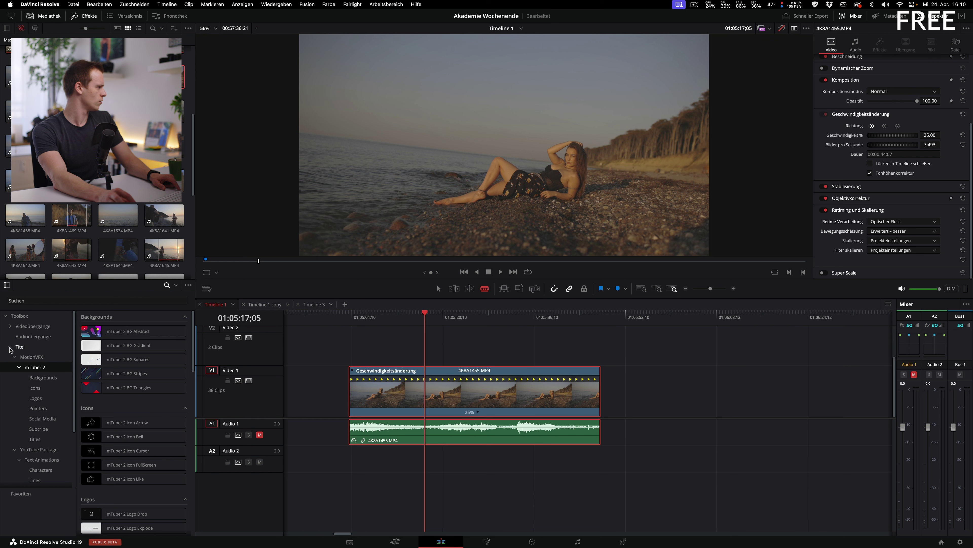
click(10, 347)
click(10, 348)
click(14, 357)
click(19, 367)
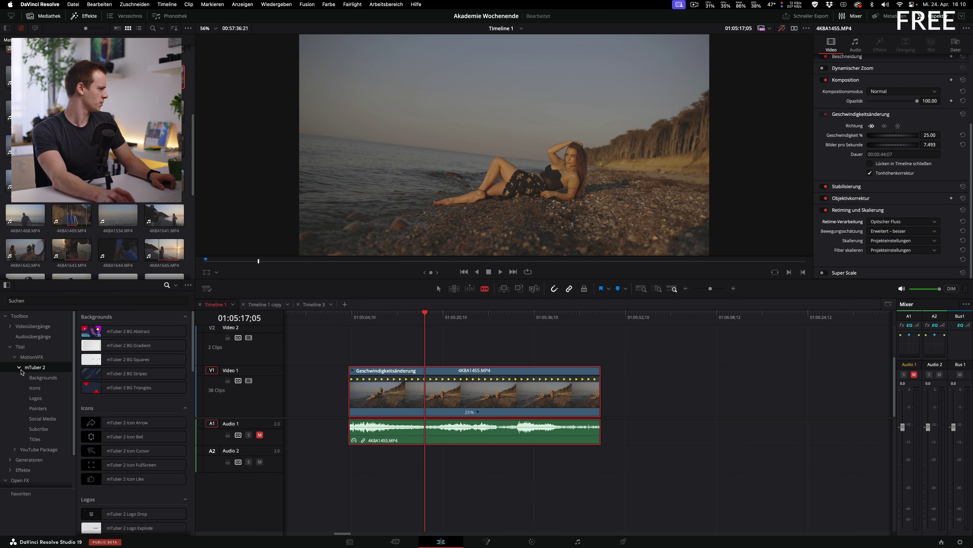
click(10, 347)
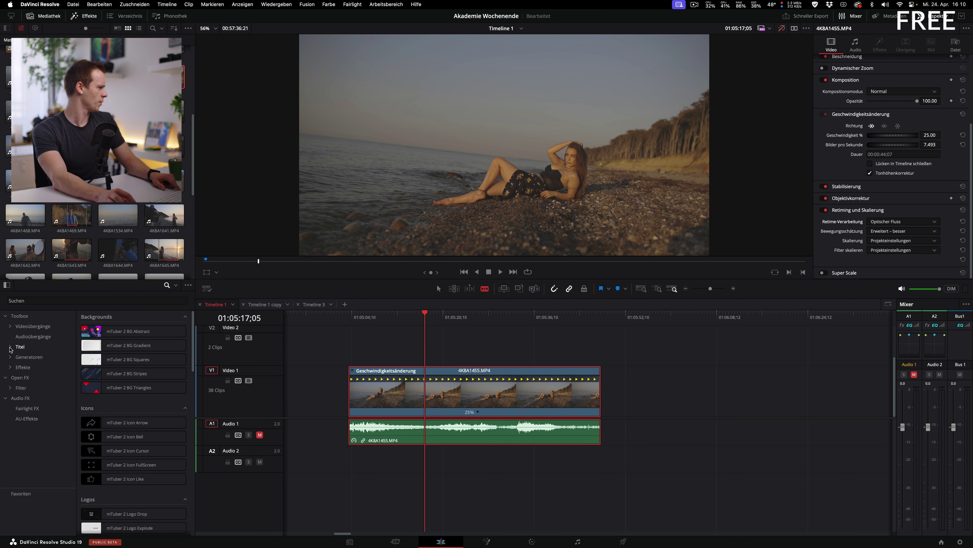
click(10, 347)
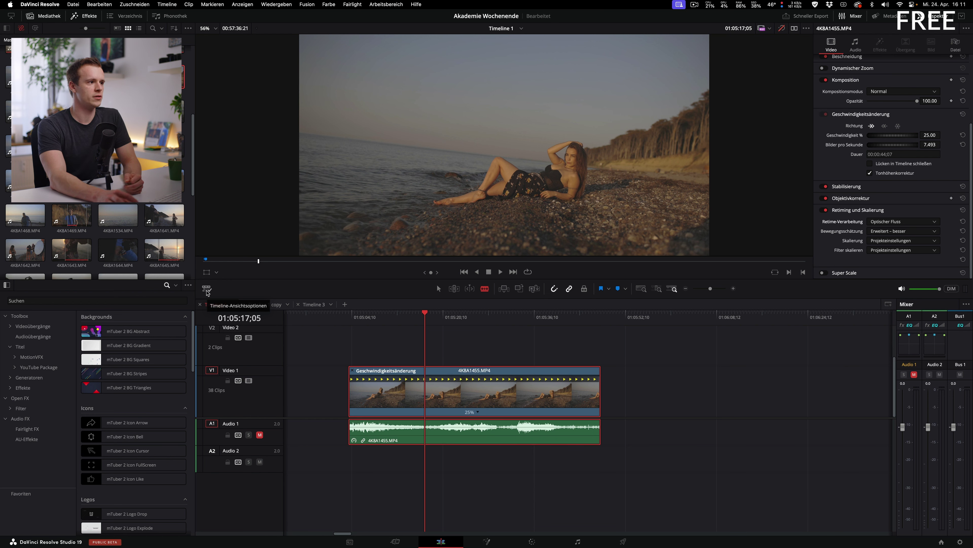
Turn on Fixed Playhead and scrub through the beach clip.
click(207, 289)
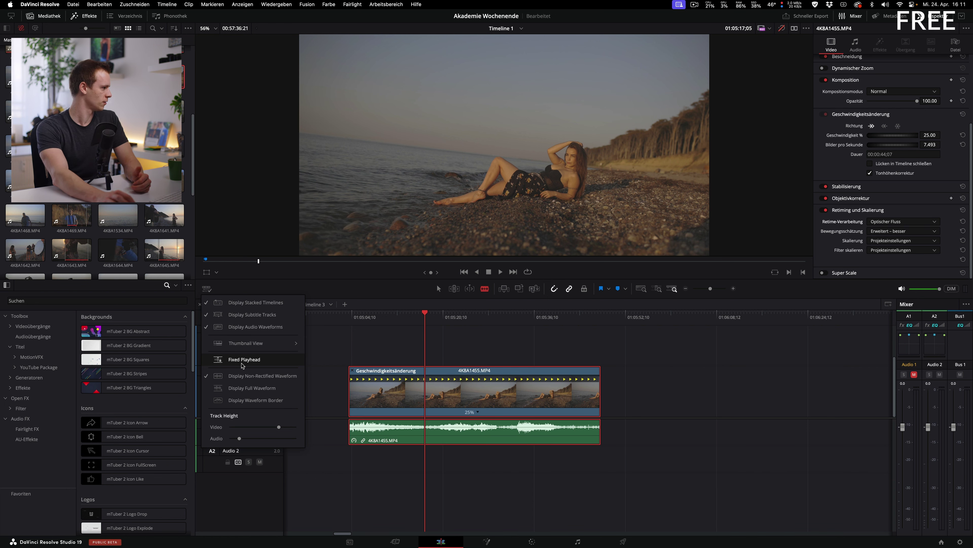
click(241, 360)
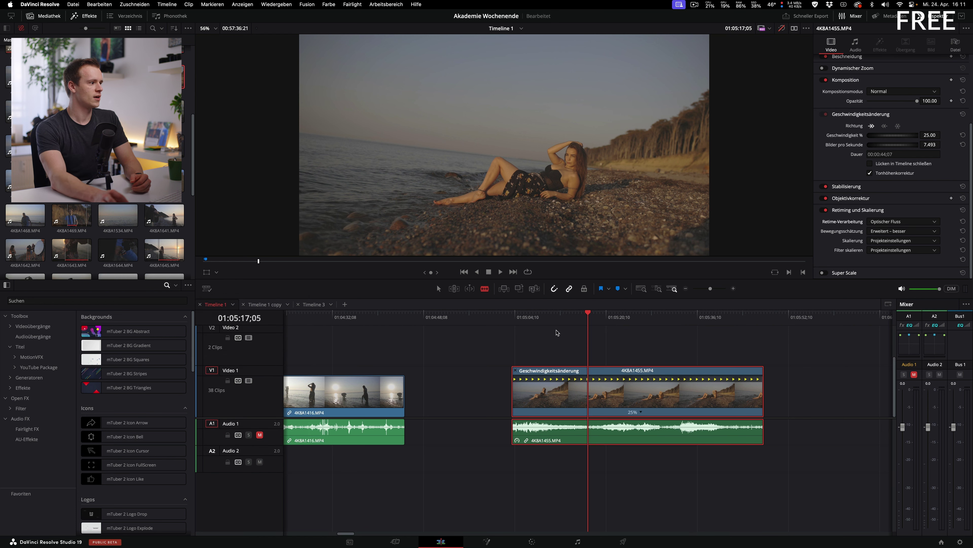
drag(595, 331, 535, 323)
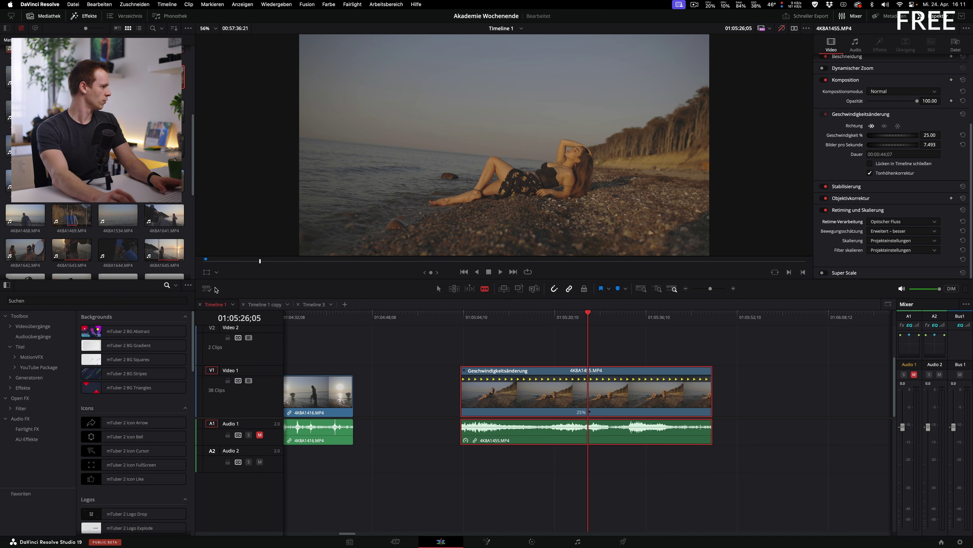
Turn Fixed Playhead off and move the playhead past the beach clip.
click(206, 288)
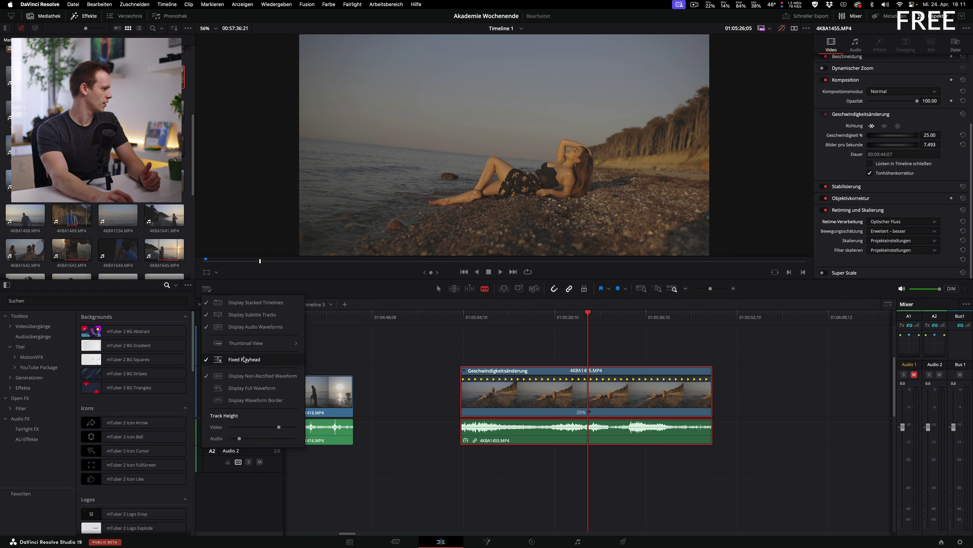
click(244, 359)
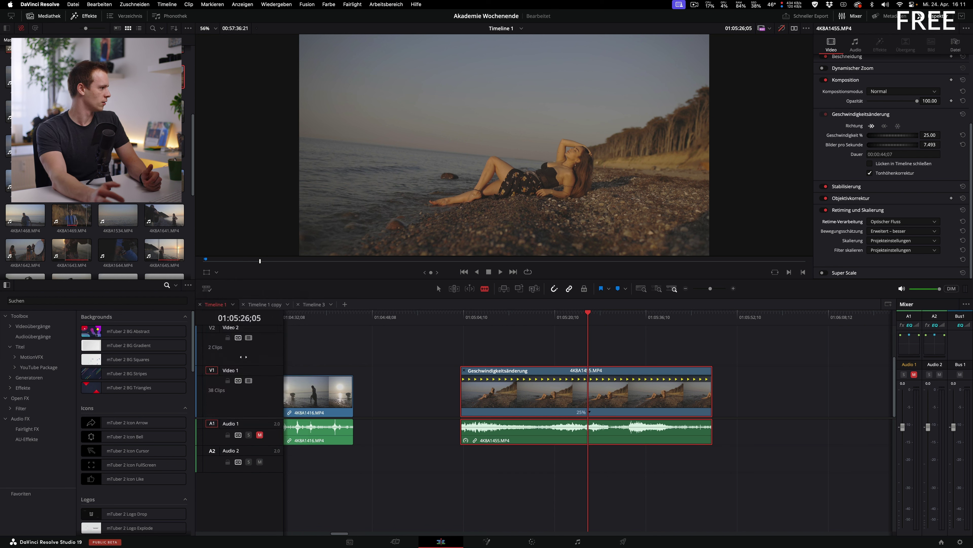
drag(556, 317, 749, 326)
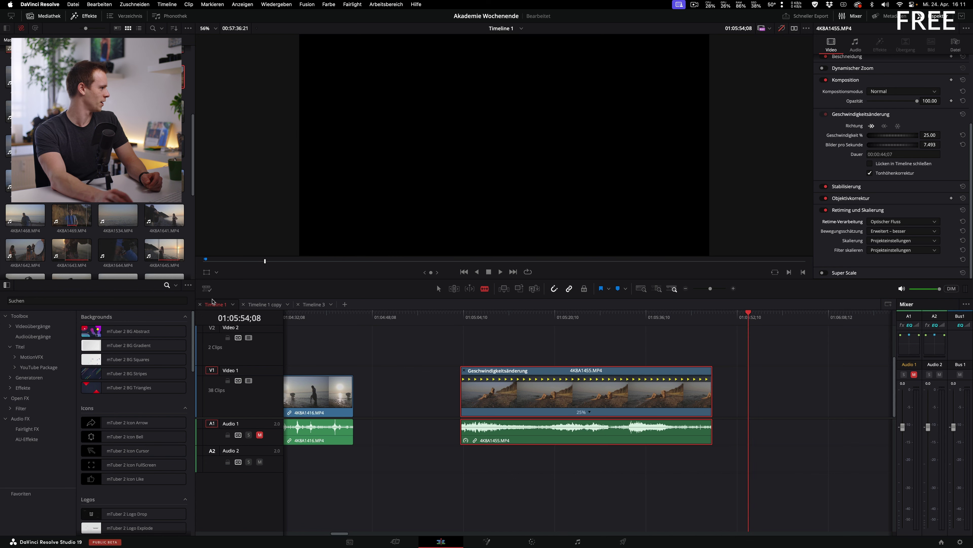
click(207, 288)
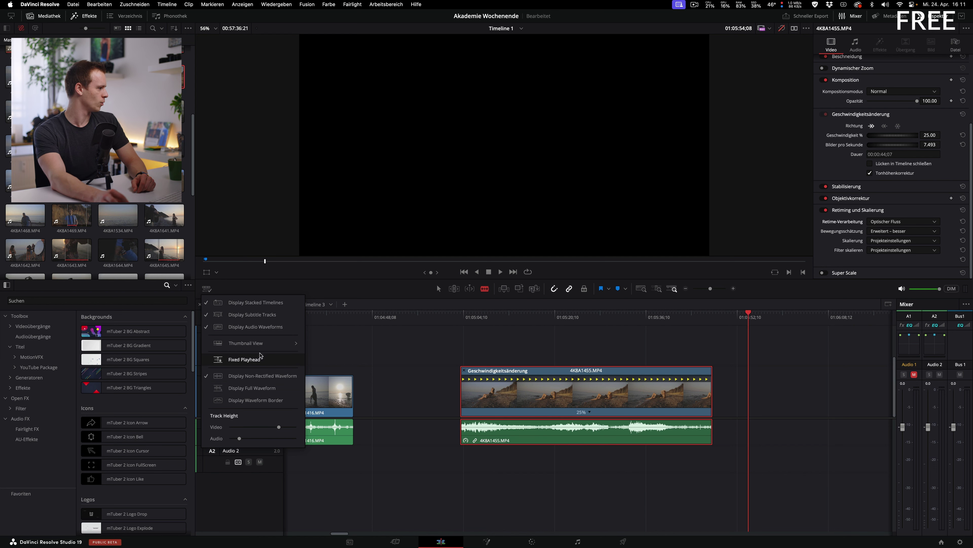
mouse_move(265, 347)
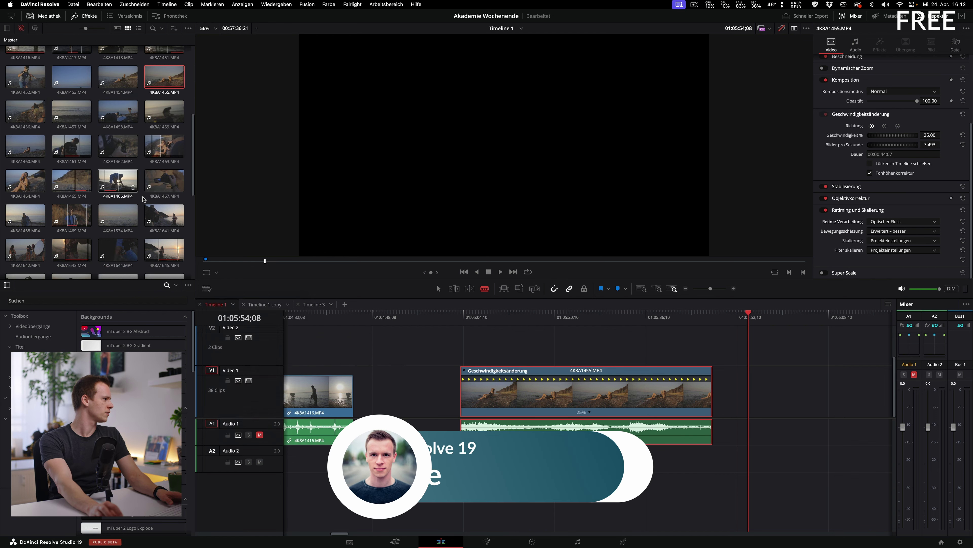
Create an empty Timeline 4 from the Media Pool context menu and select it.
right_click(145, 197)
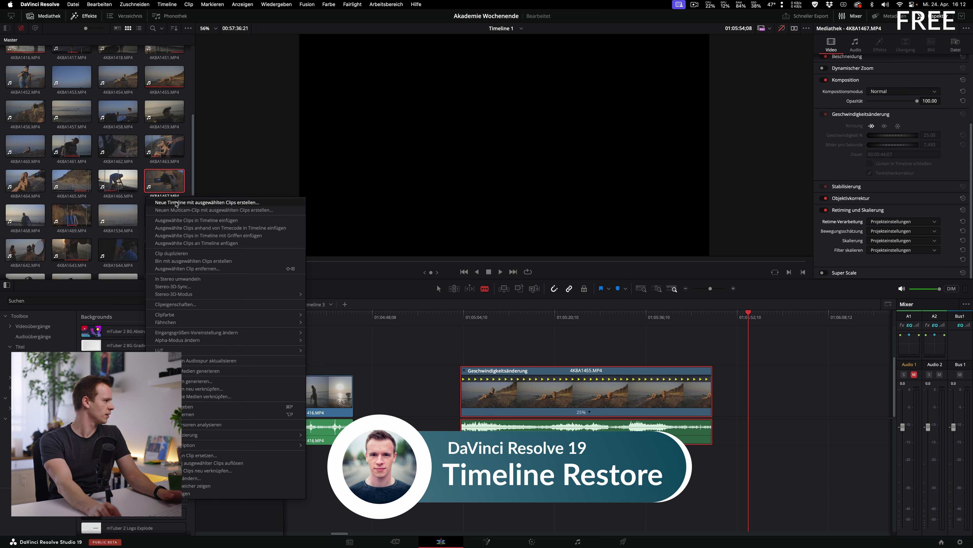
click(140, 201)
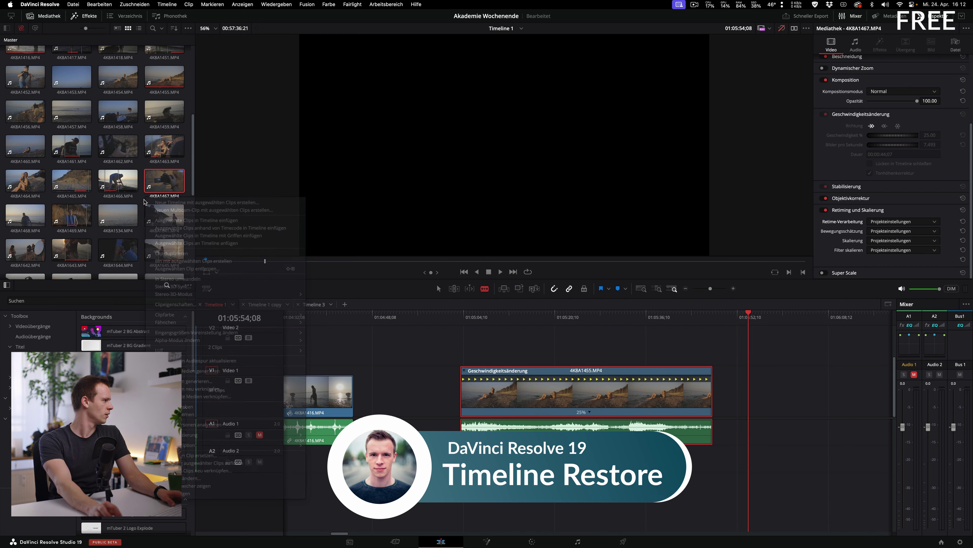
right_click(140, 201)
click(140, 199)
right_click(141, 198)
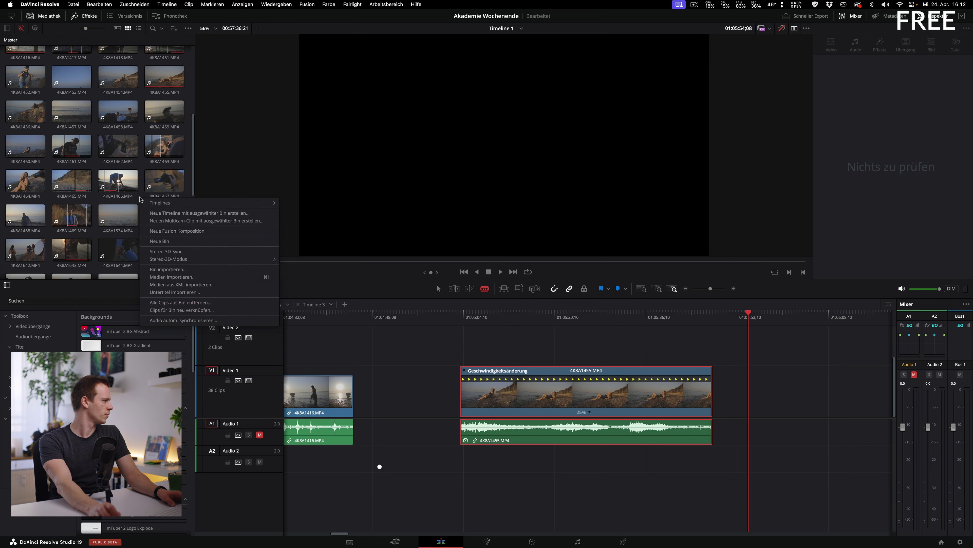
mouse_move(195, 203)
click(287, 204)
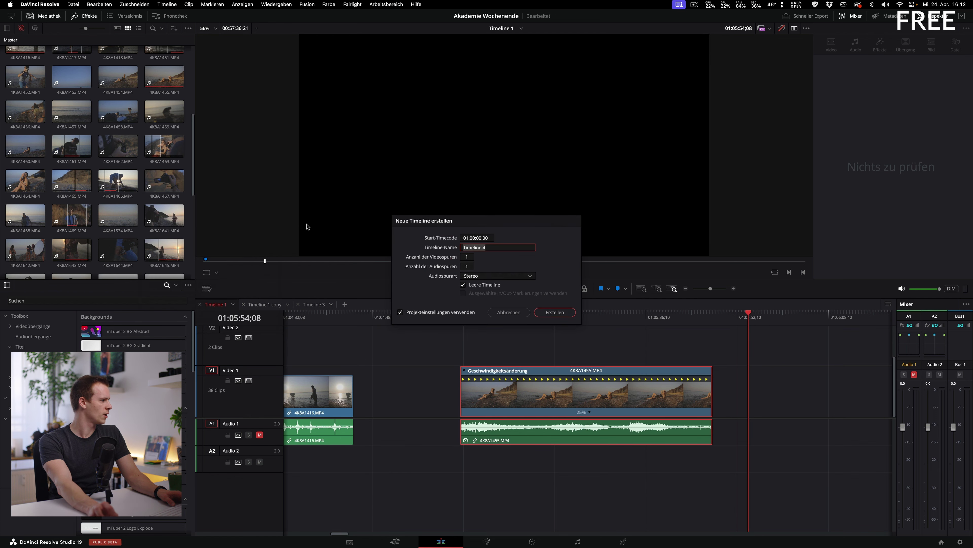
key(Escape)
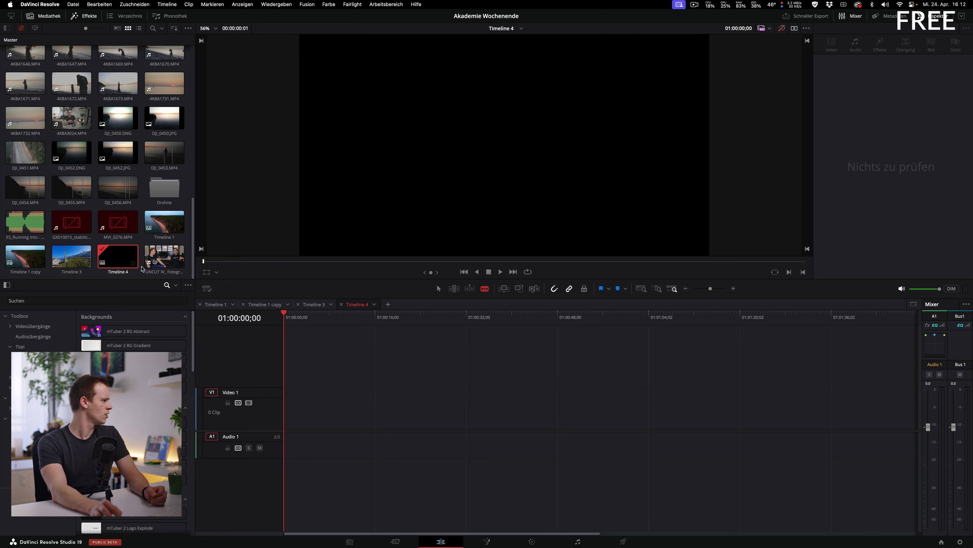
click(123, 263)
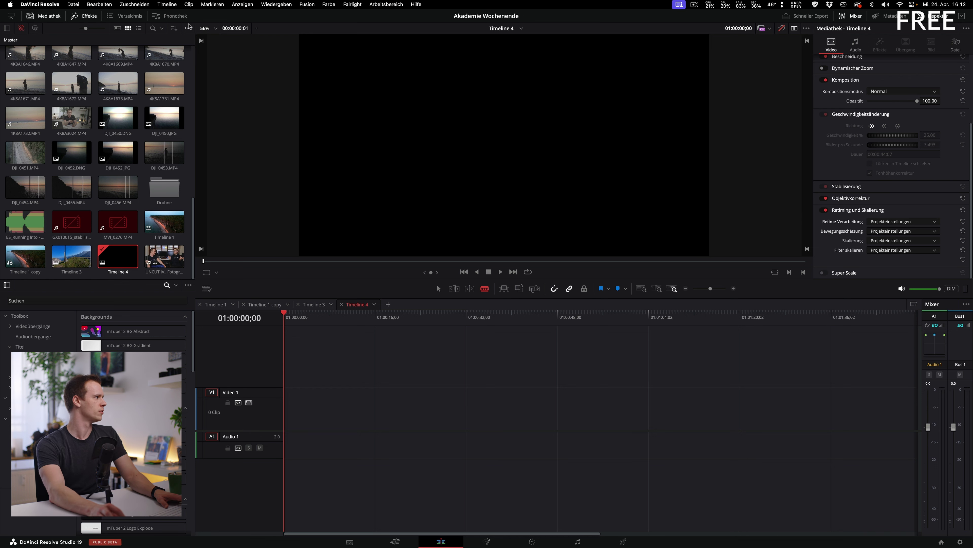
click(189, 28)
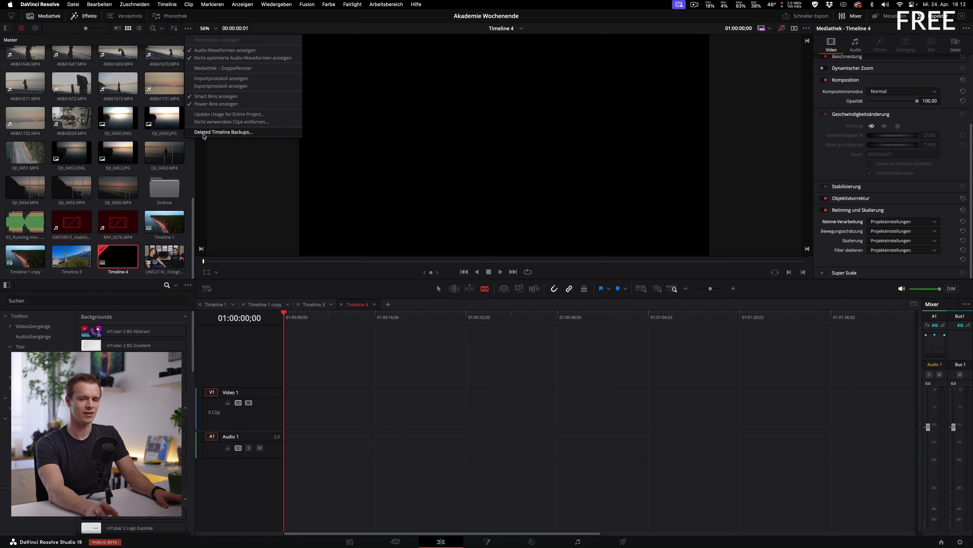
Delete Timeline 4 and find it under Deleted Timeline Backups.
click(104, 274)
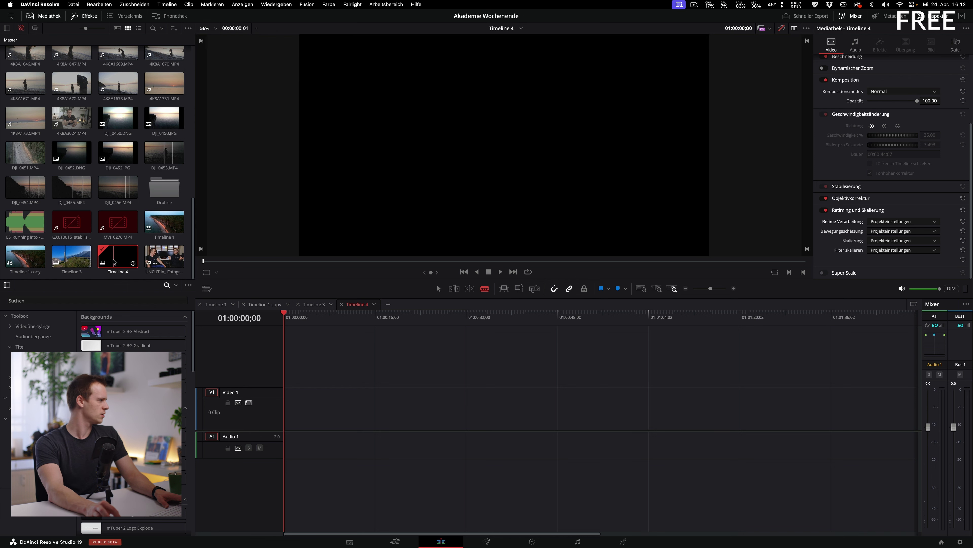
key(Delete)
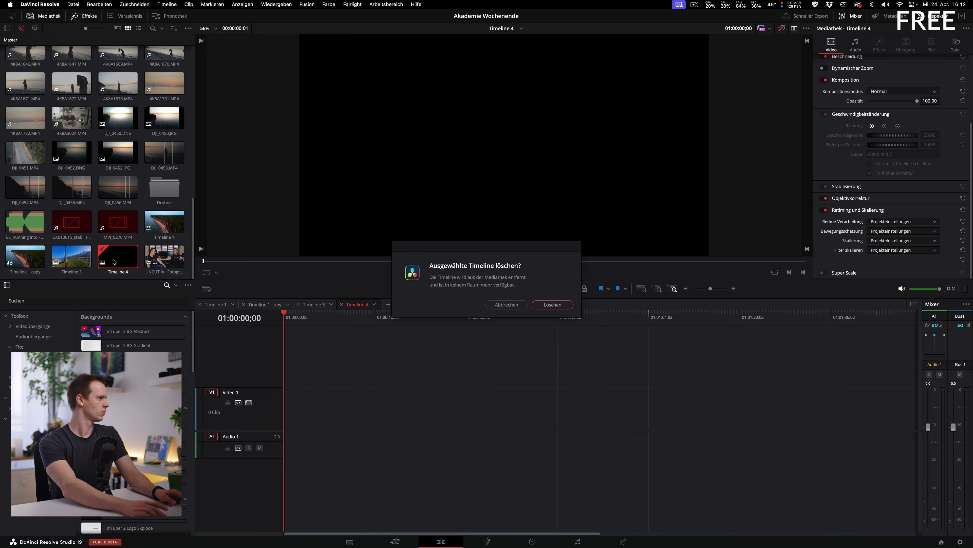
key(Return)
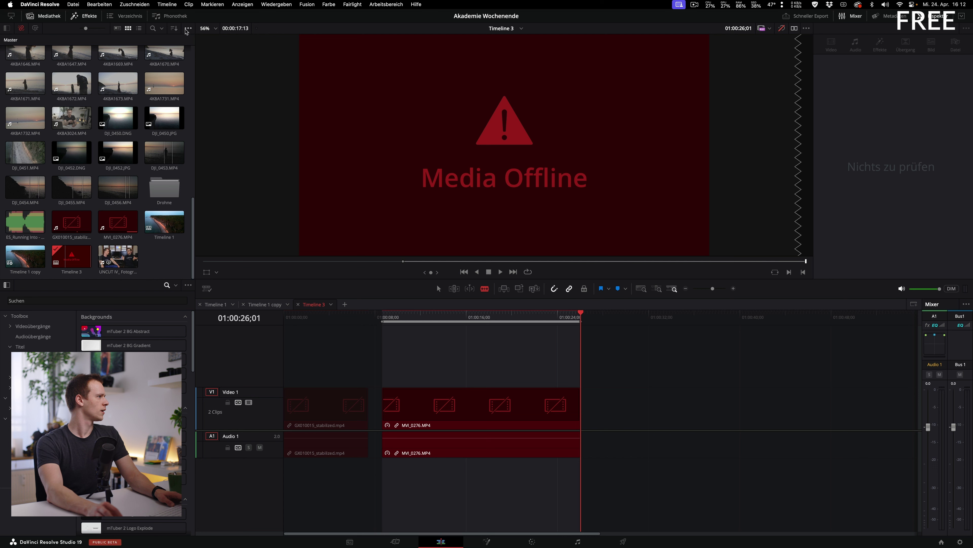
click(187, 28)
click(223, 132)
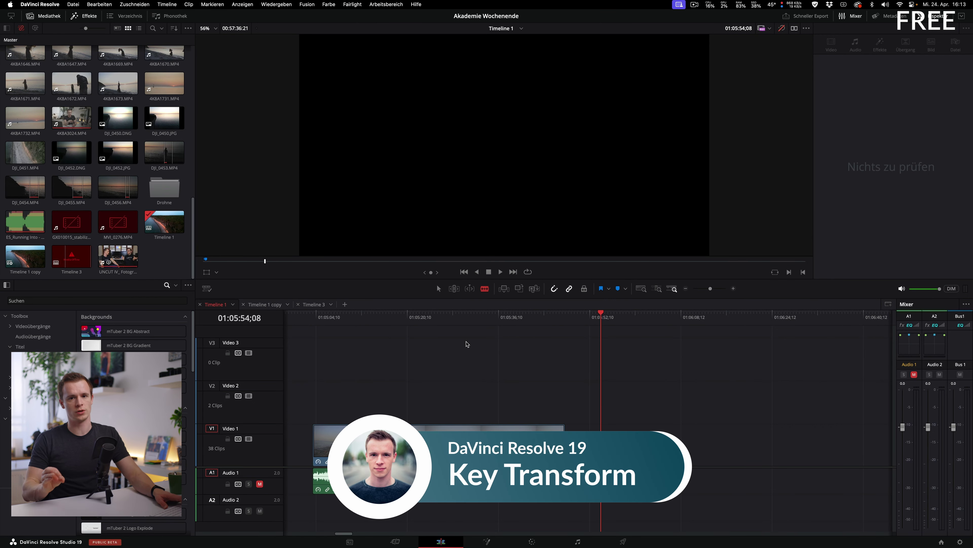
Switch to the Selection tool and select the 4K8A1455.MP4 clip on V1.
key(a)
click(419, 326)
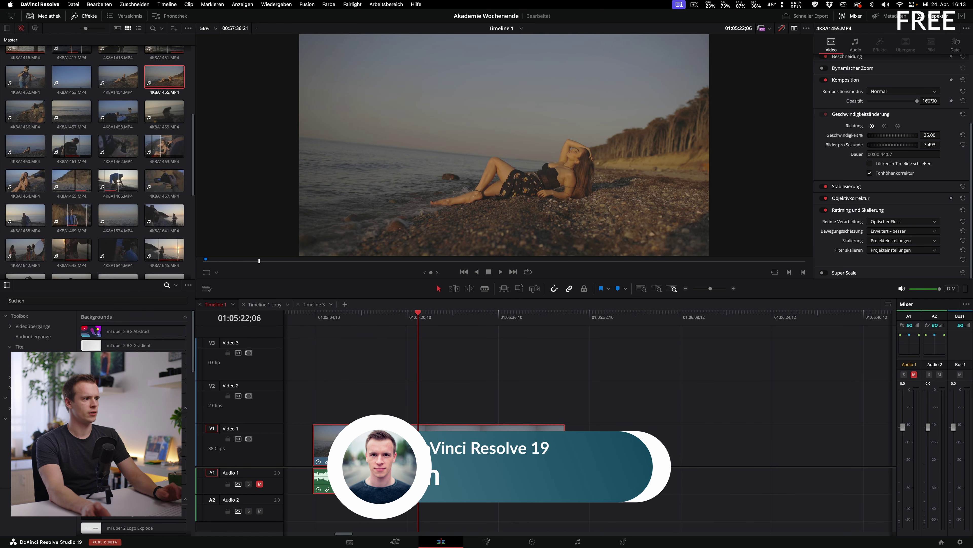
scroll(893, 115, up, 3)
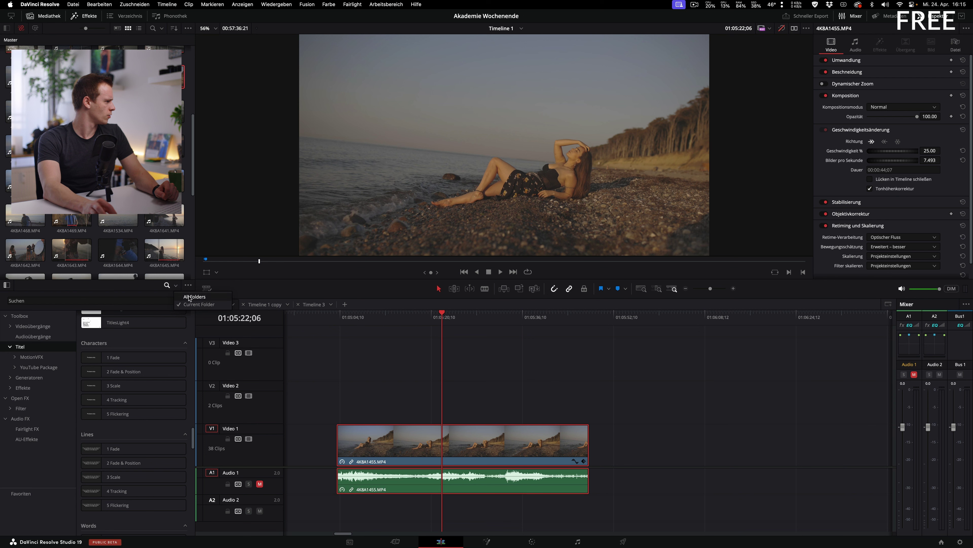
Search effects for 'transf' and drop Transformation onto the 4K8A1455.MP4 clip.
click(162, 300)
text(transf)
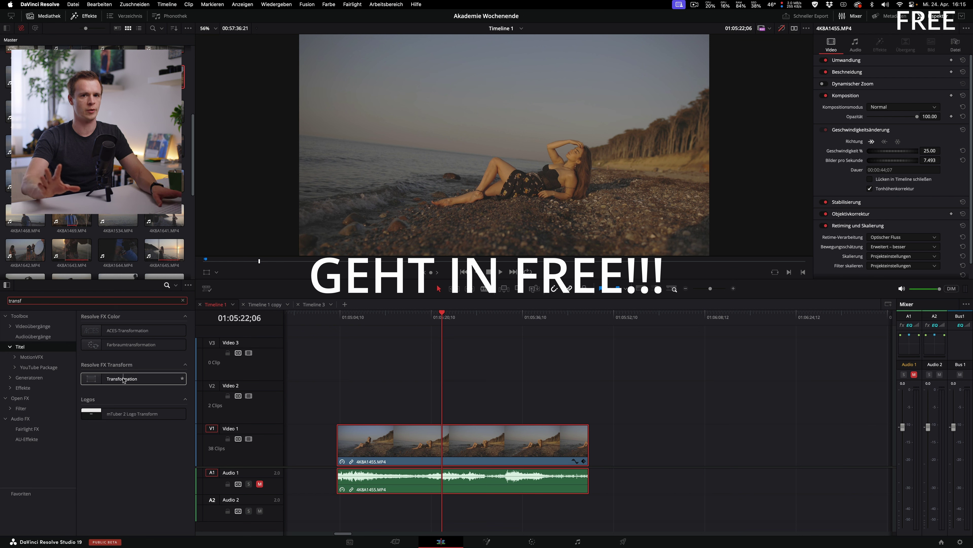
drag(124, 380, 434, 448)
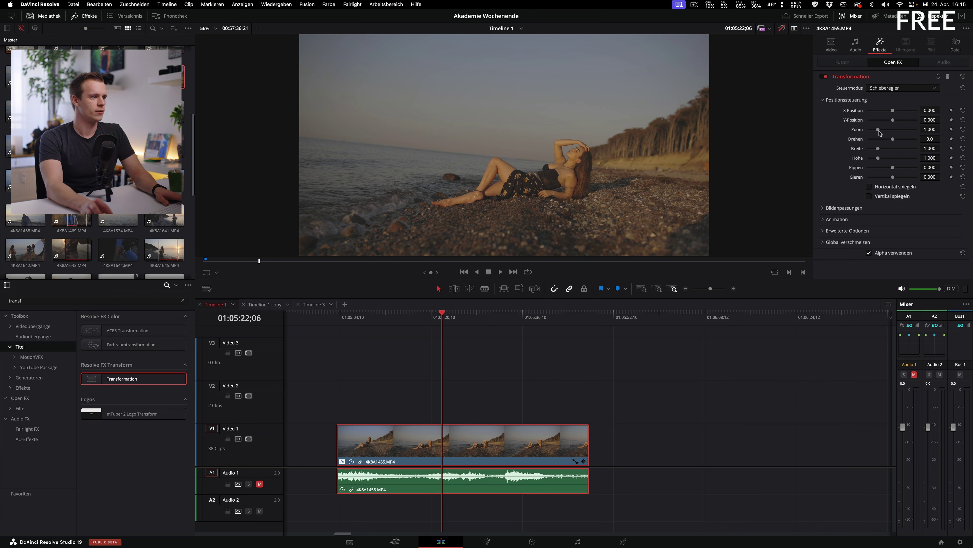
Reset the beach clip's Zoom to 1.000 and place the playhead on its first frame.
drag(880, 133, 944, 131)
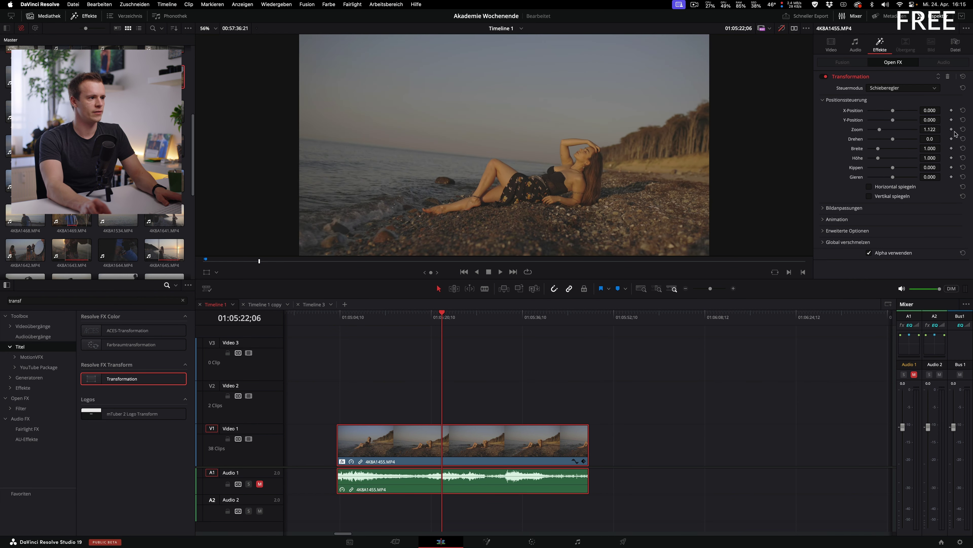
click(963, 129)
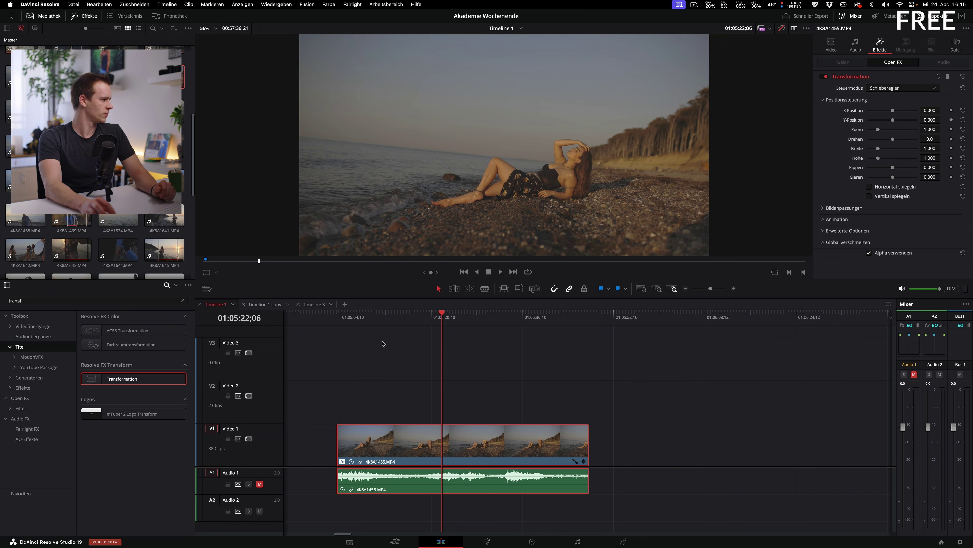
drag(375, 317, 343, 327)
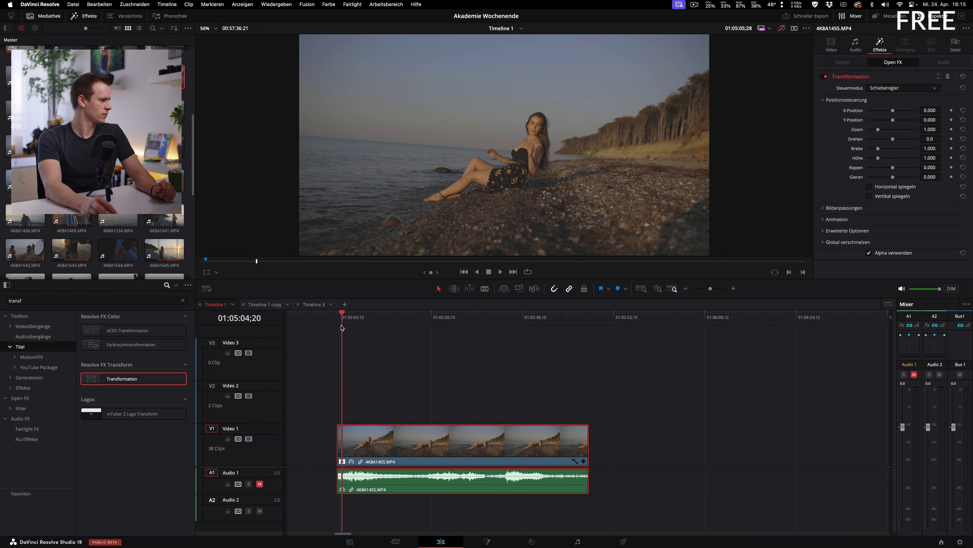
key(shift+Left)
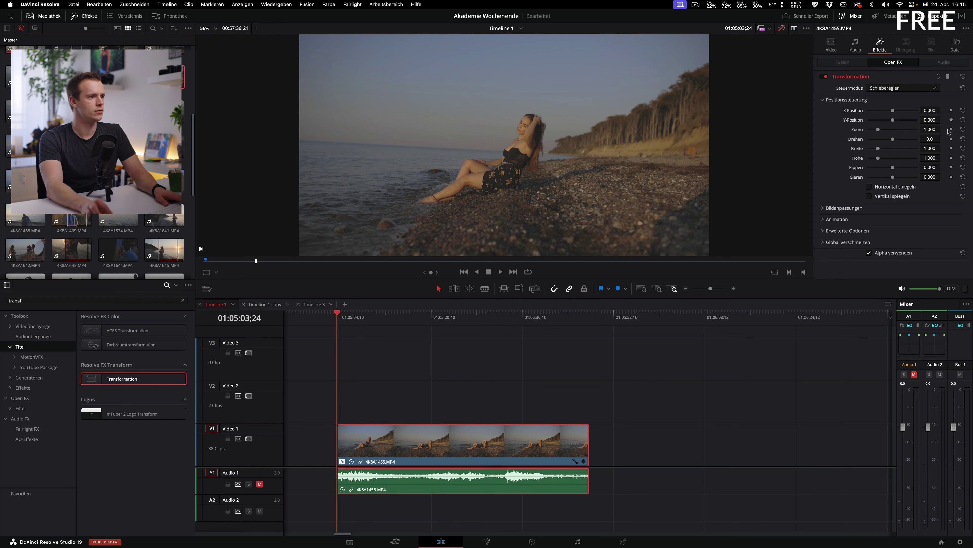
Keyframe Zoom at 1.703 just before the clip's end and show the Zoom curve.
key(l)
key(l)
key(l)
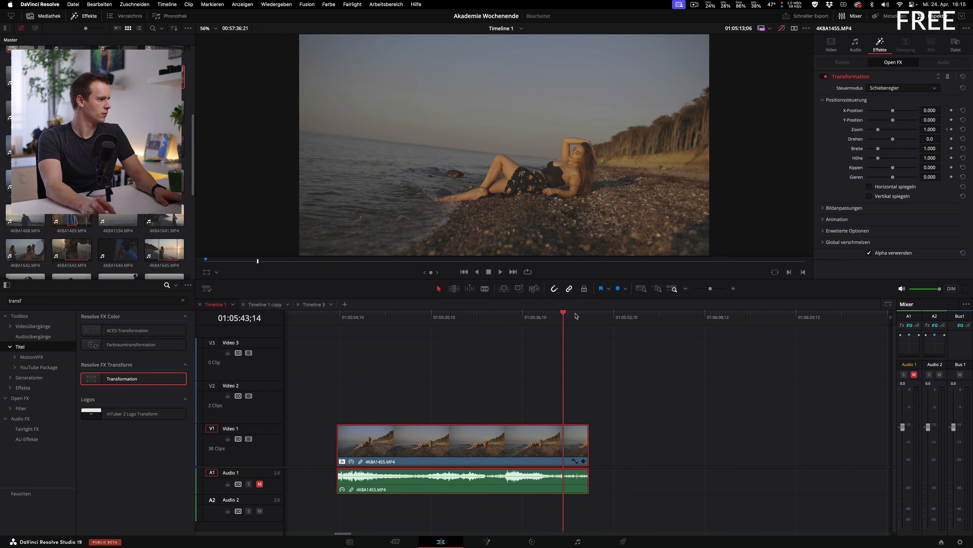
click(575, 323)
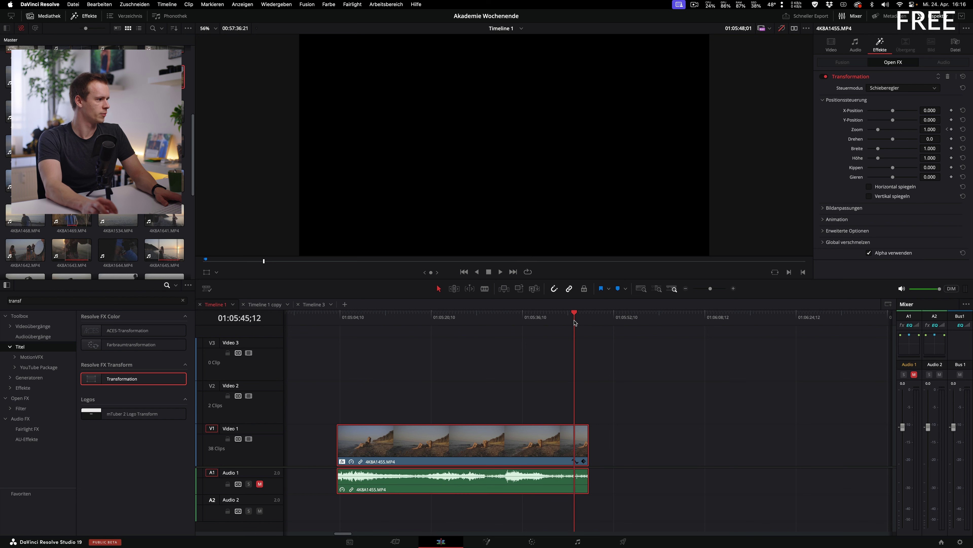
click(888, 129)
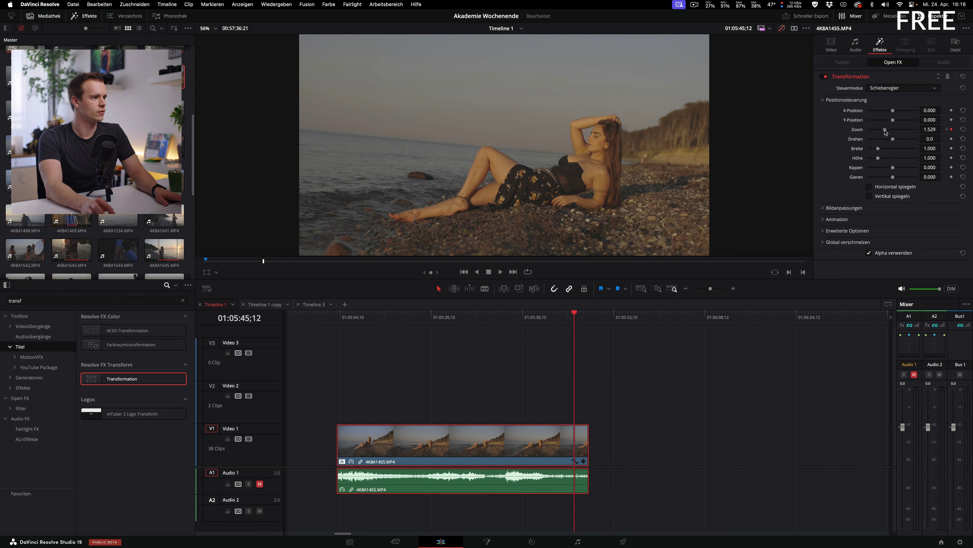
drag(887, 130, 889, 130)
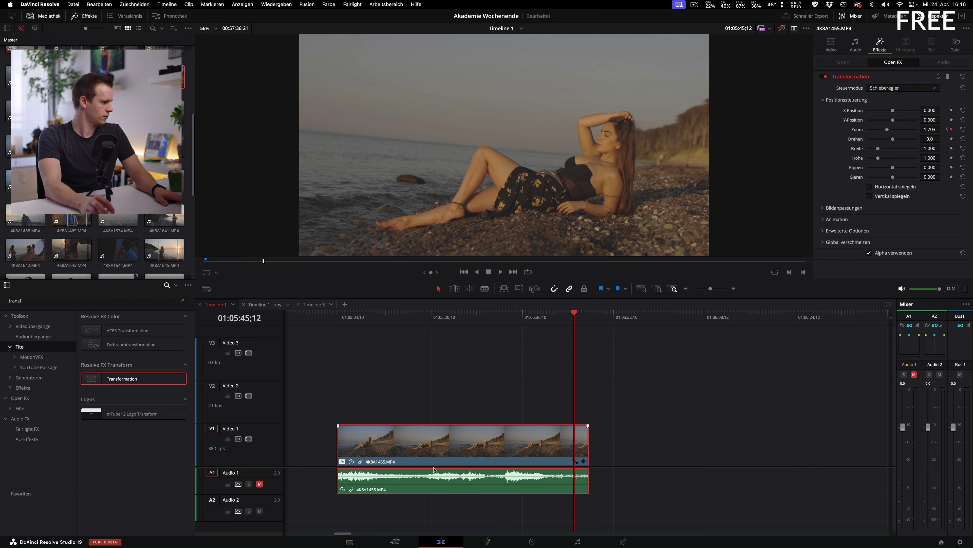
click(577, 463)
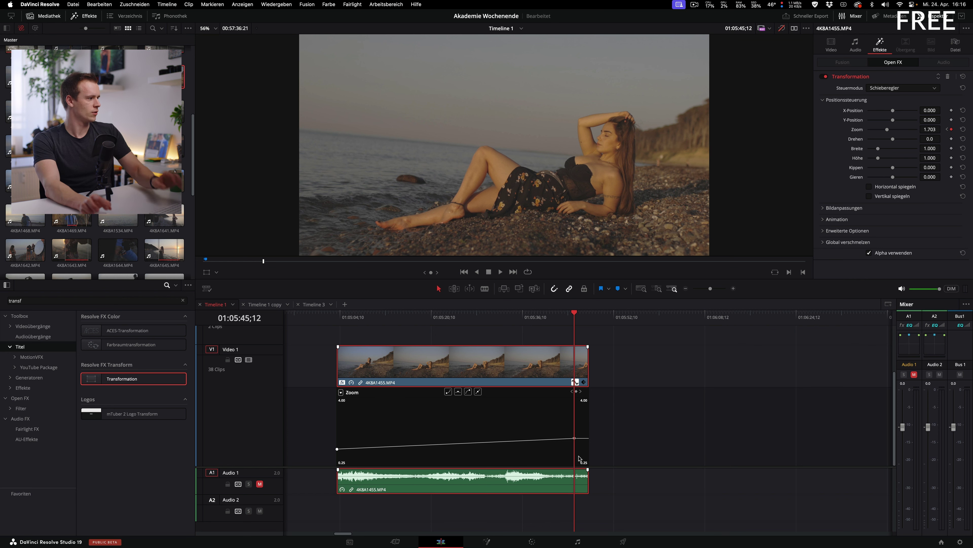
Ease the first Zoom keyframe for a smooth start, then scrub to preview the ramp.
click(500, 317)
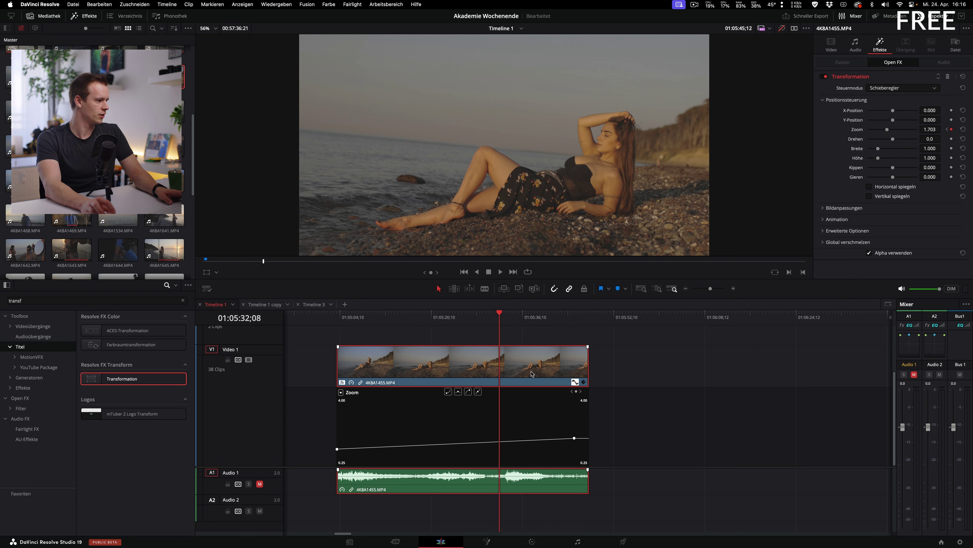
click(574, 439)
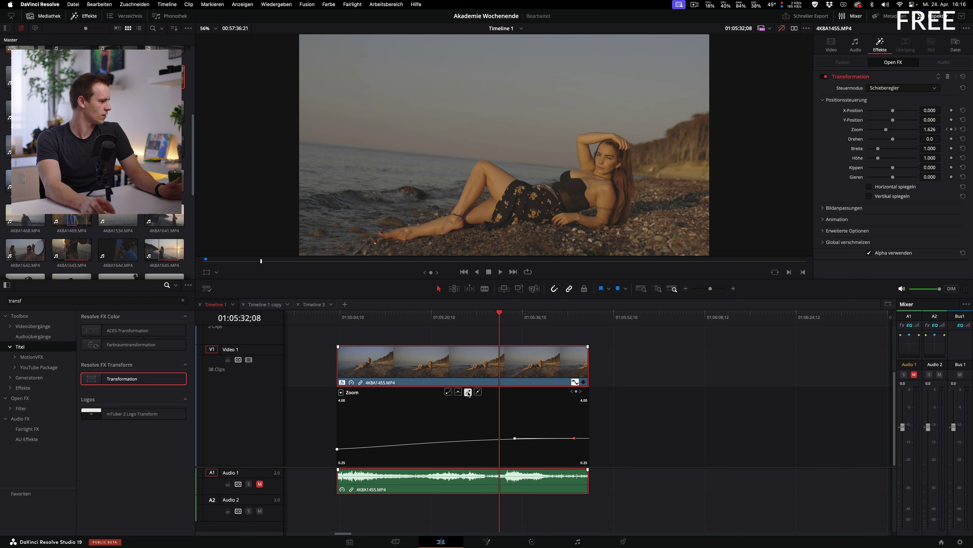
click(337, 449)
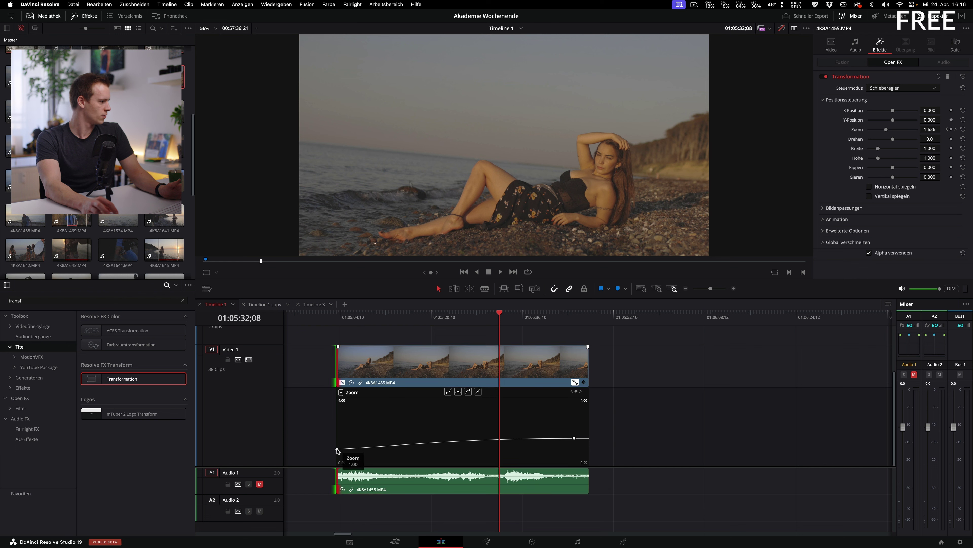
click(448, 392)
drag(337, 319, 570, 340)
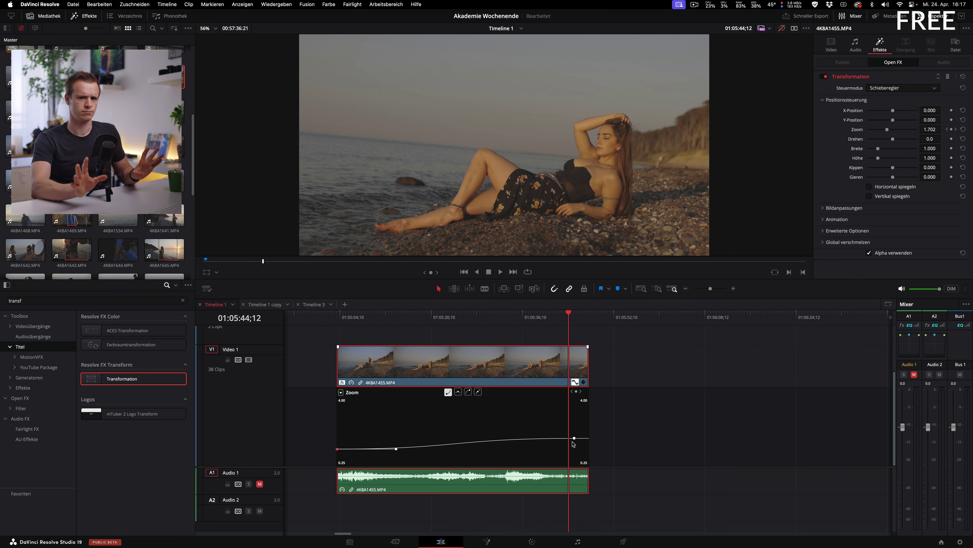
Add motion blur to the Transformation zoom and scrub back to preview it.
click(867, 220)
drag(868, 230, 880, 231)
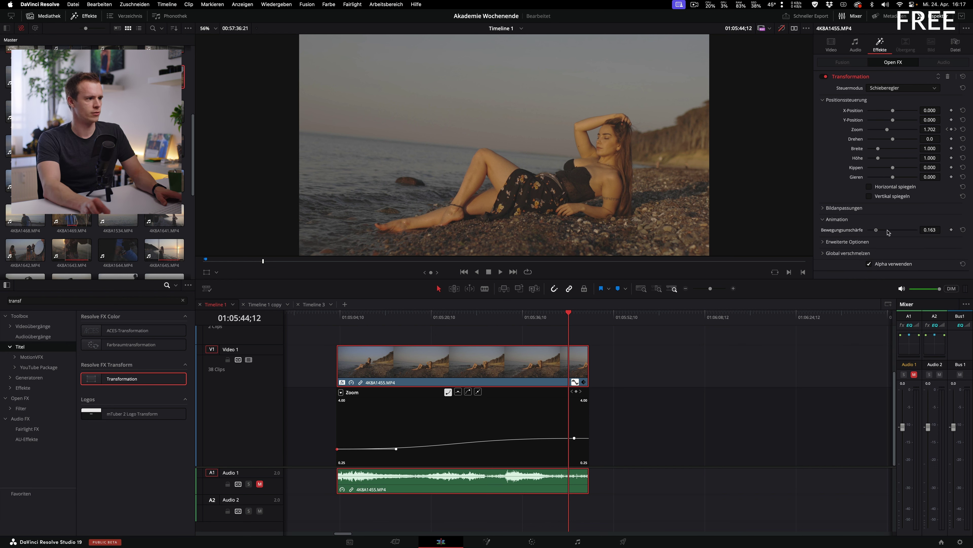
drag(569, 317, 351, 332)
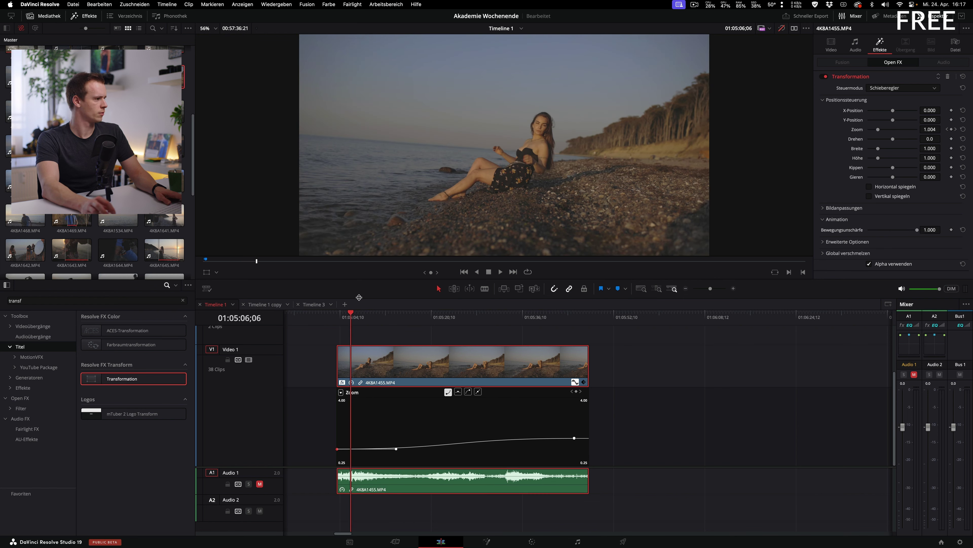
mouse_move(351, 318)
mouse_down()
mouse_move(500, 326)
mouse_move(353, 325)
mouse_up()
Play the slowed clip, then bring up its speed settings showing 25%.
key(space)
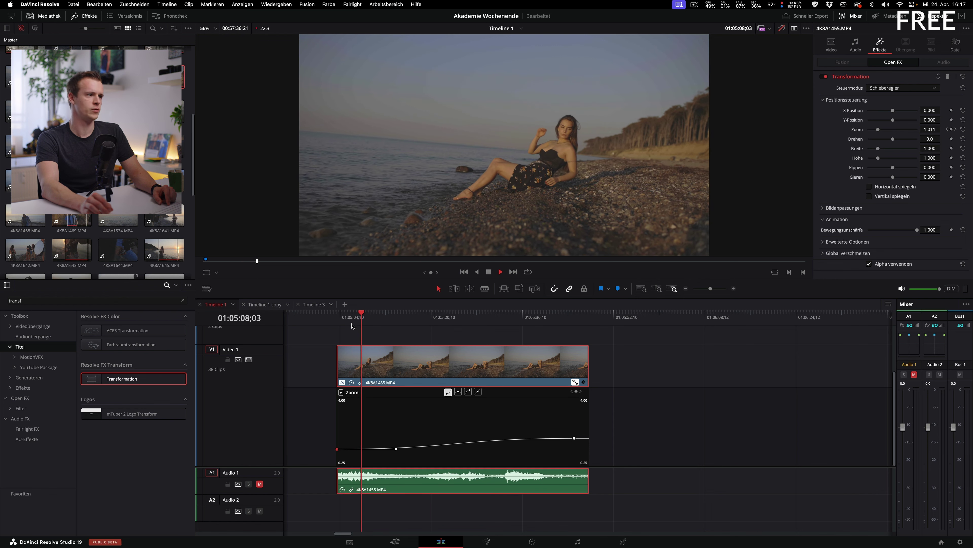
key(space)
key(r)
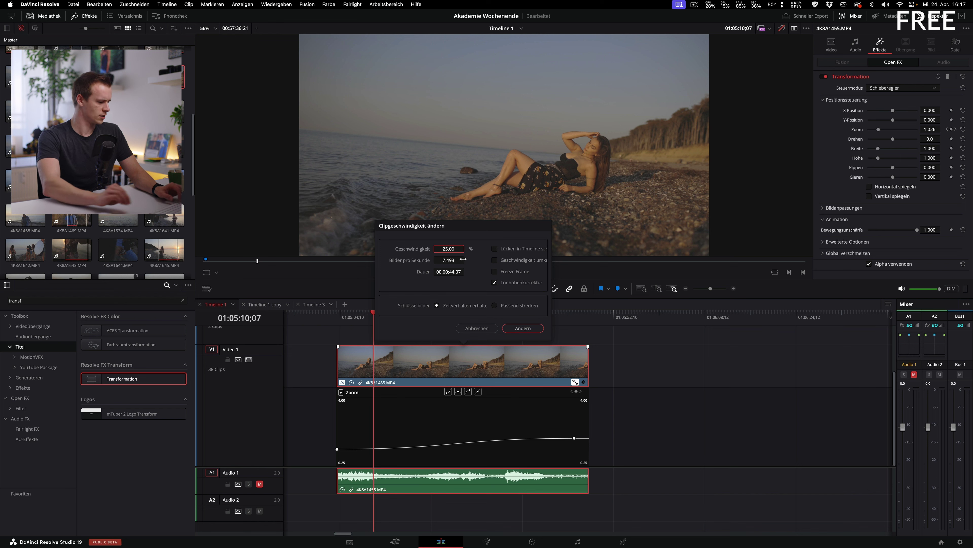
Set the beach clip back to 100% speed and scrub through the zoom to check the motion blur.
text(100)
key(Return)
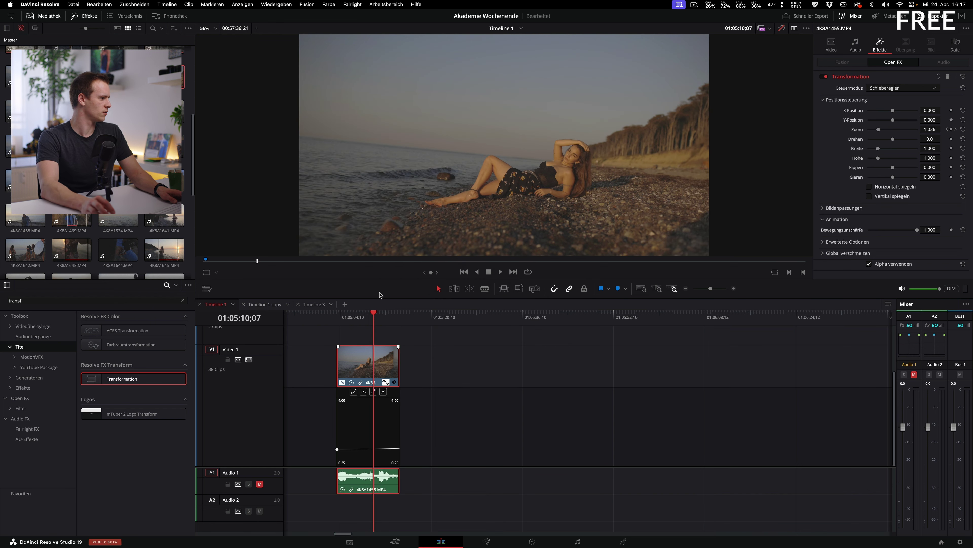
scroll(365, 322, up, 5)
click(578, 322)
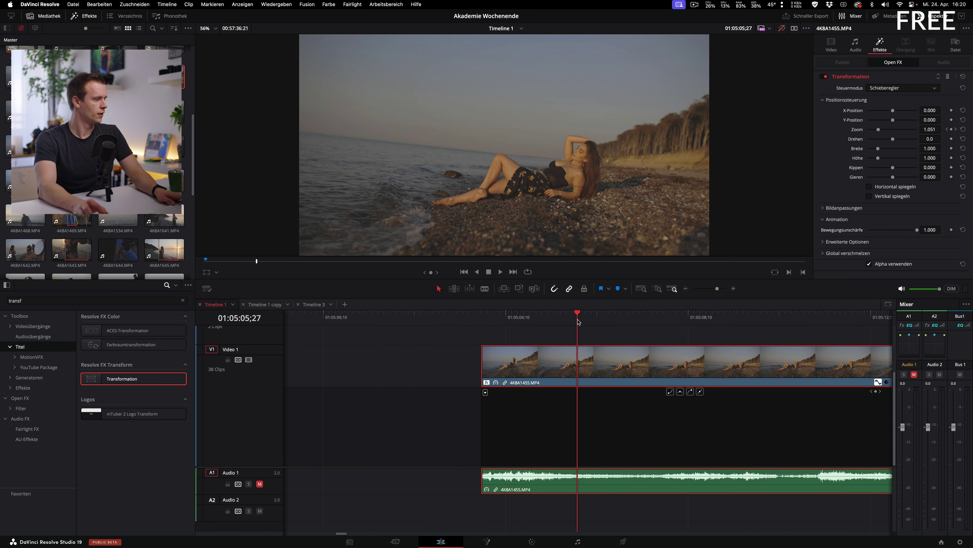
drag(578, 321, 605, 321)
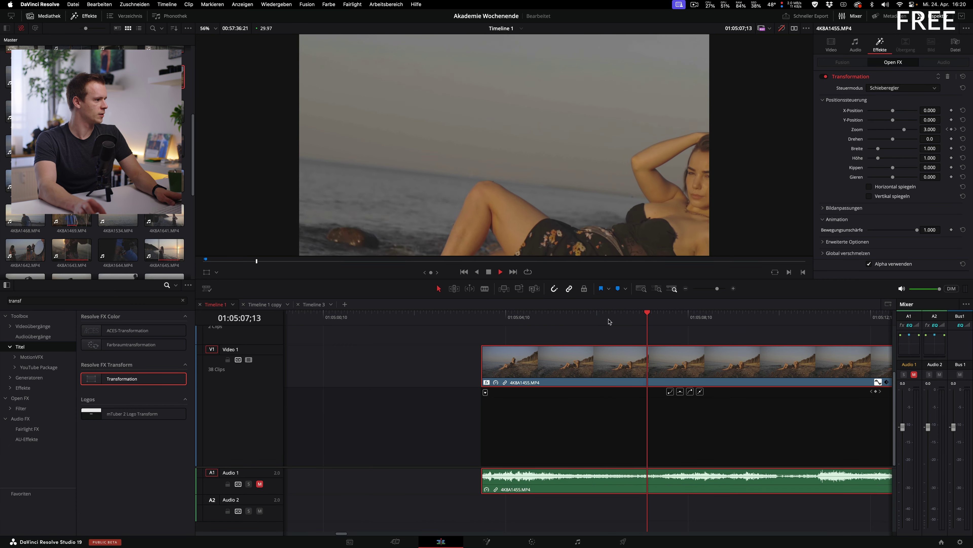
drag(605, 322, 611, 323)
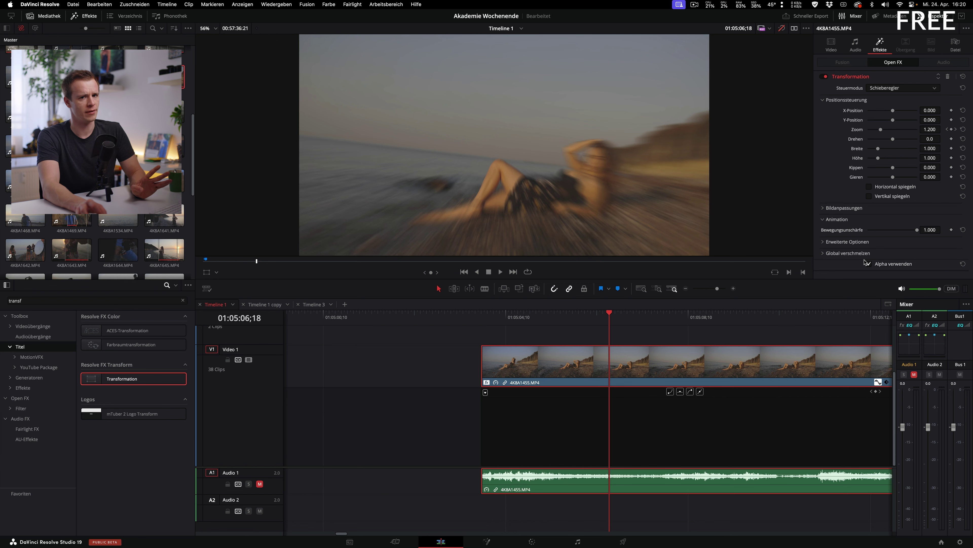
Switch to the Color page to grade the interview clip.
click(531, 541)
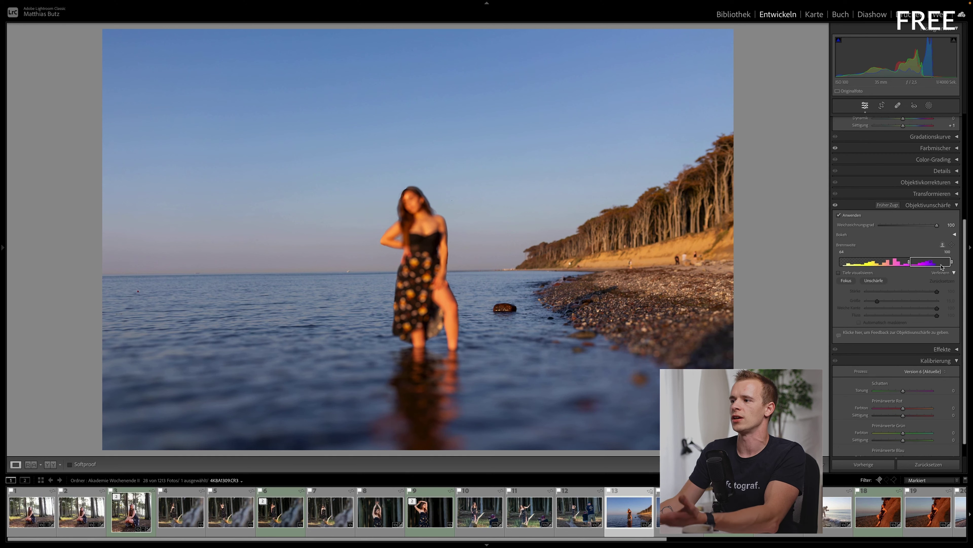
click(412, 193)
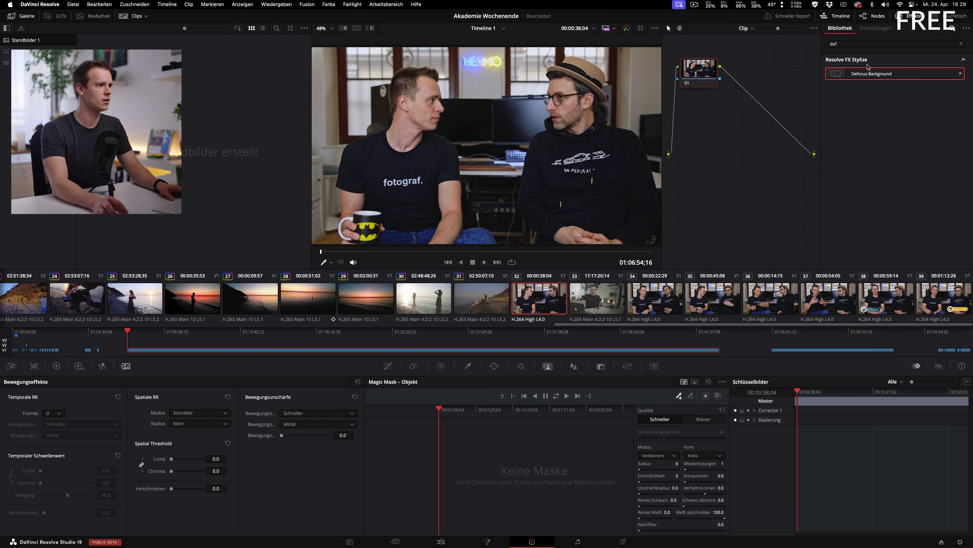
Apply Defocus Background to node 01 and Magic Mask the left man and his mug with two strokes.
mouse_move(878, 75)
mouse_down()
mouse_move(707, 75)
mouse_move(718, 80)
mouse_up()
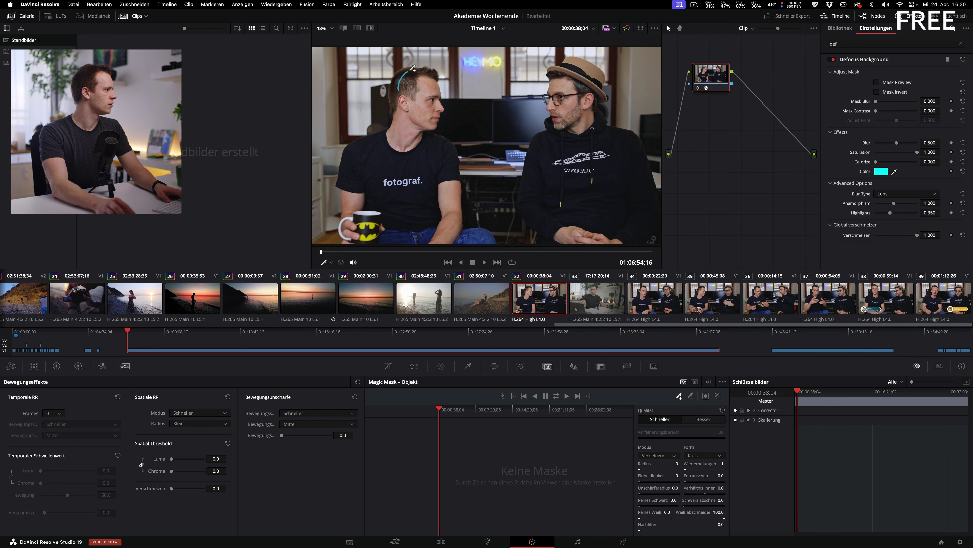
drag(411, 140, 374, 189)
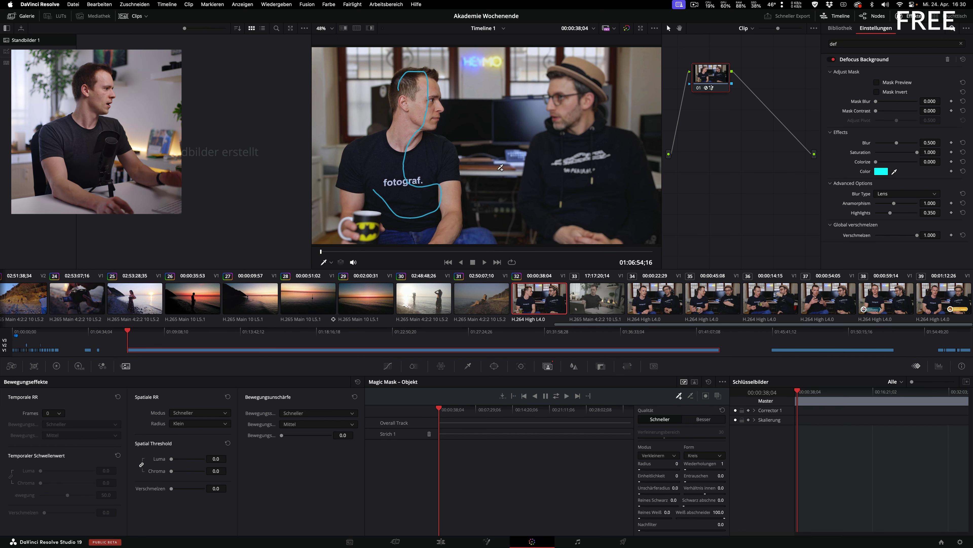
drag(360, 204, 358, 230)
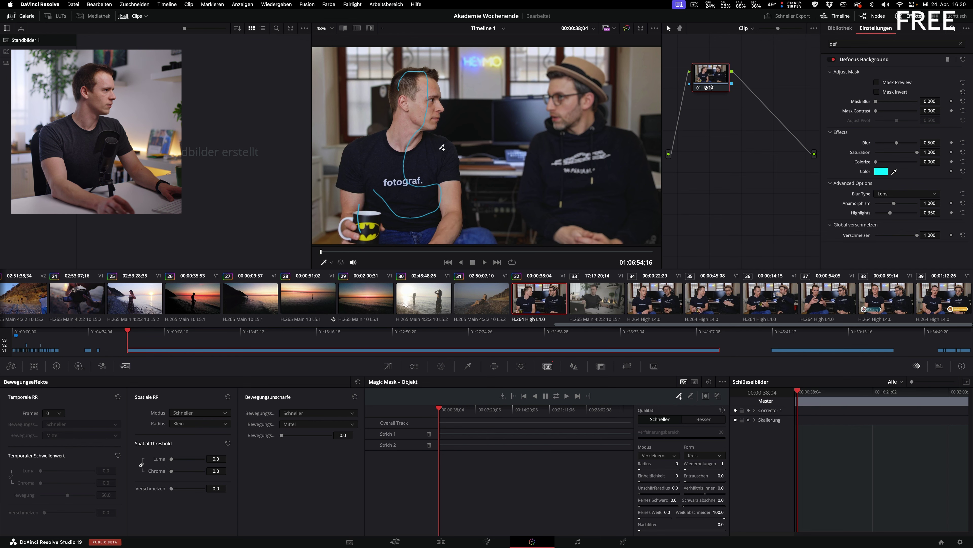
Raise Mask Contrast to 0.175 with Mask Blur 0.138, checking the edges in Cinema Viewer.
key(super+f)
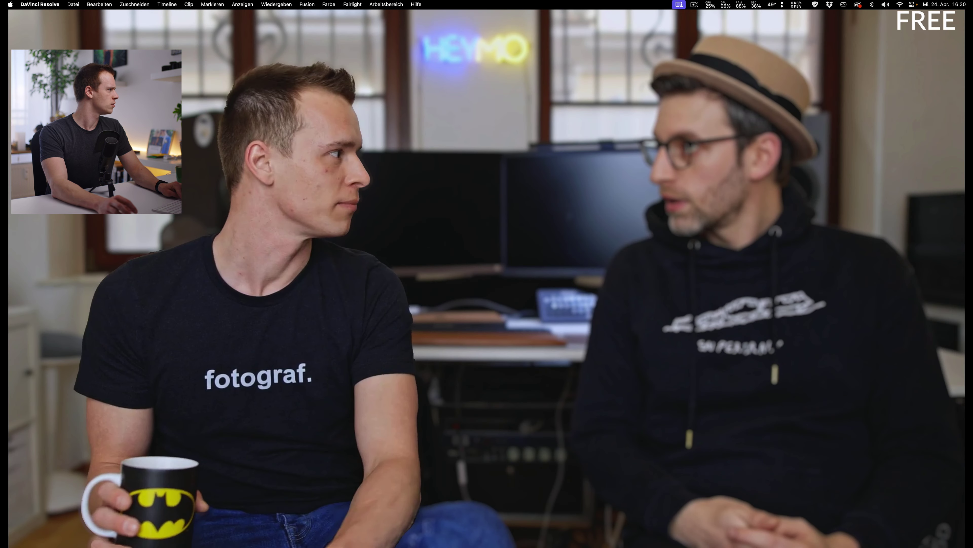
mouse_move(262, 73)
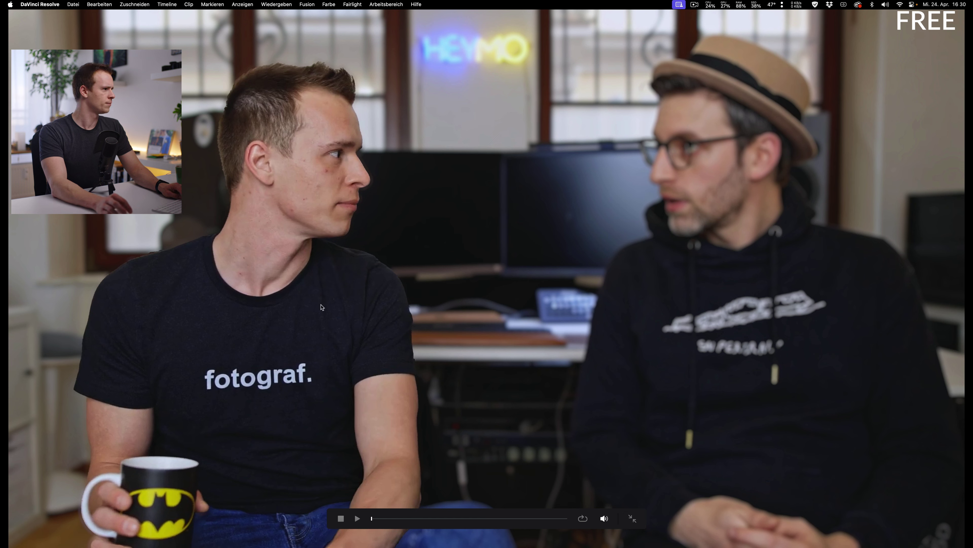
key(super+f)
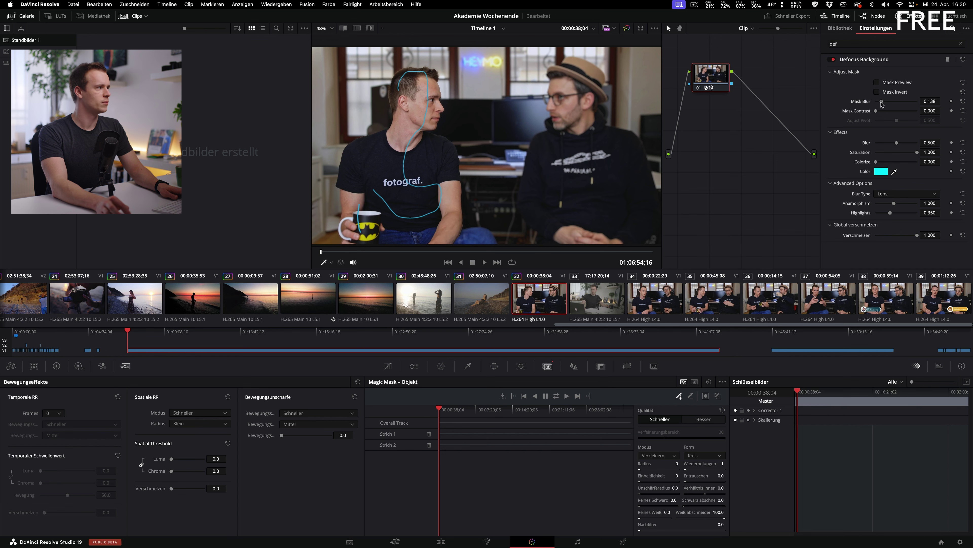
drag(876, 111, 878, 111)
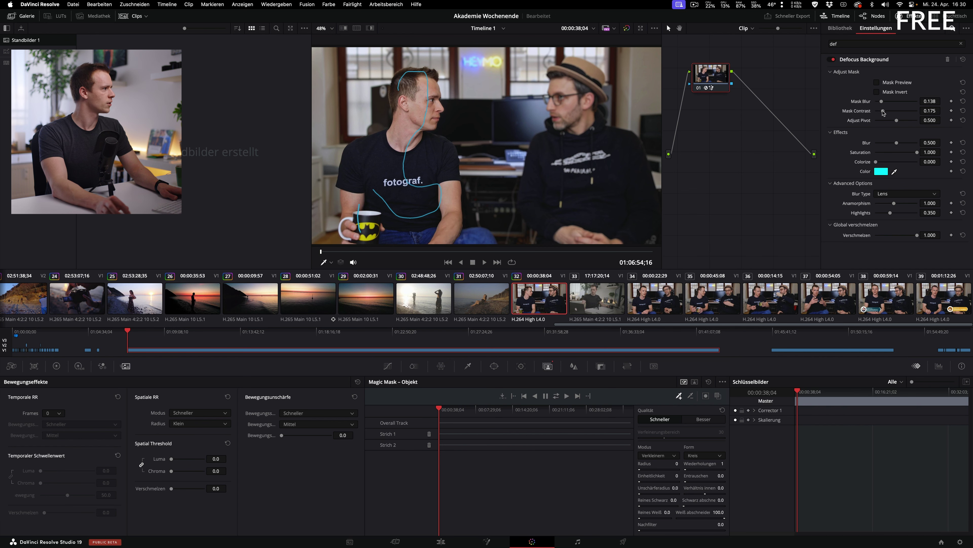
key(super+f)
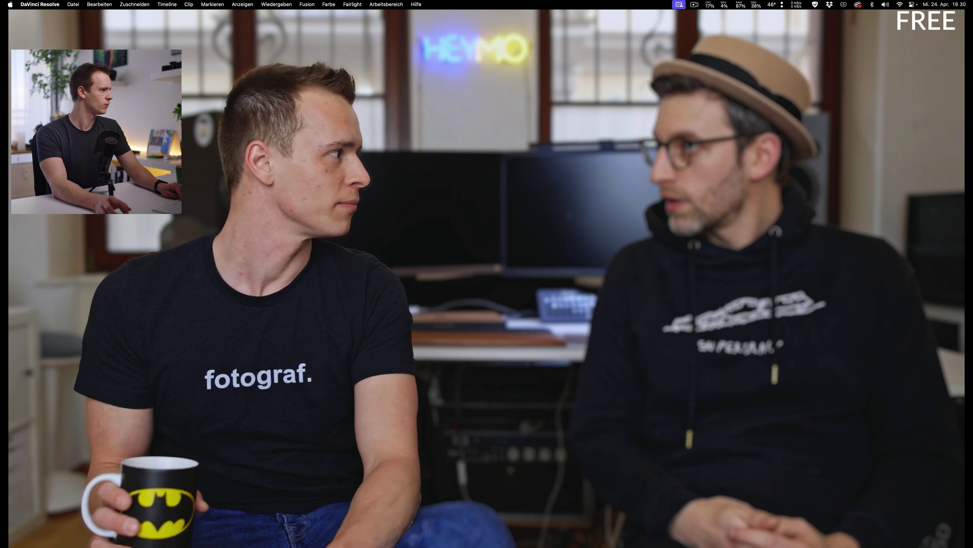
Push the background Blur to 1.000 and review it full screen with the mask overlay.
key(super+f)
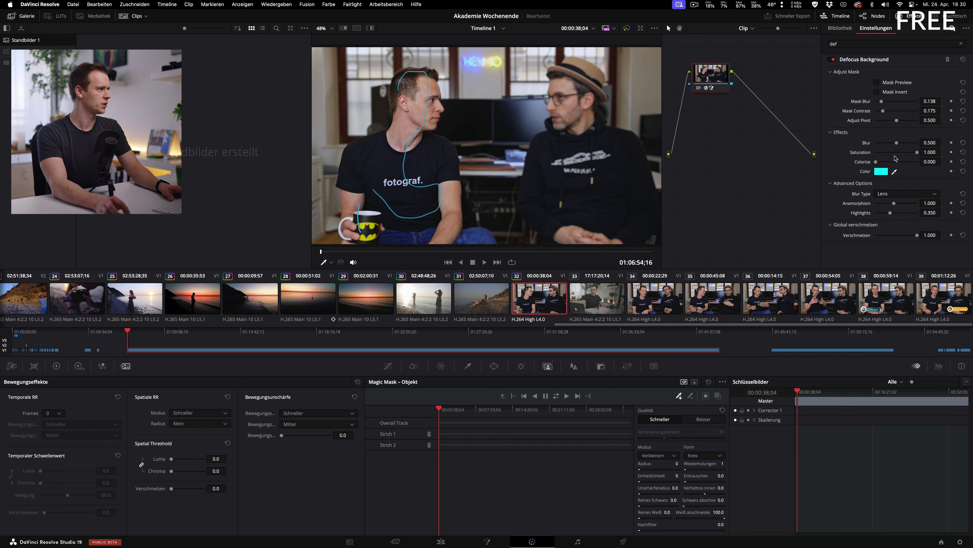
drag(900, 142, 962, 145)
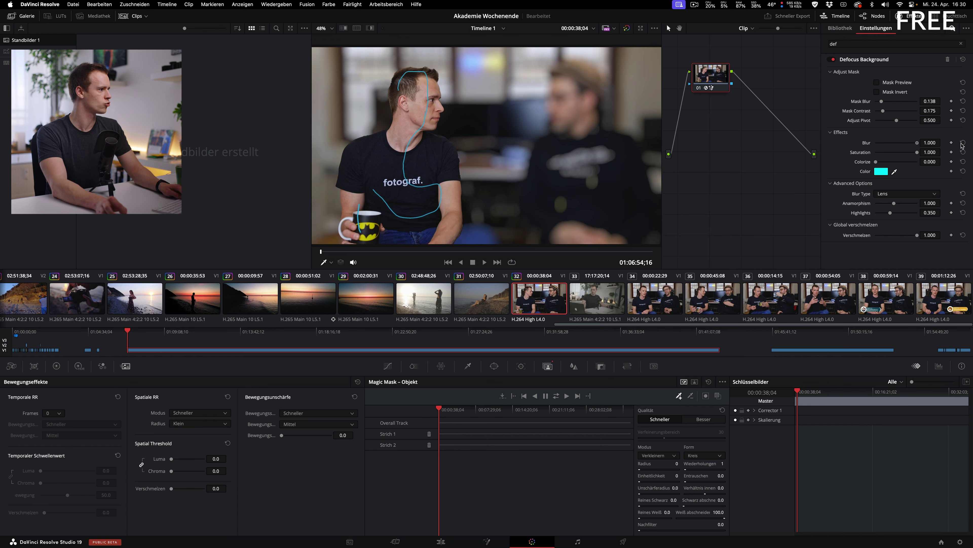
key(super+f)
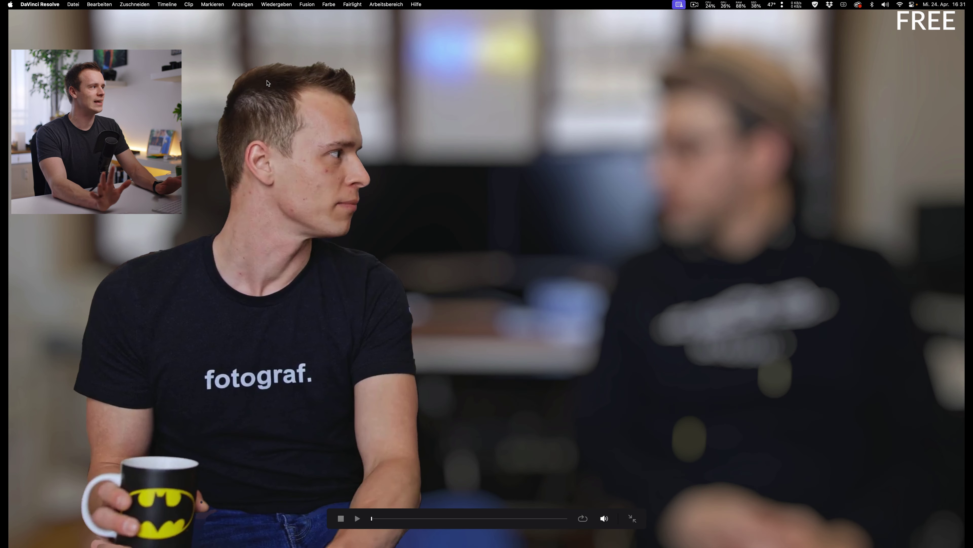
key(shift+grave)
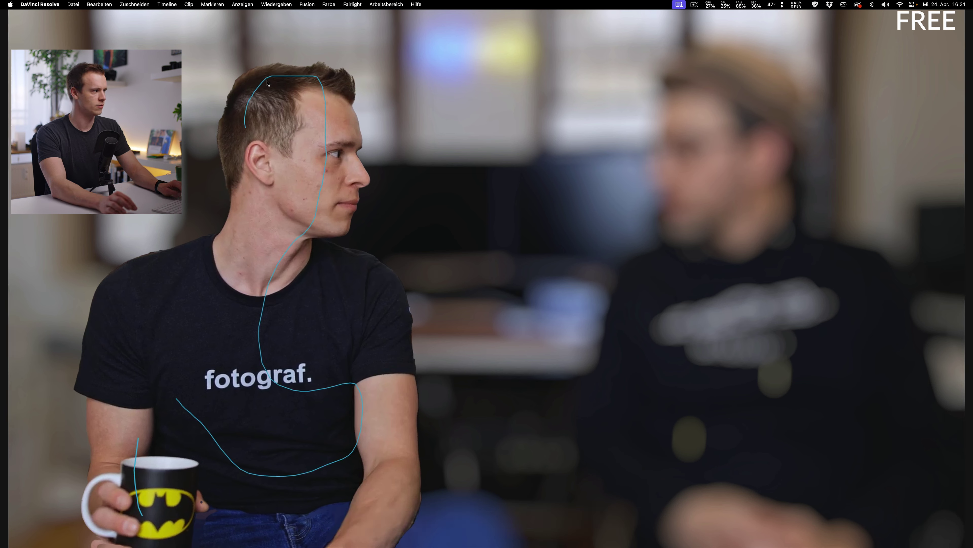
key(Escape)
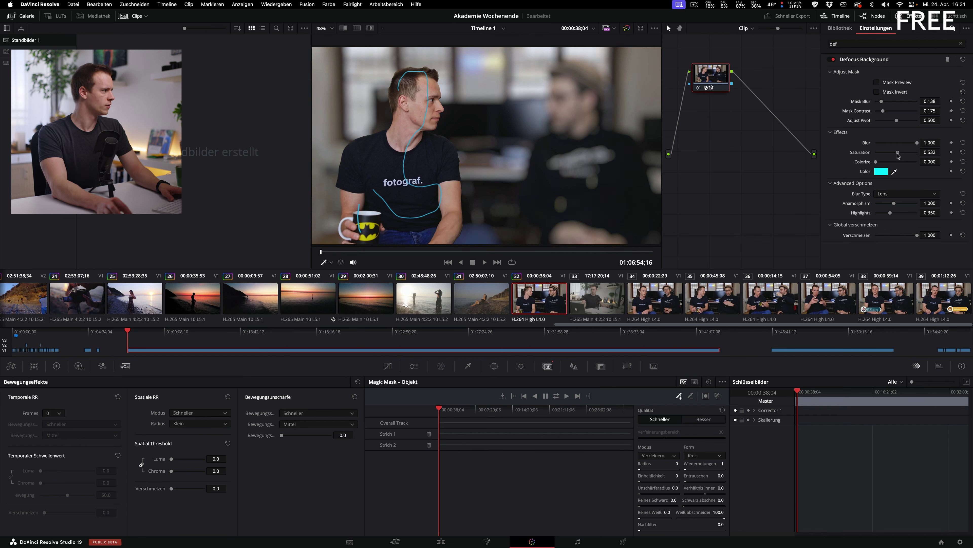
Set background Saturation to 0.808, keep Lens blur type, and raise Highlights to 0.550.
drag(904, 153, 900, 145)
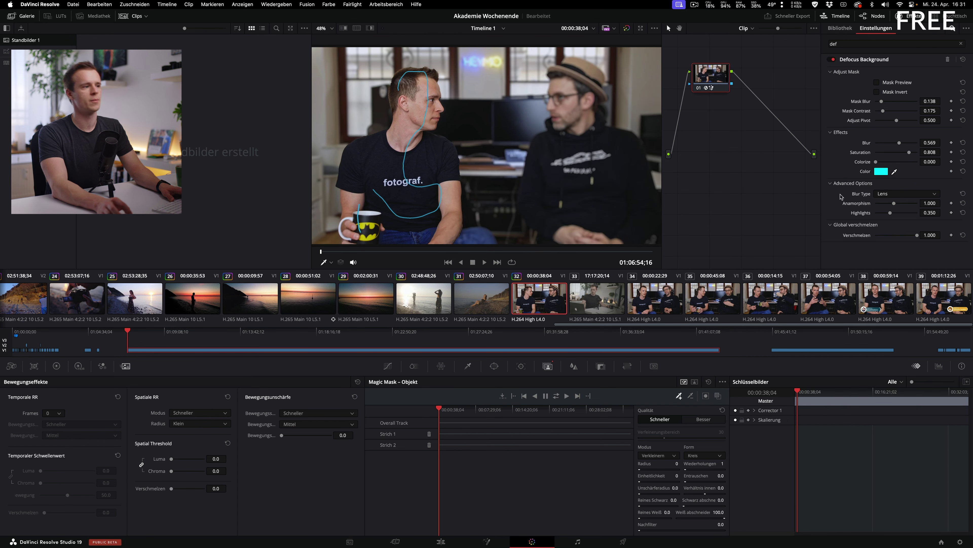
click(875, 194)
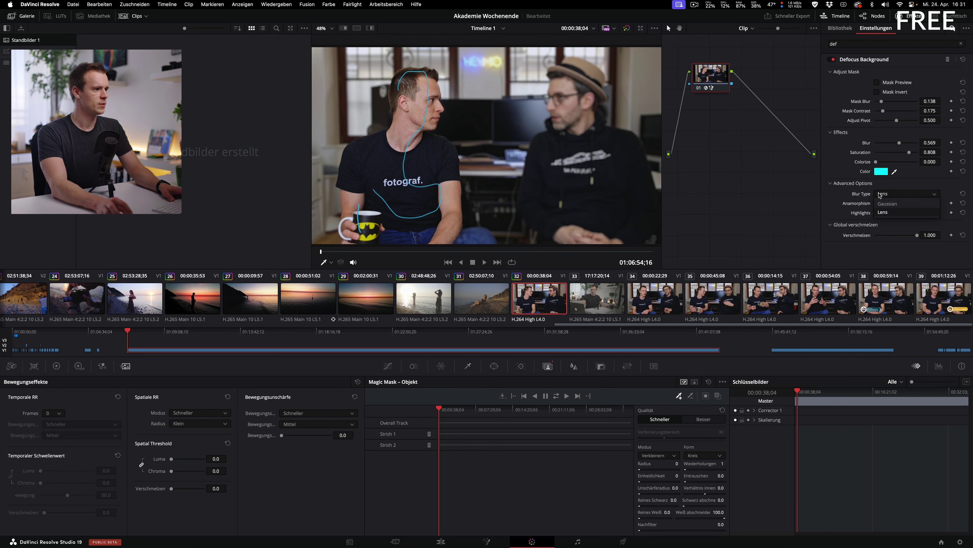
click(889, 212)
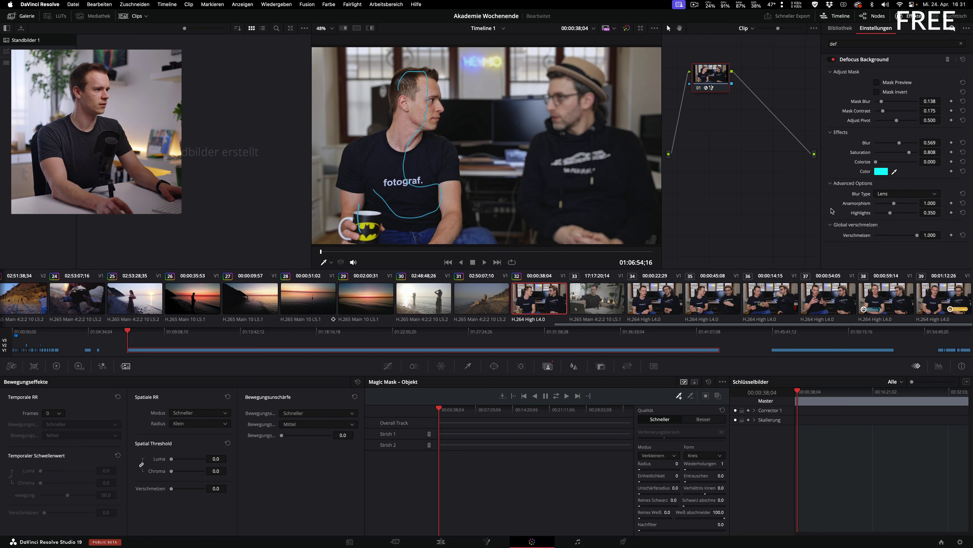
mouse_move(899, 212)
mouse_down()
mouse_move(916, 213)
mouse_move(861, 217)
mouse_move(899, 218)
mouse_up()
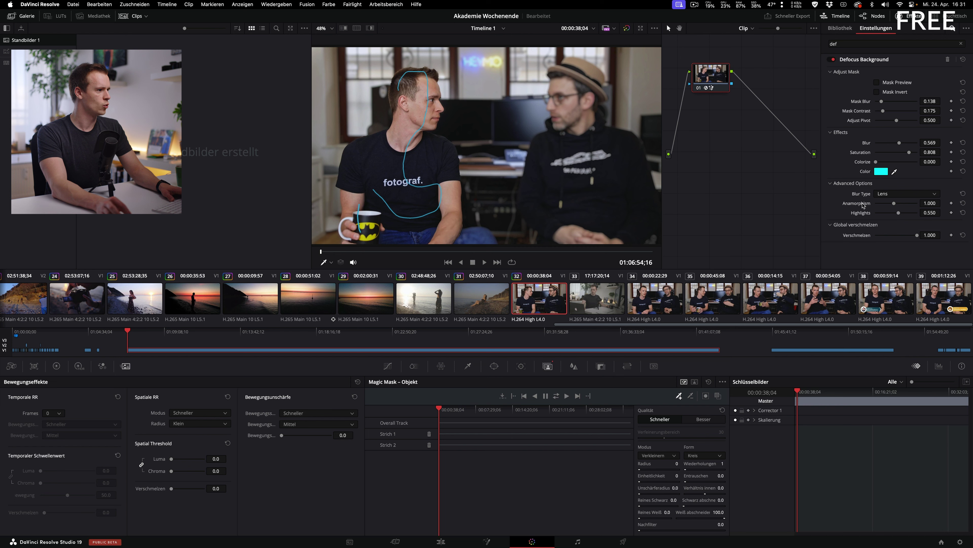
Set Anamorphism to 1.703 and choose yellow as the Colorize tint colour.
drag(893, 204, 929, 205)
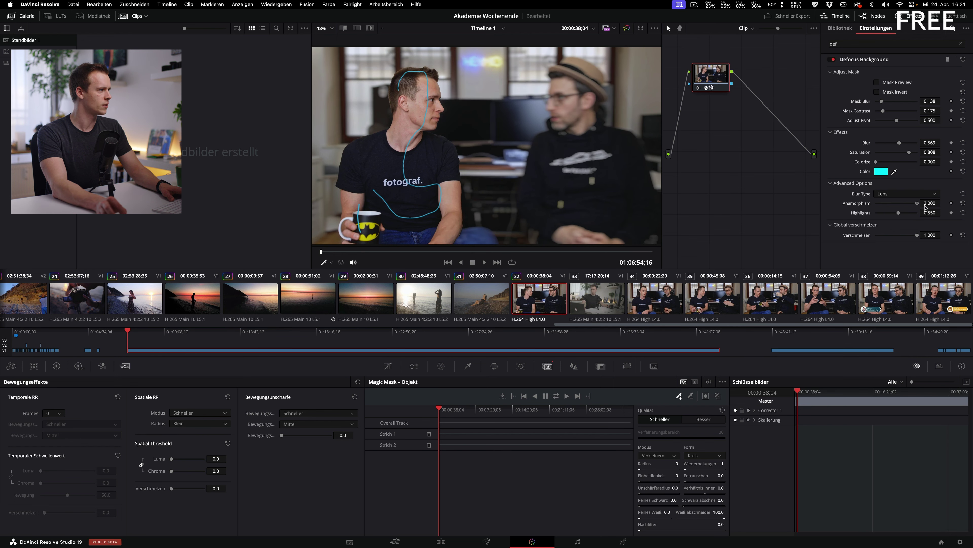
drag(925, 207, 911, 207)
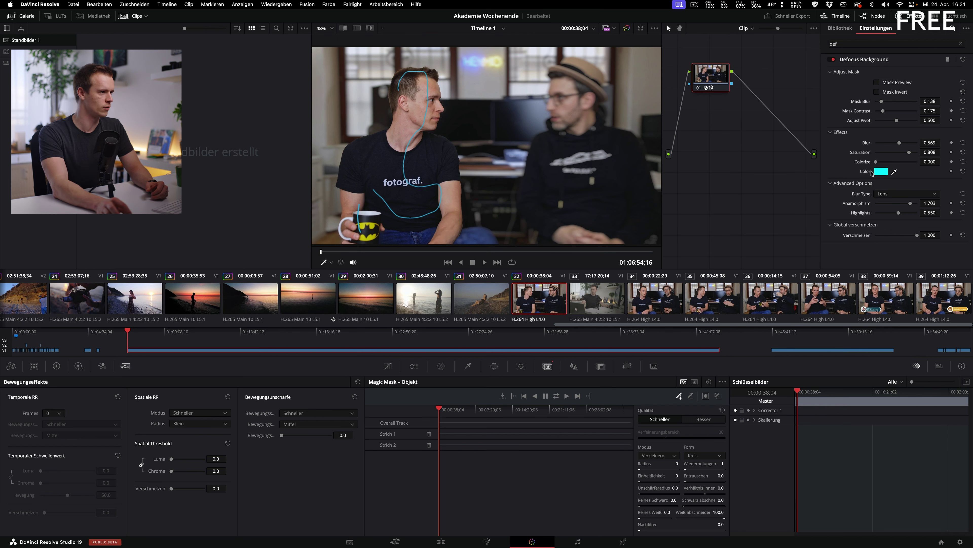
click(881, 171)
click(61, 412)
click(67, 505)
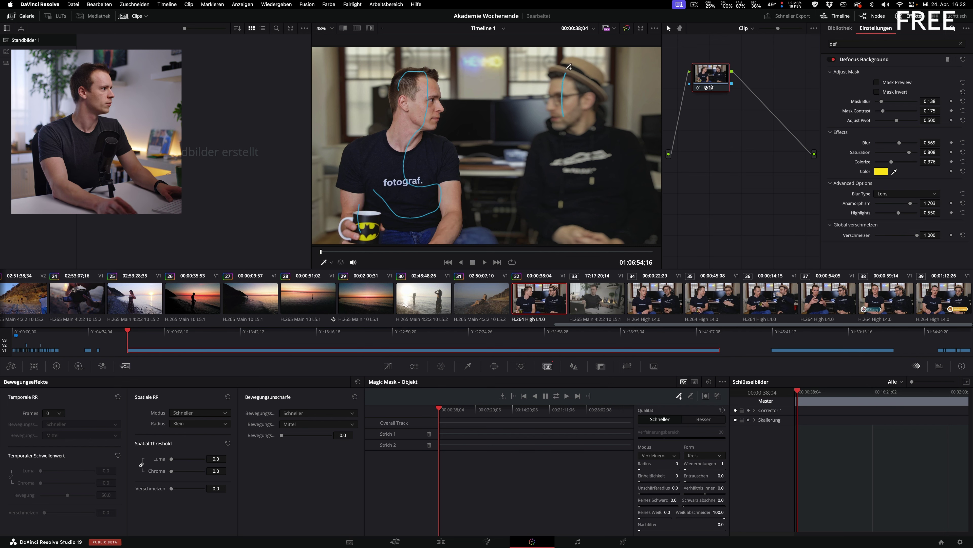
Add the right man to the magic mask with one main stroke and a small refining stroke.
drag(593, 122, 557, 143)
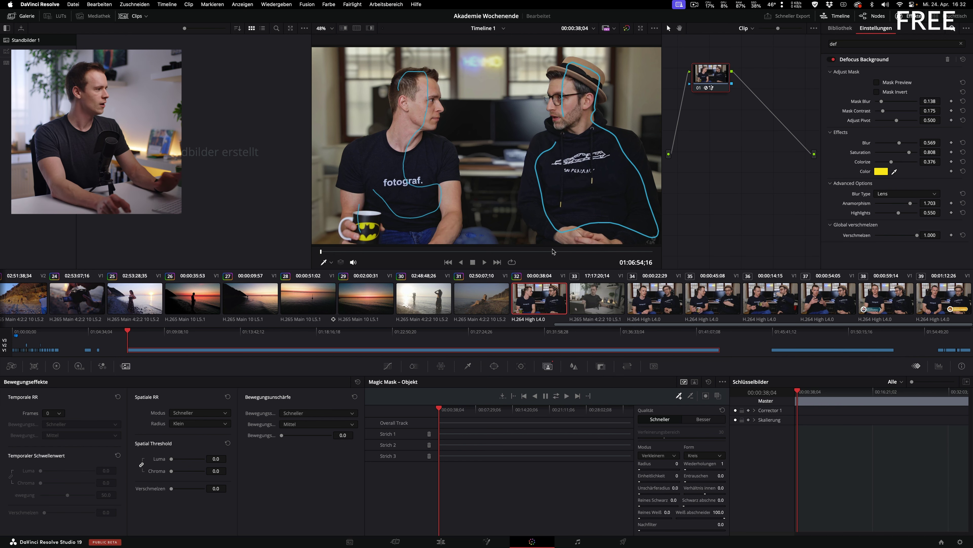
drag(463, 234, 457, 237)
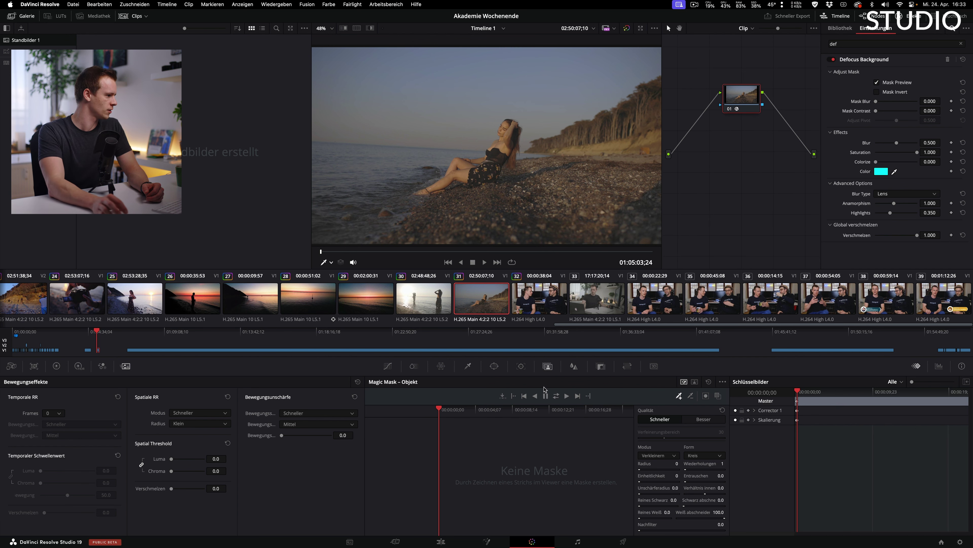
Switch the window tracker type to Punkt-Tracker.
click(521, 365)
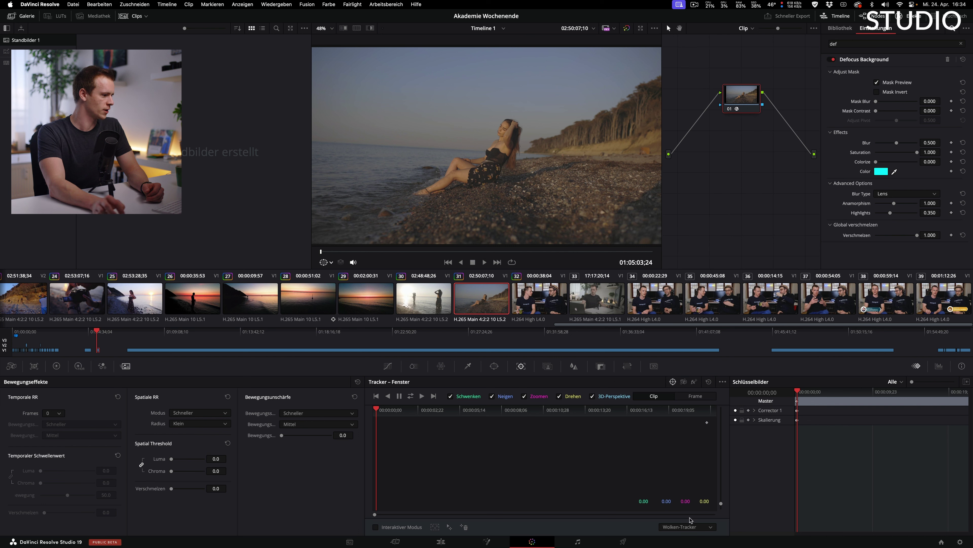
click(714, 528)
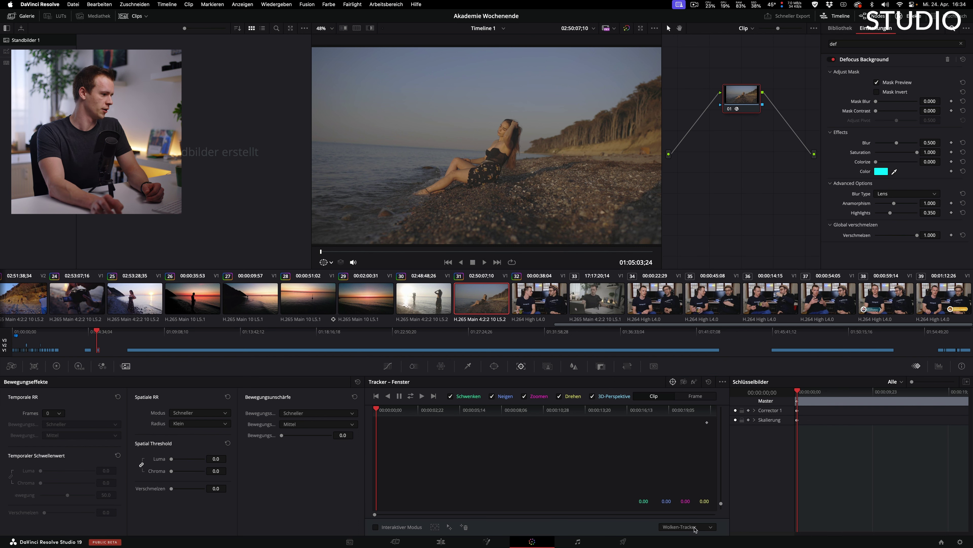
click(678, 509)
Place a tracking point on the woman's head and attempt to track the circle window forward.
click(377, 527)
drag(486, 145, 500, 125)
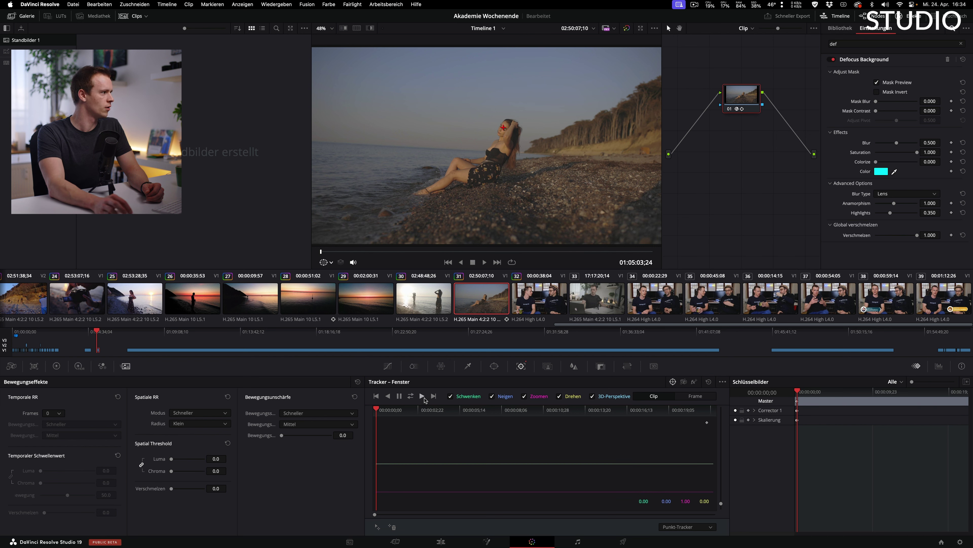
click(424, 397)
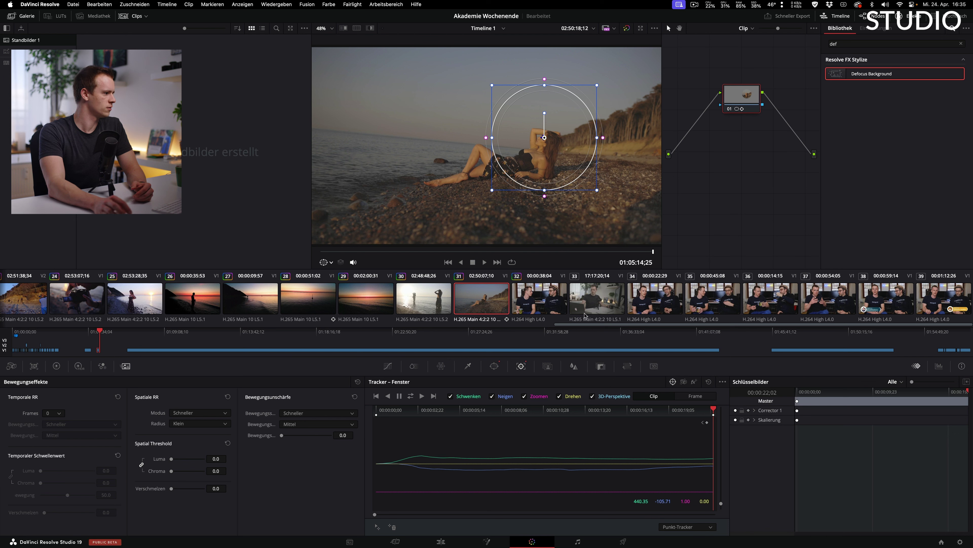
Lower the top point of the custom curve and invert the circle window so the area outside the woman darkens.
click(387, 366)
drag(629, 398, 644, 463)
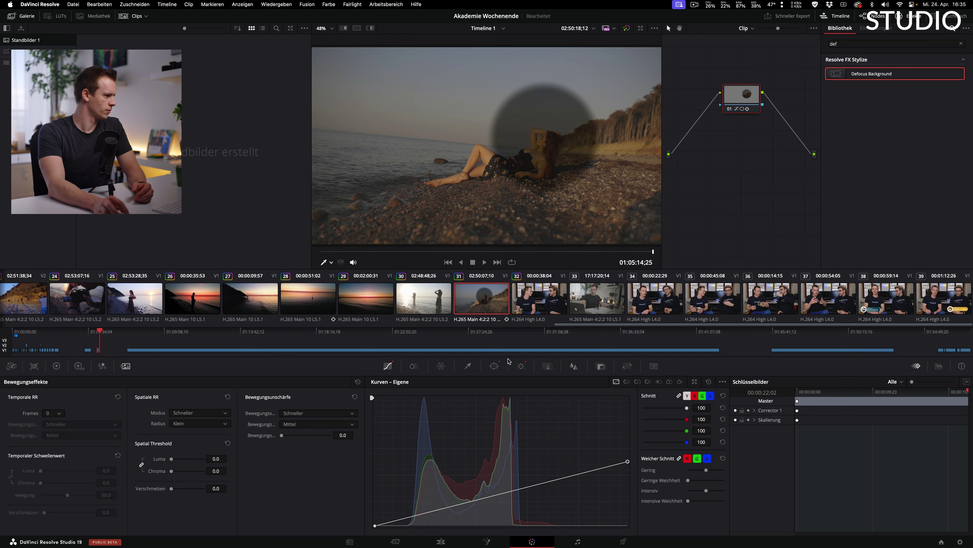
click(494, 368)
click(582, 436)
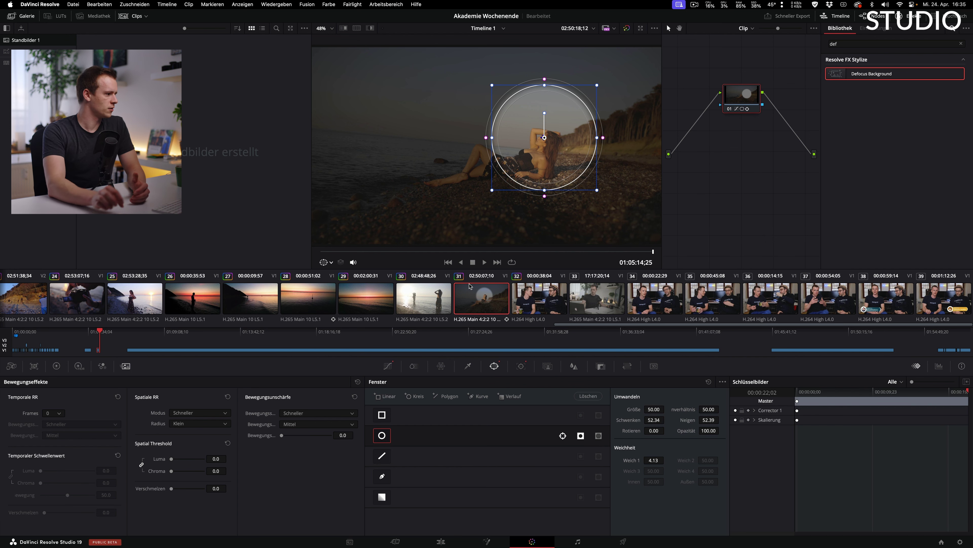
Clear the existing tracking data and return to the clip's first frame.
click(521, 365)
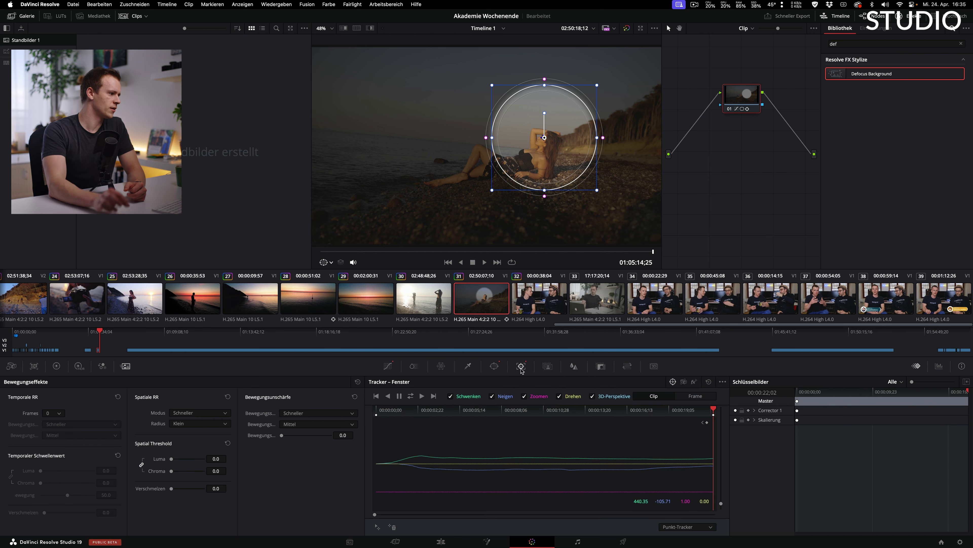
click(709, 382)
key(Up)
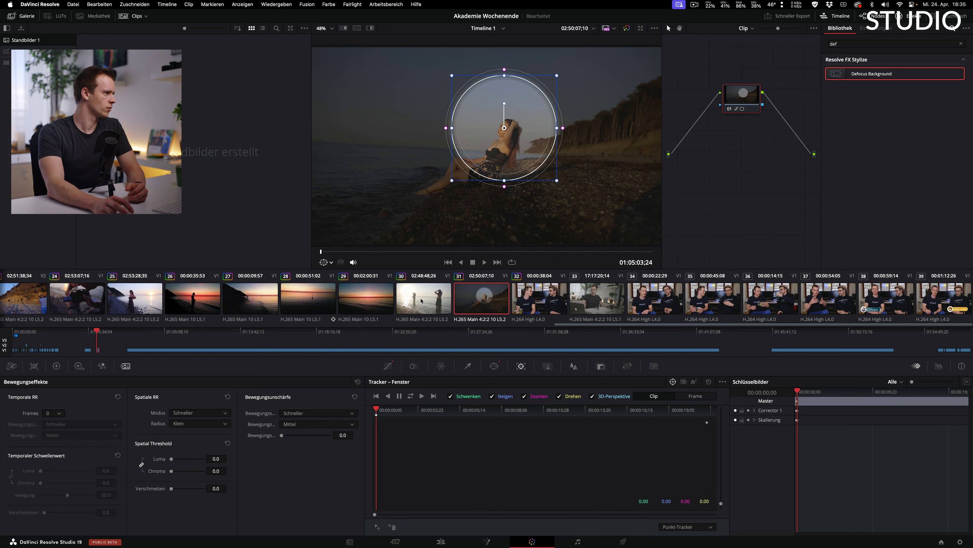
Switch the tracker to IntelliTrack and place a tracking point on the woman.
click(690, 526)
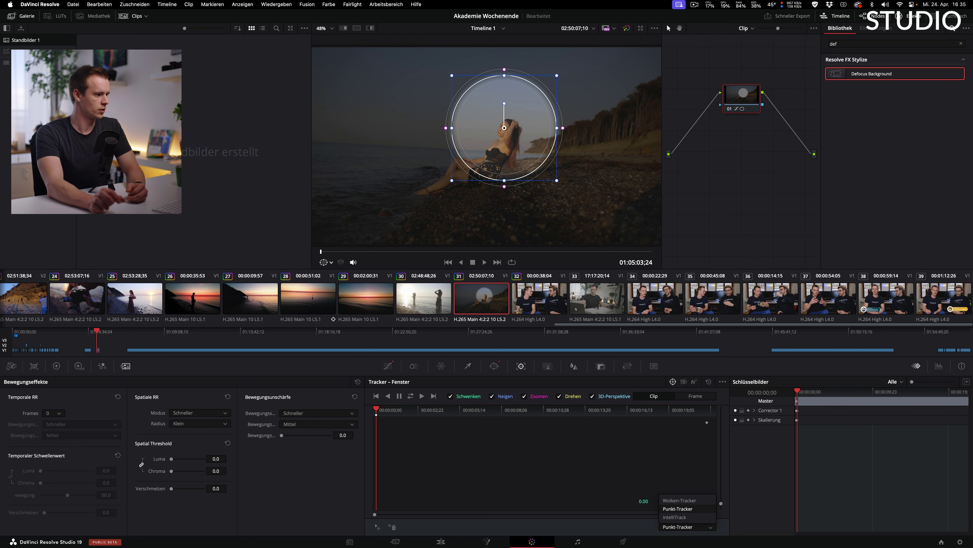
click(684, 518)
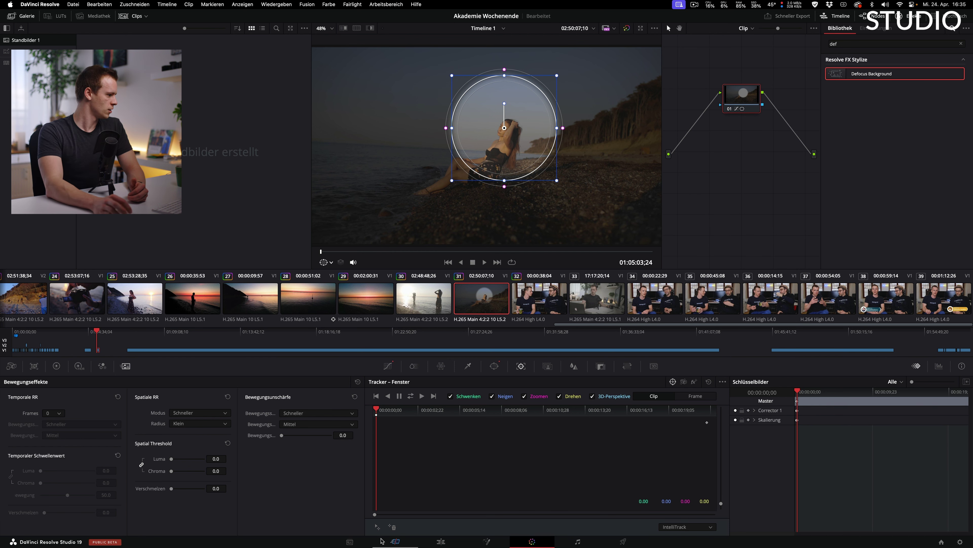
click(378, 528)
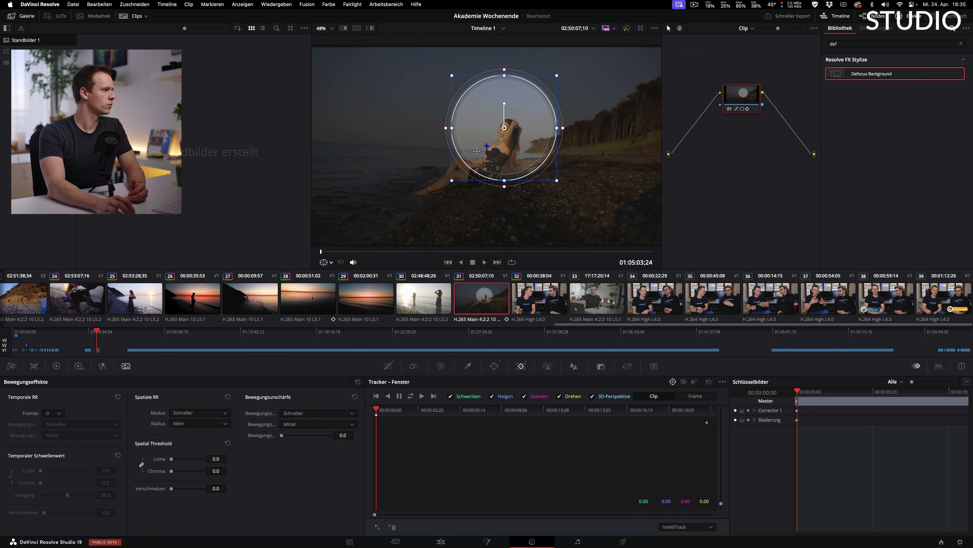
drag(485, 147, 487, 144)
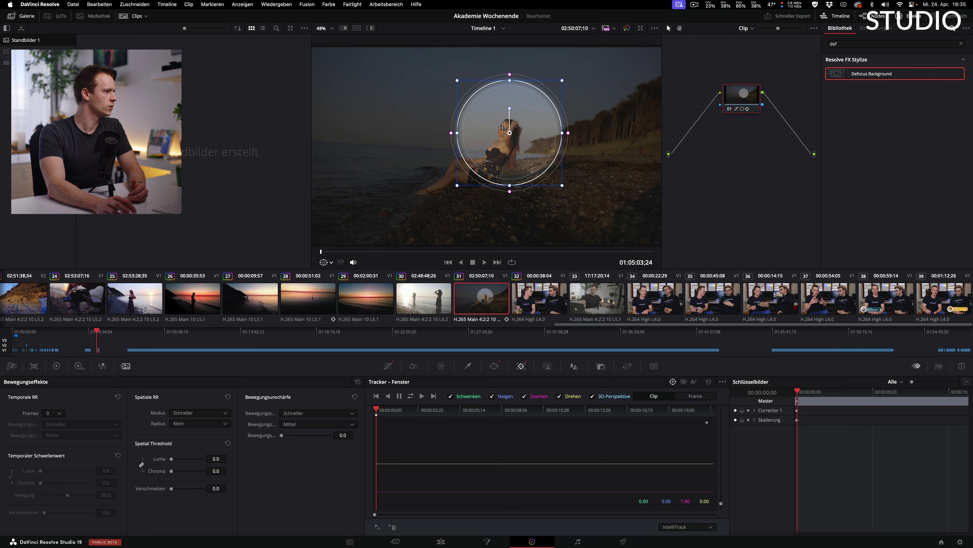
Recentre the circle window over the woman, then track forward and stop partway through.
drag(512, 134, 503, 130)
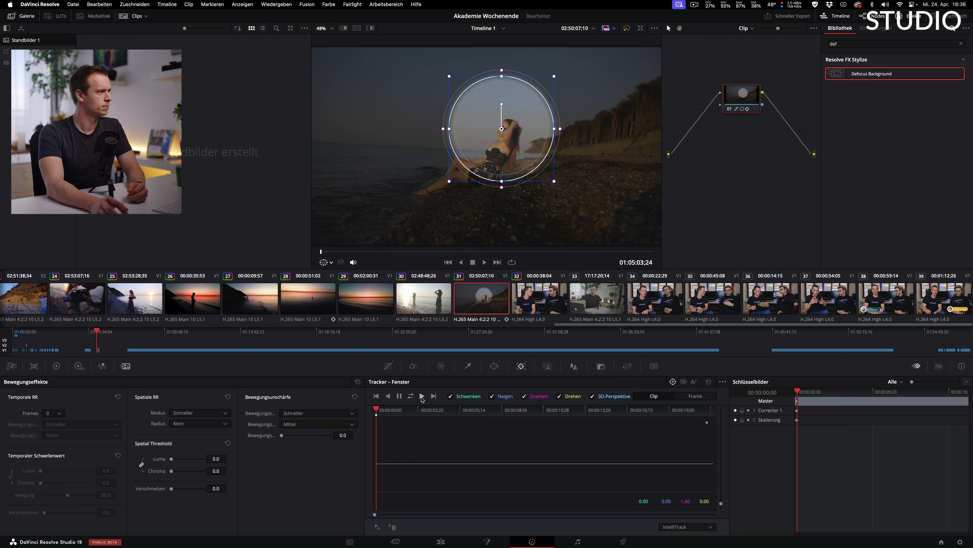
click(425, 394)
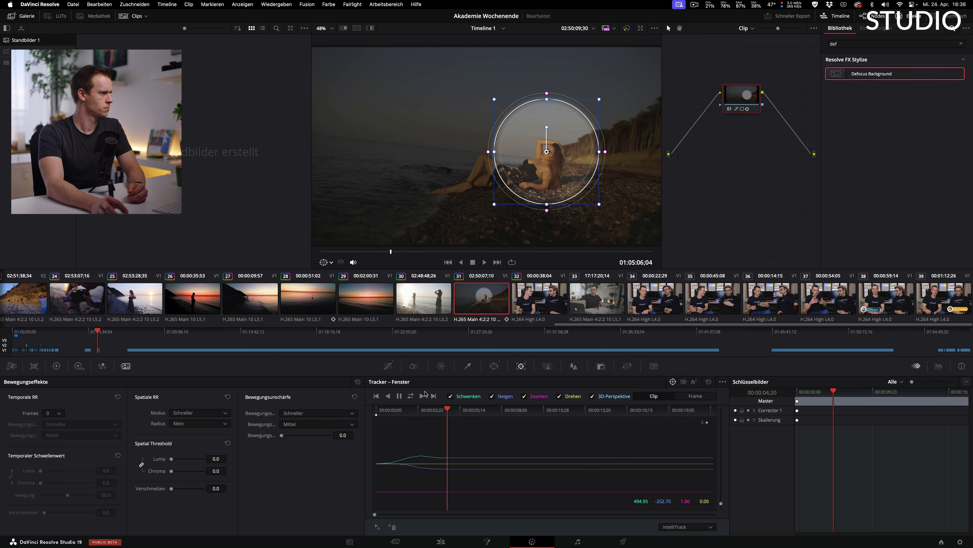
click(425, 394)
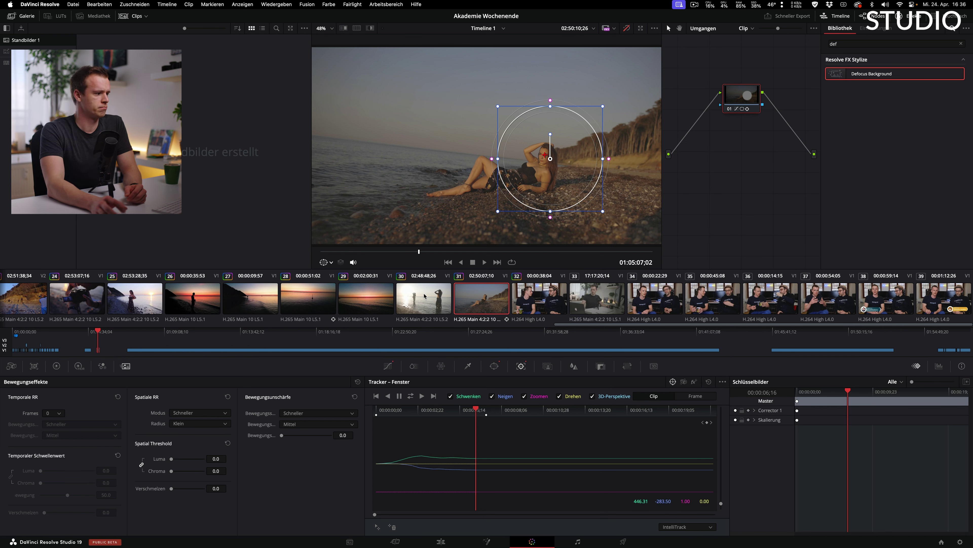
On the sunset sea clip, position the window over the boat and track it forward with IntelliTrack.
click(325, 302)
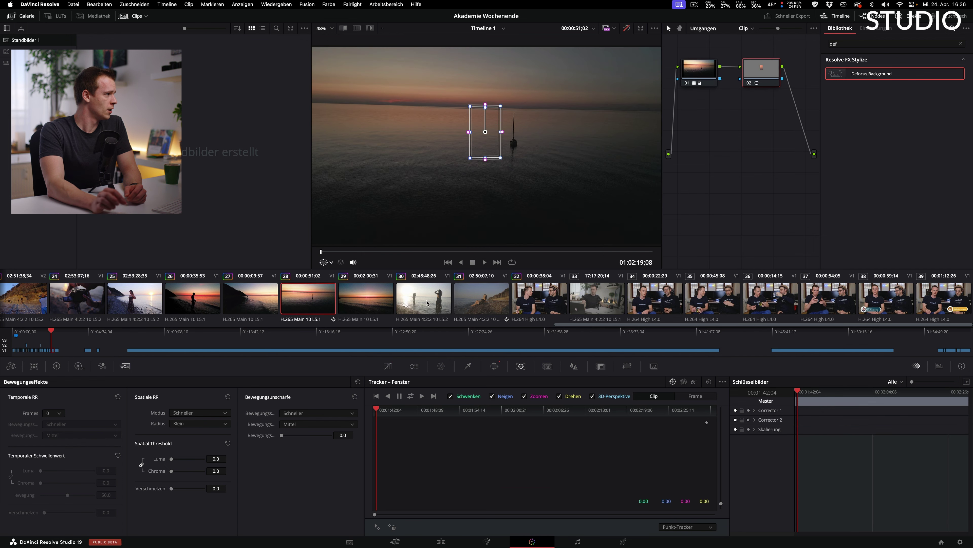
drag(513, 141, 516, 143)
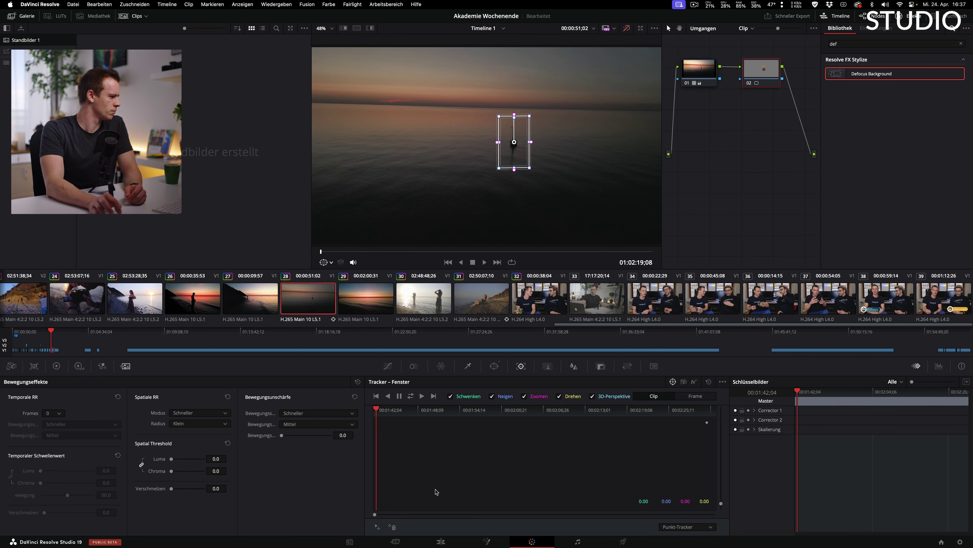
click(686, 527)
click(676, 516)
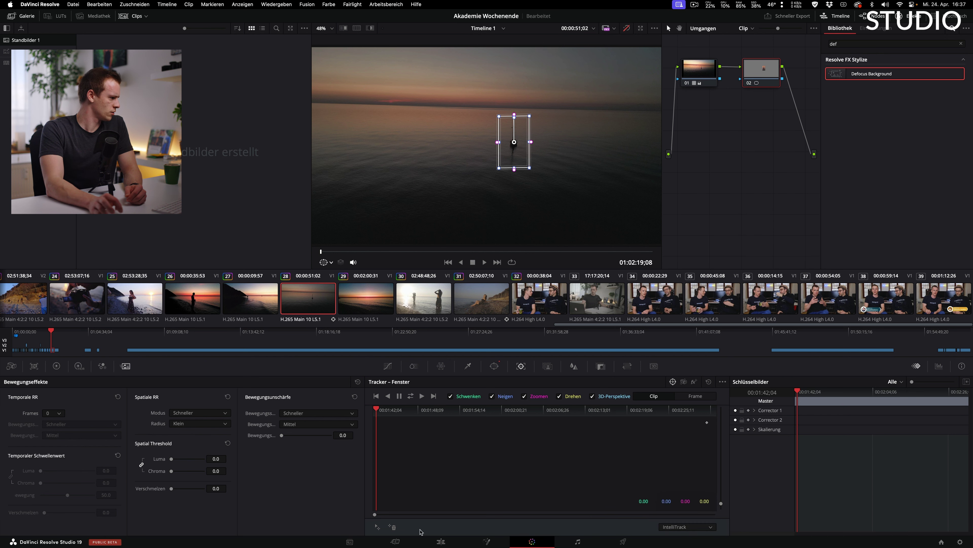
click(376, 527)
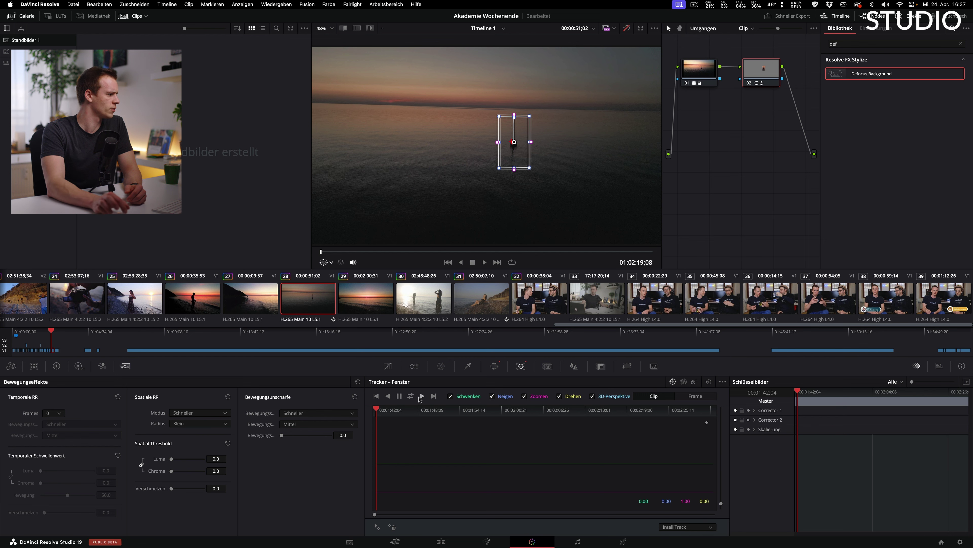
click(421, 396)
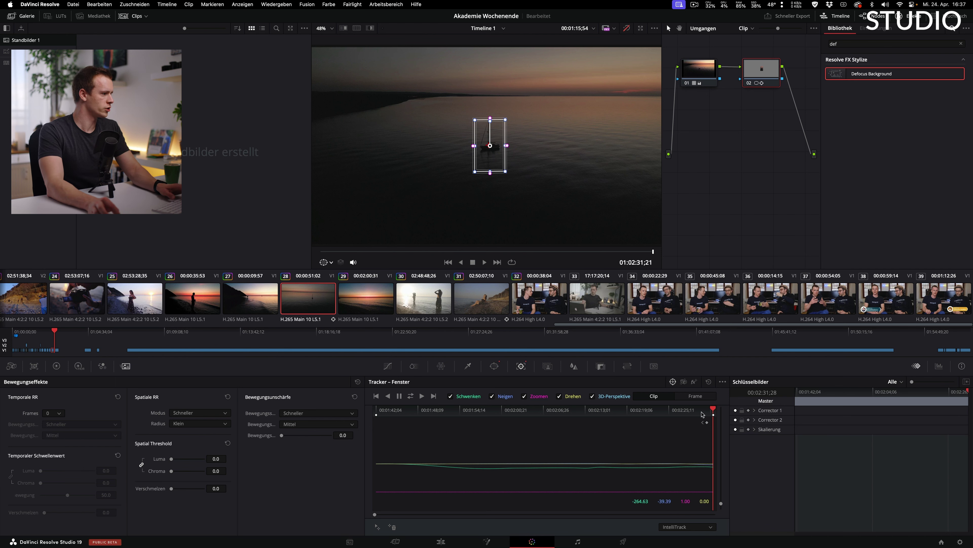
Review the track by checking a later frame, then playing back from the clip's start.
click(667, 414)
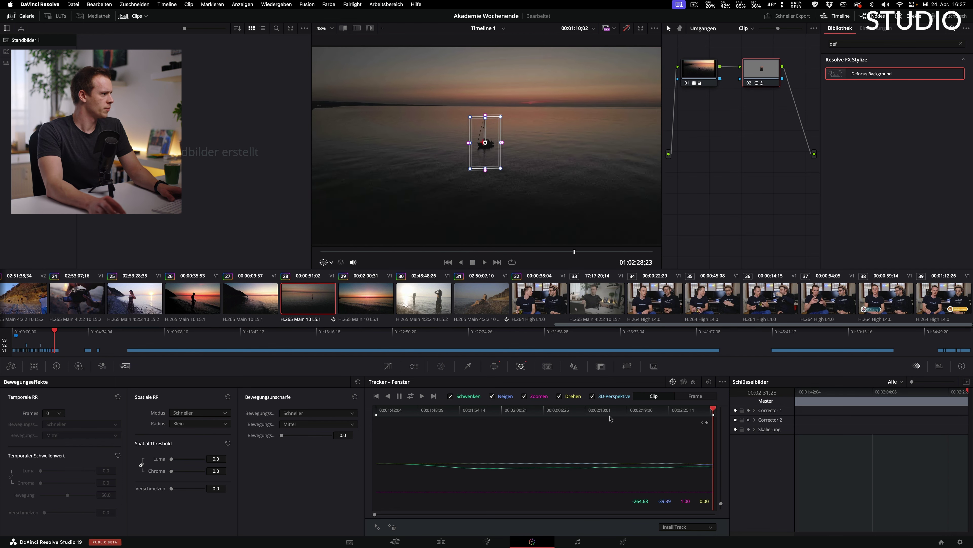
click(378, 430)
key(space)
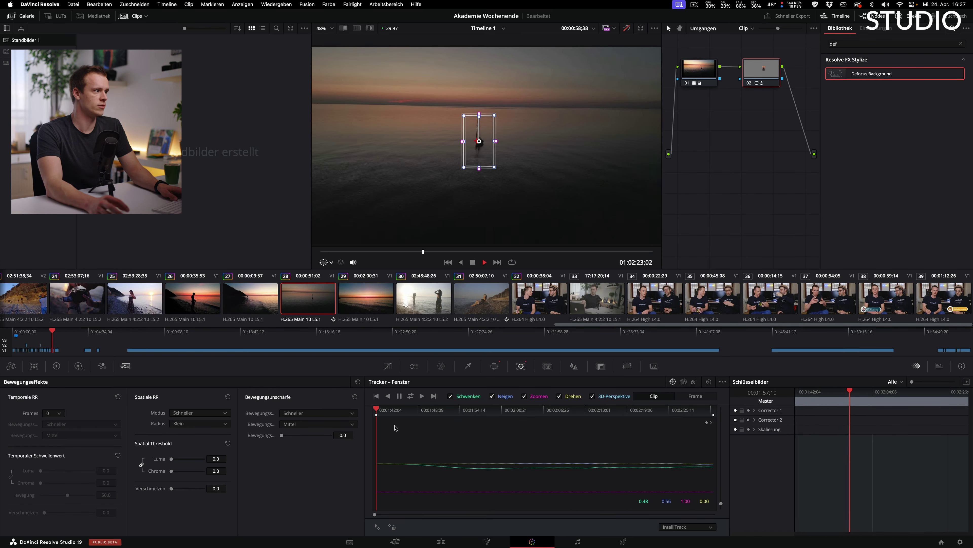
key(space)
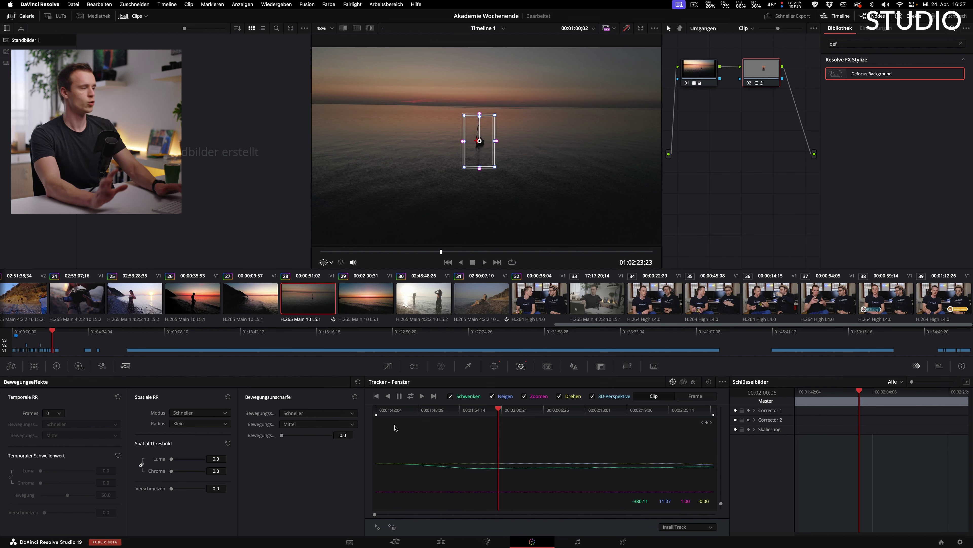
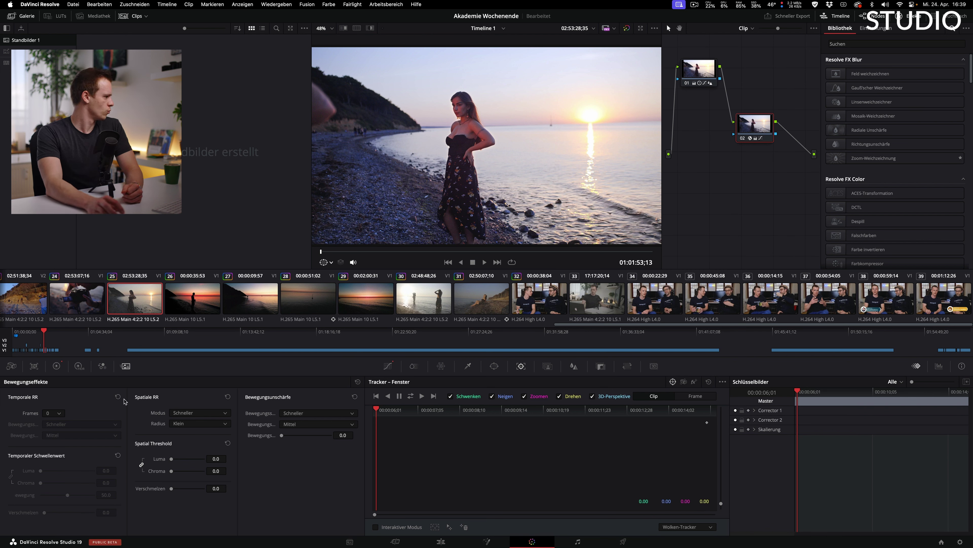
Switch spatial noise reduction to UltraNR and auto-analyse it to Luma 16.3, Chroma 13.9.
click(189, 414)
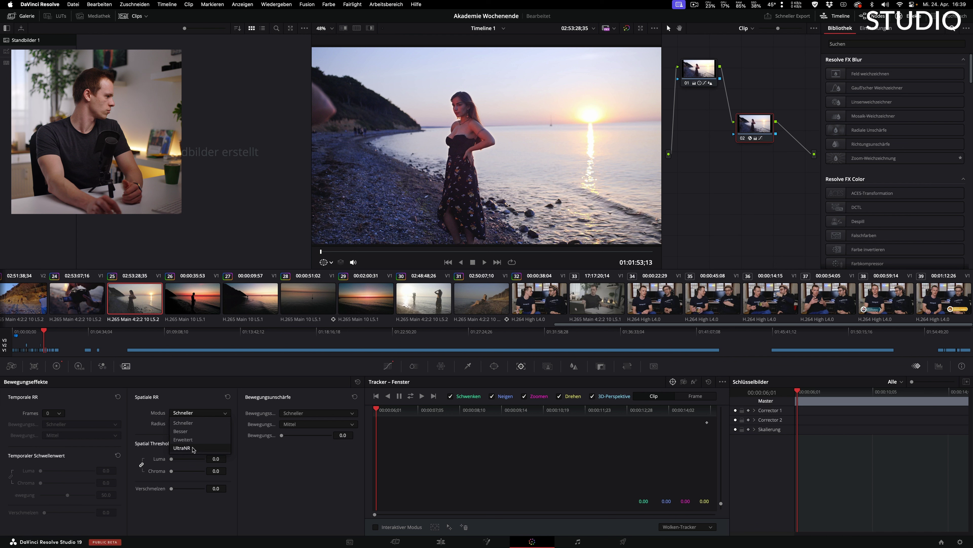
click(182, 447)
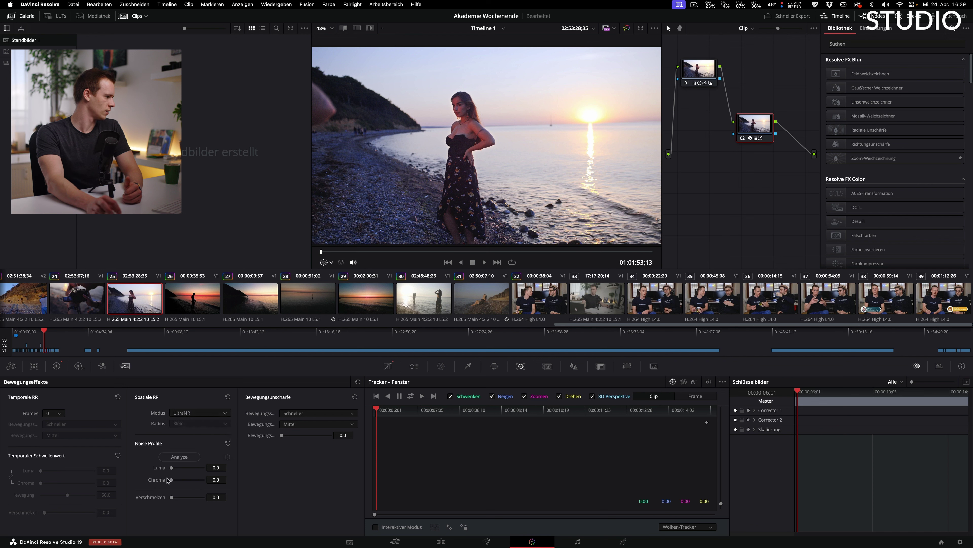
click(176, 459)
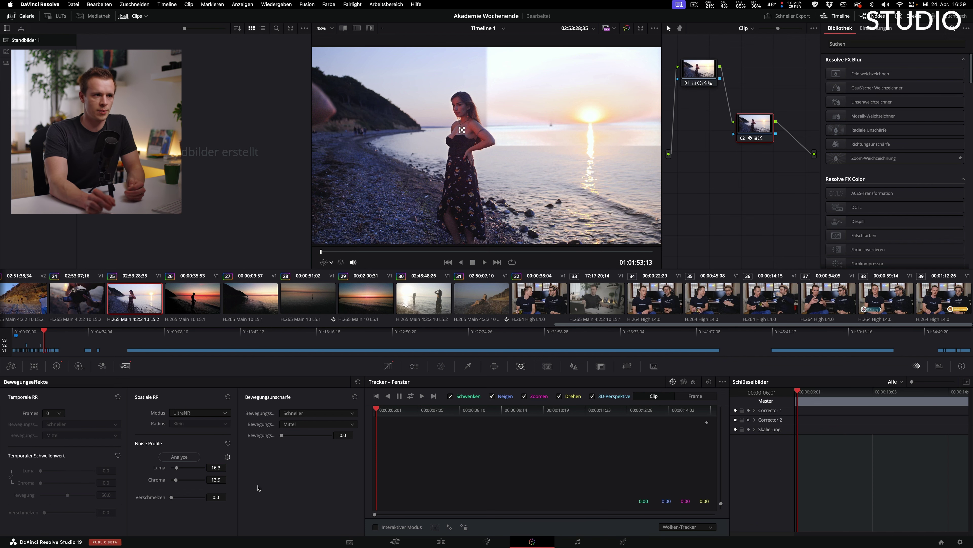
drag(756, 121, 773, 142)
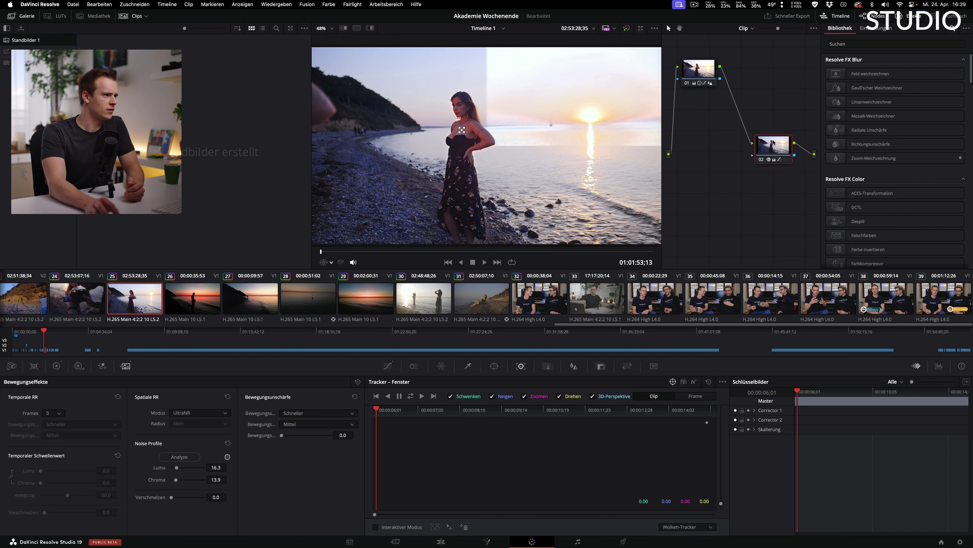
Turn off node 02's Depth Map effect and rearrange nodes 01 and 02 in the node graph.
click(863, 29)
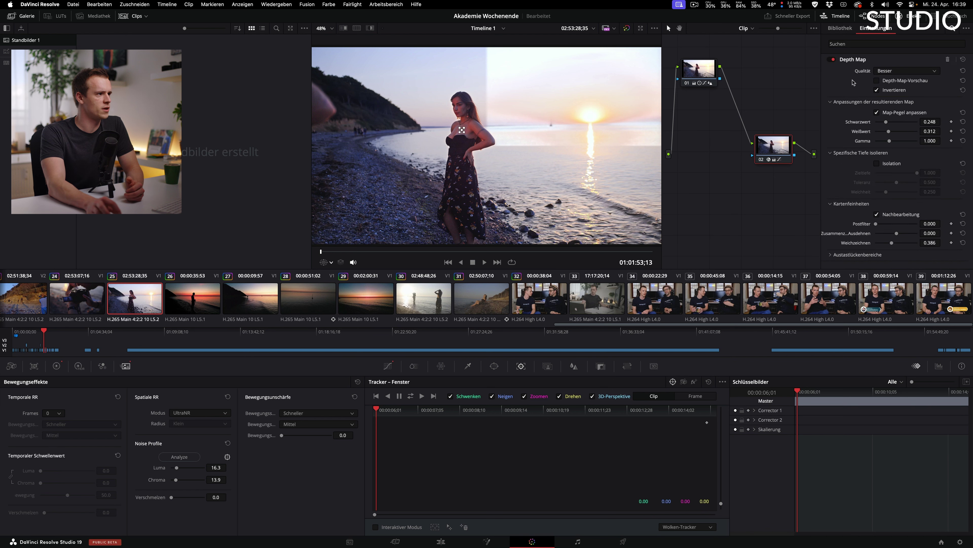
click(833, 60)
drag(778, 145, 776, 102)
click(701, 70)
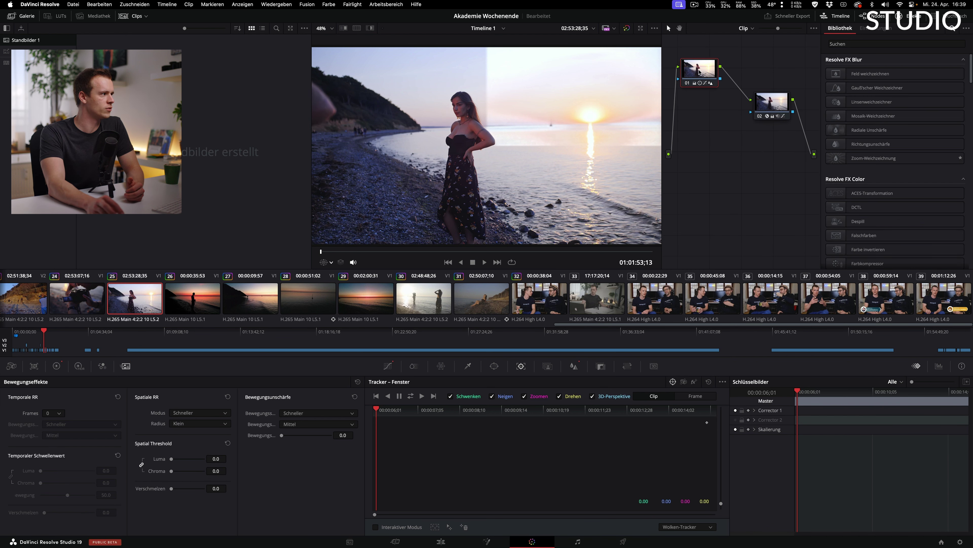
drag(699, 73, 703, 86)
click(772, 102)
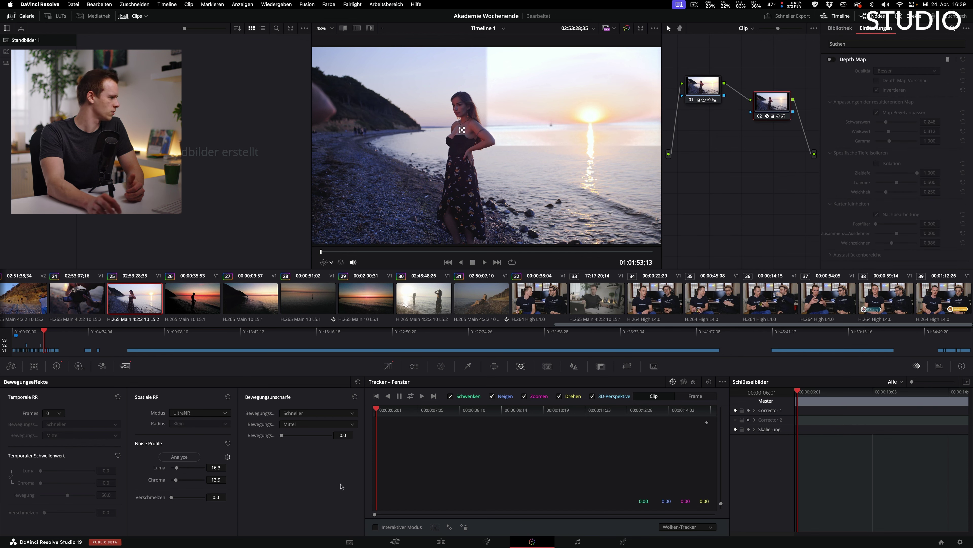
Preview the beach clip full screen in the Cinema Viewer.
key(super+f)
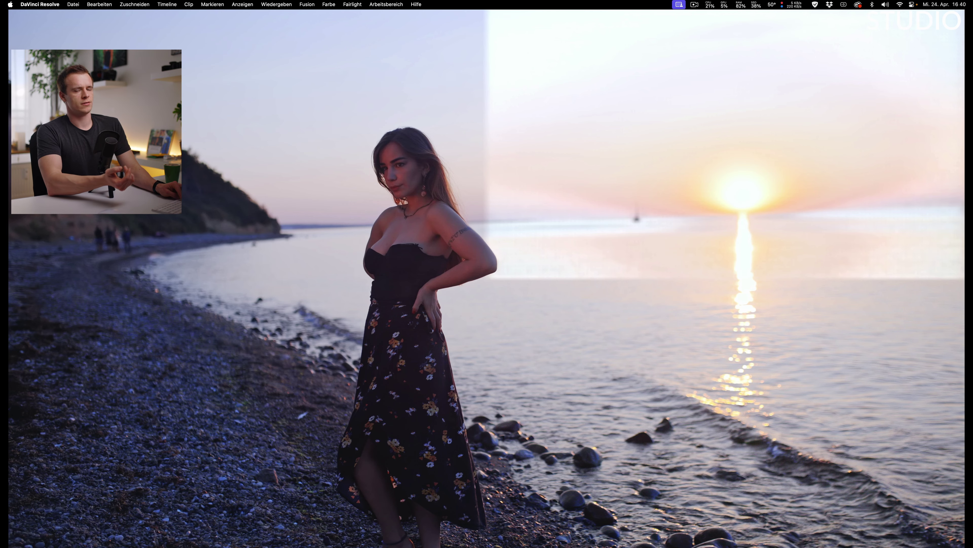
key(super+f)
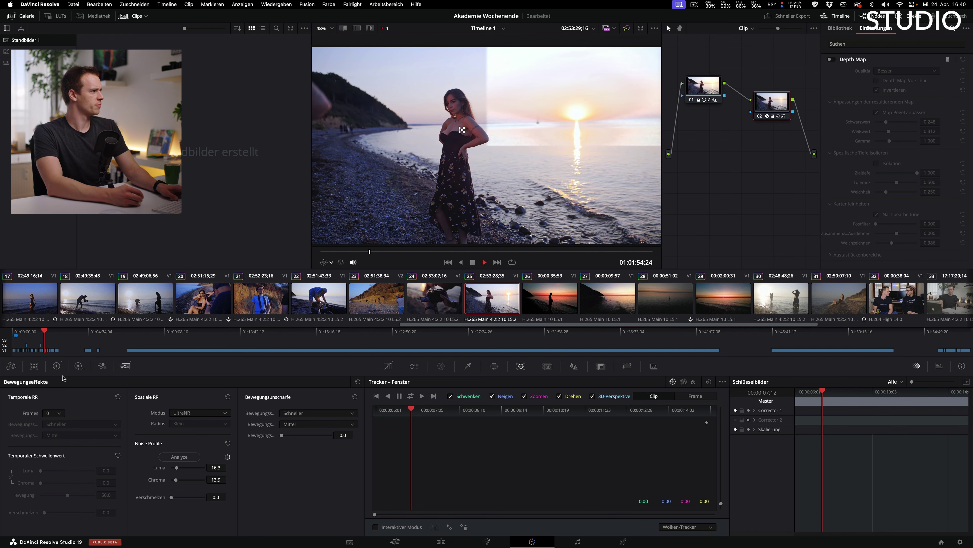
key(super+f)
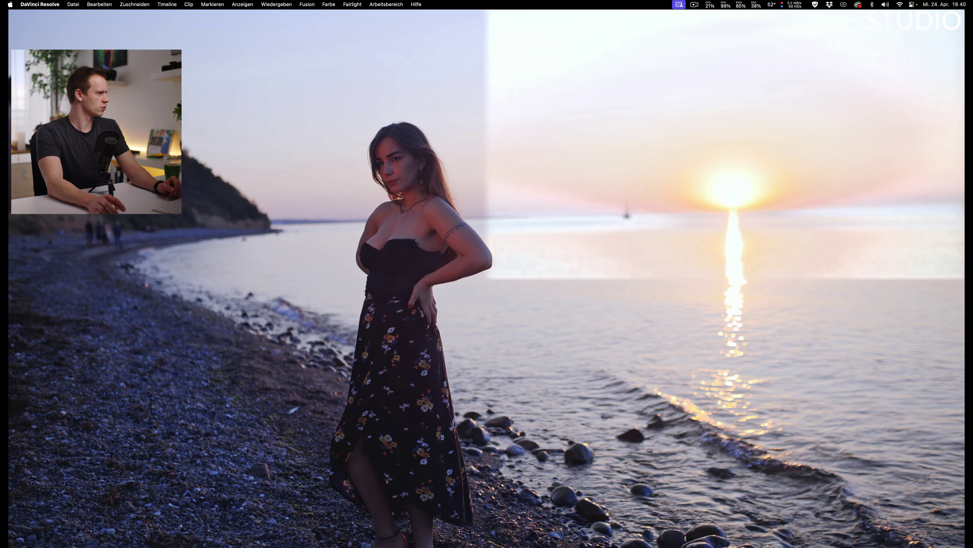
mouse_move(241, 42)
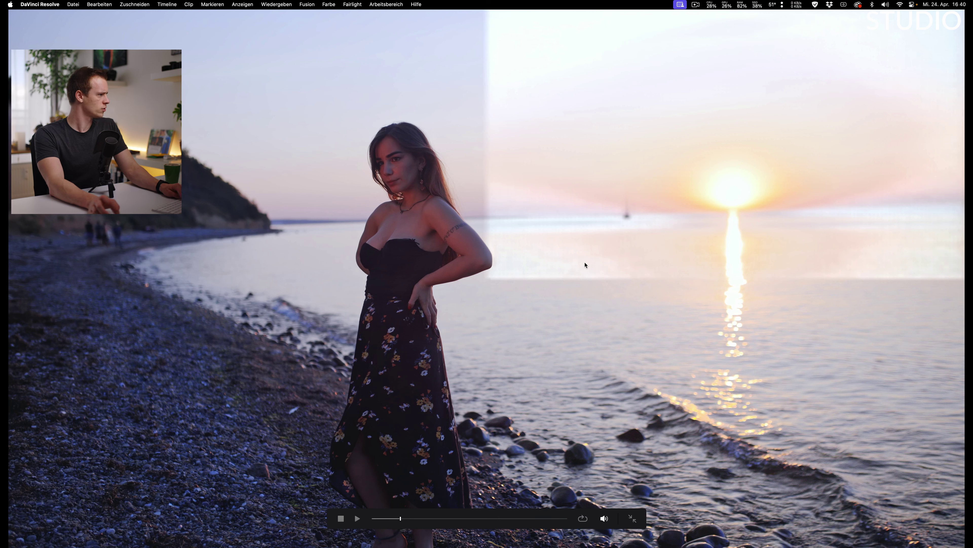
key(Escape)
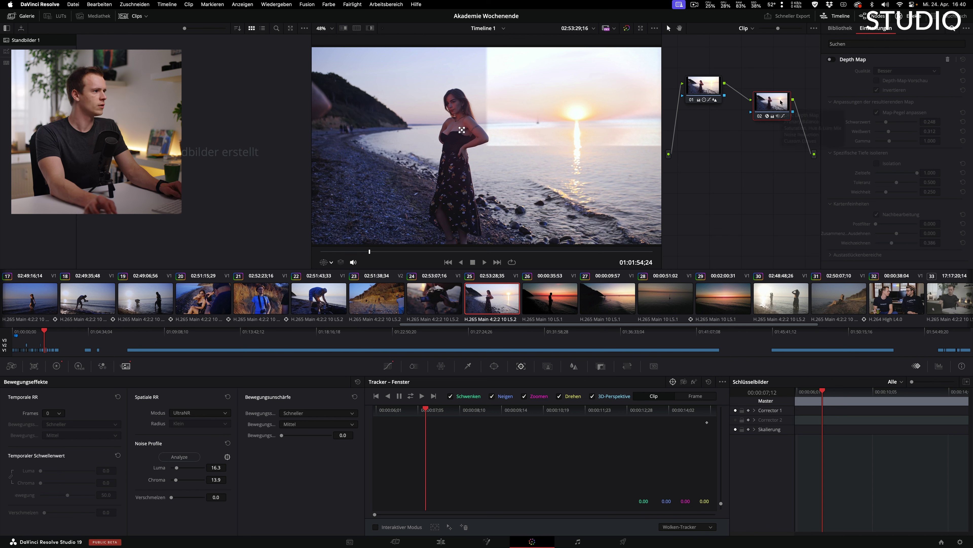
Compare the beach grade full screen with node 02 disabled, then re-enable node 02.
key(ctrl+d)
key(ctrl+d)
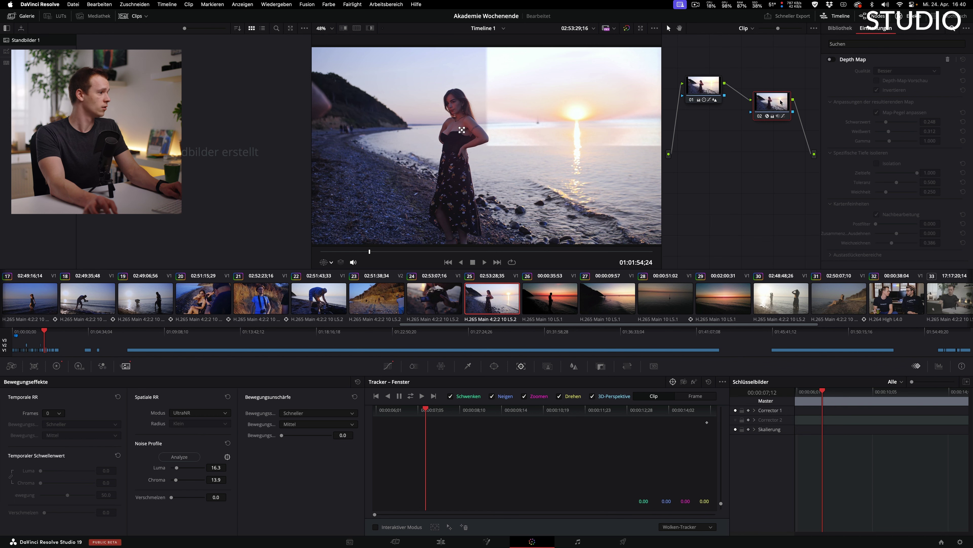
key(ctrl+d)
key(ctrl+f)
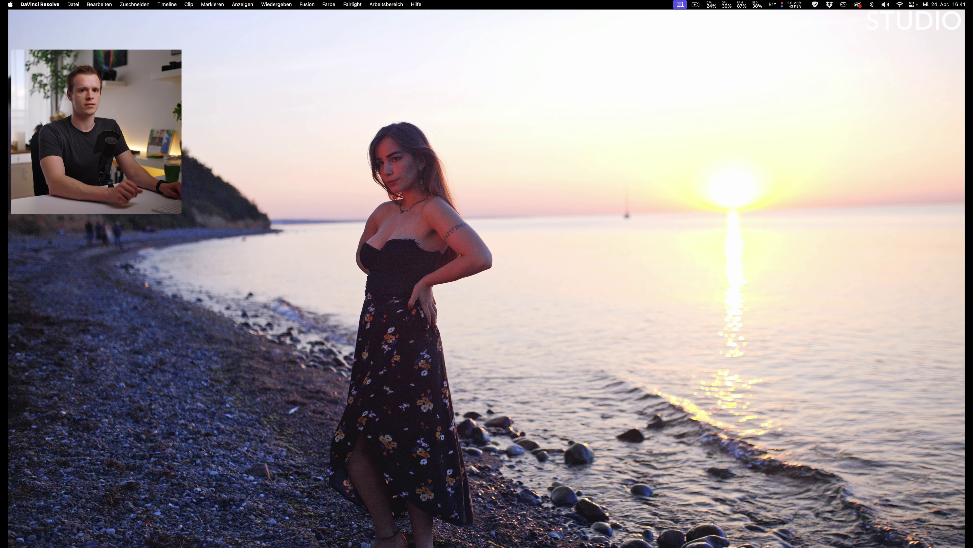
key(ctrl+f)
key(ctrl+f)
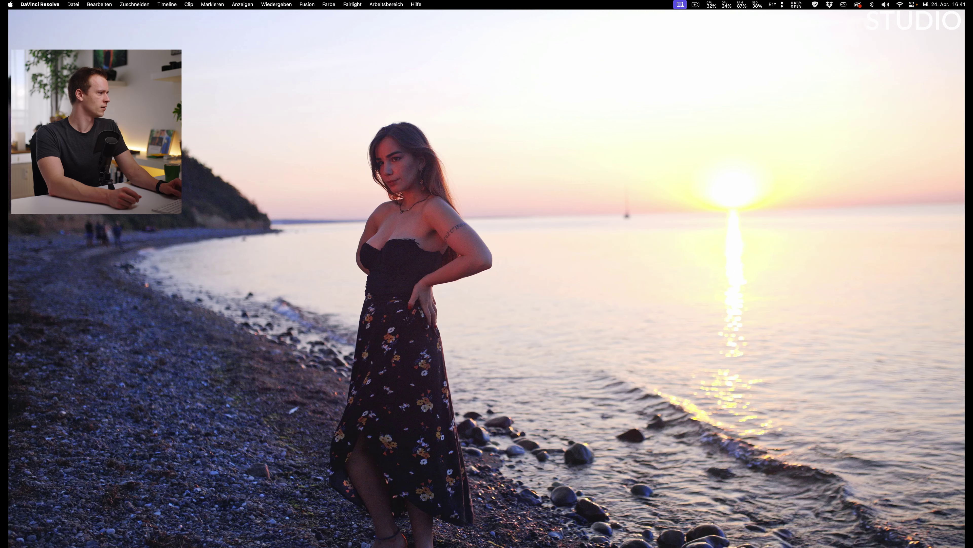
key(ctrl+d)
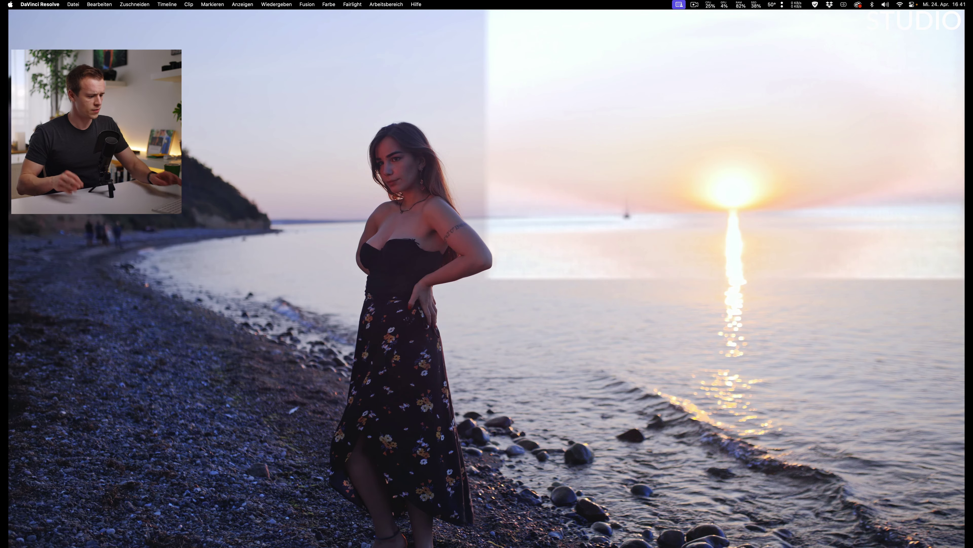
key(ctrl+f)
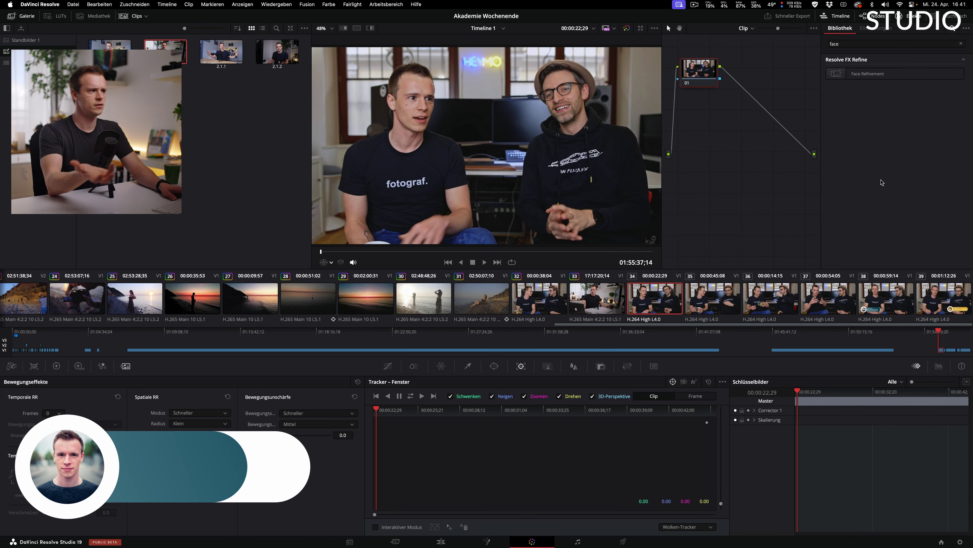
Apply Face Refinement to node 01, detect faces and select the left speaker's face.
drag(868, 74, 696, 73)
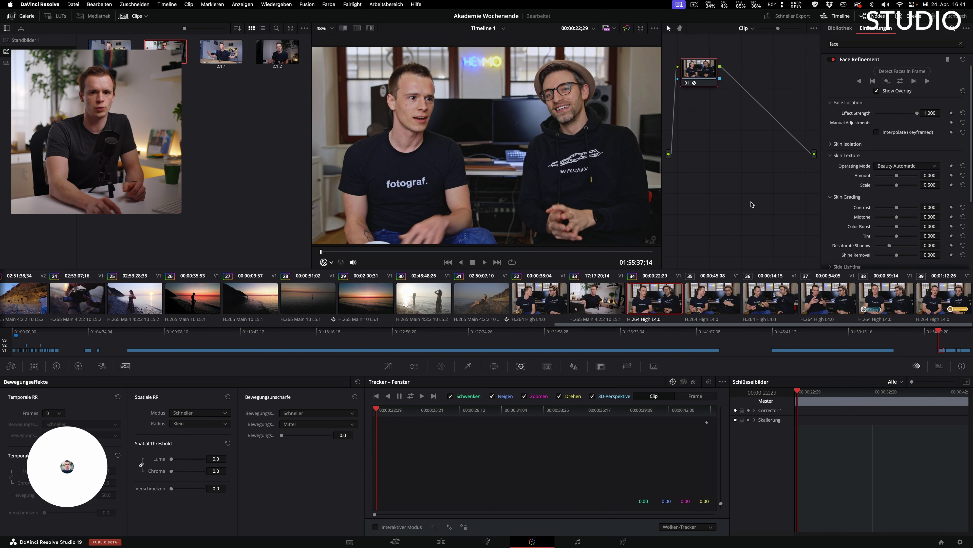
click(896, 72)
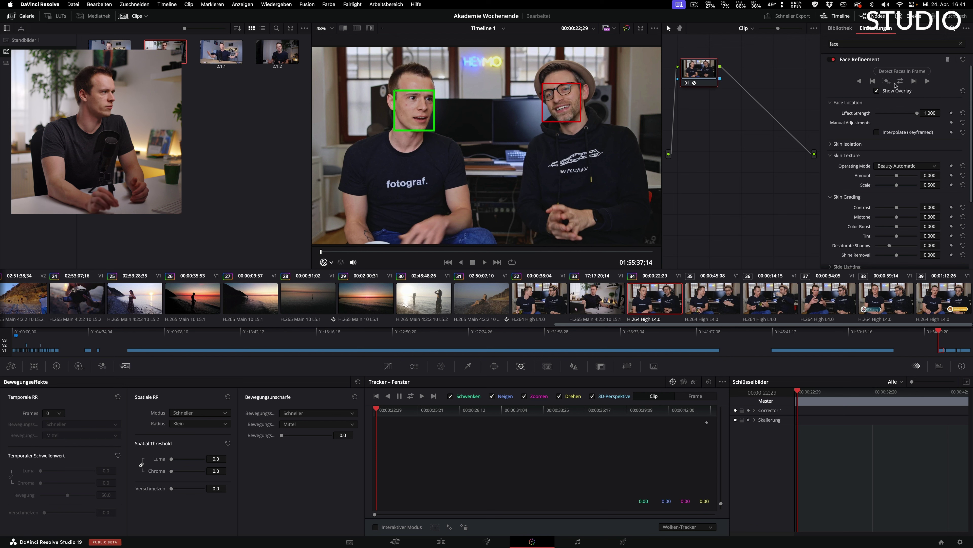
click(552, 101)
click(417, 112)
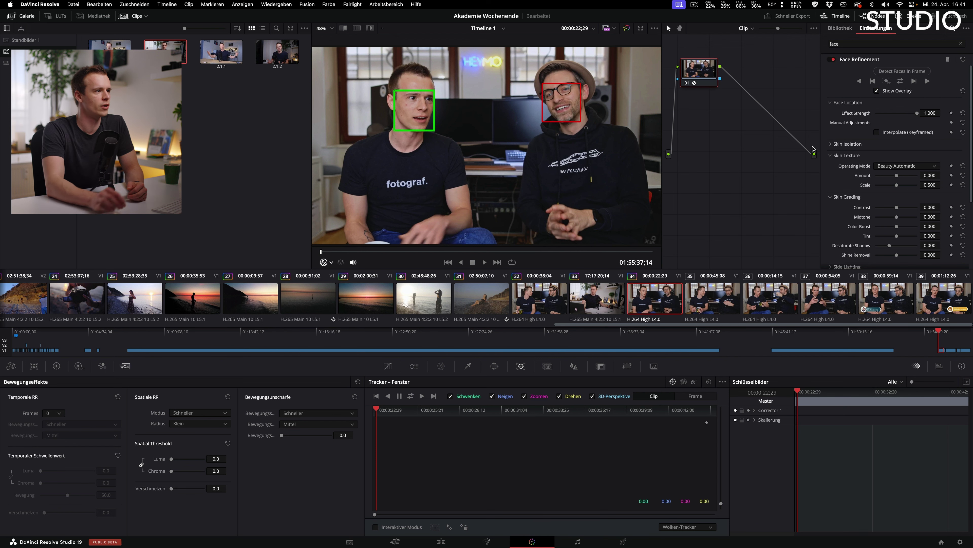
Expand the Cheeks, Lips and Eyeshadow settings in the Face Refinement inspector.
scroll(896, 165, down, 5)
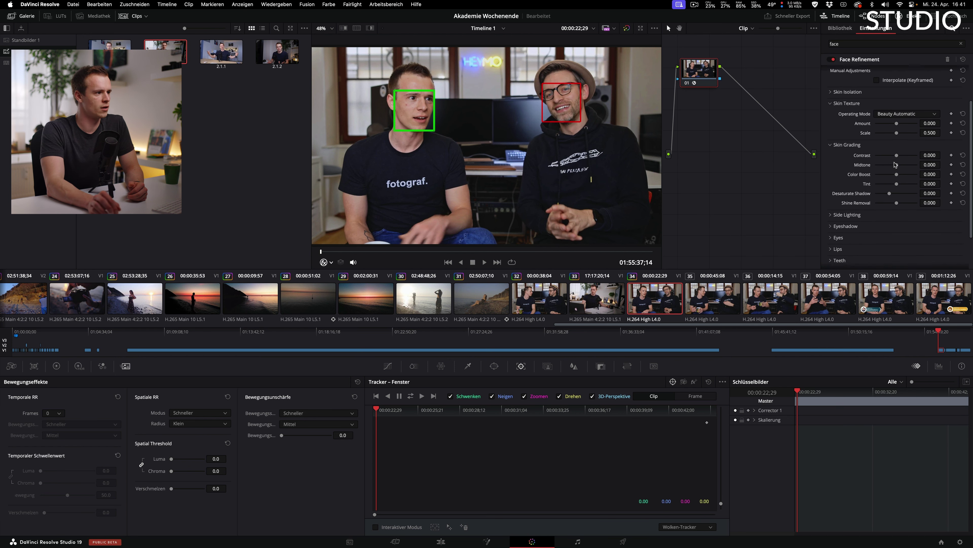
scroll(896, 165, down, 1)
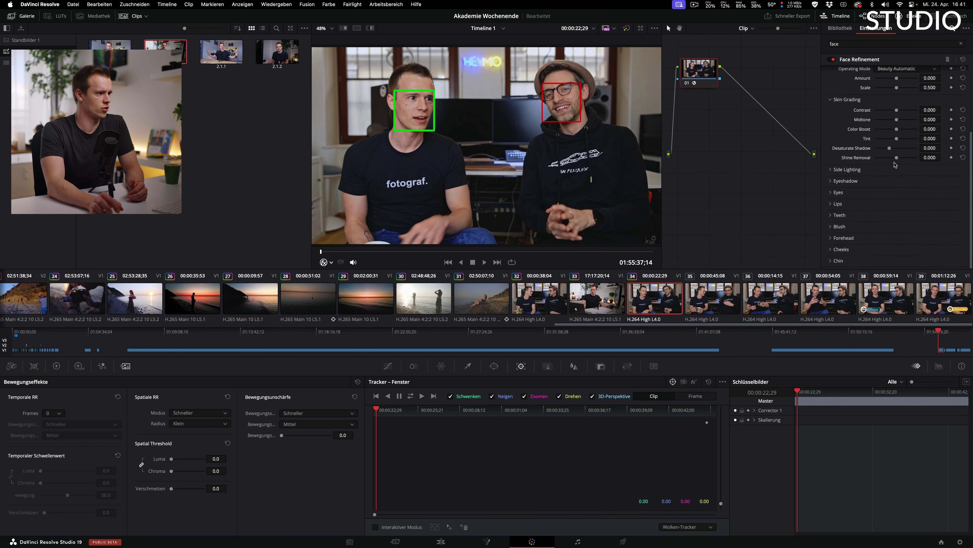
click(841, 249)
scroll(841, 241, down, 1)
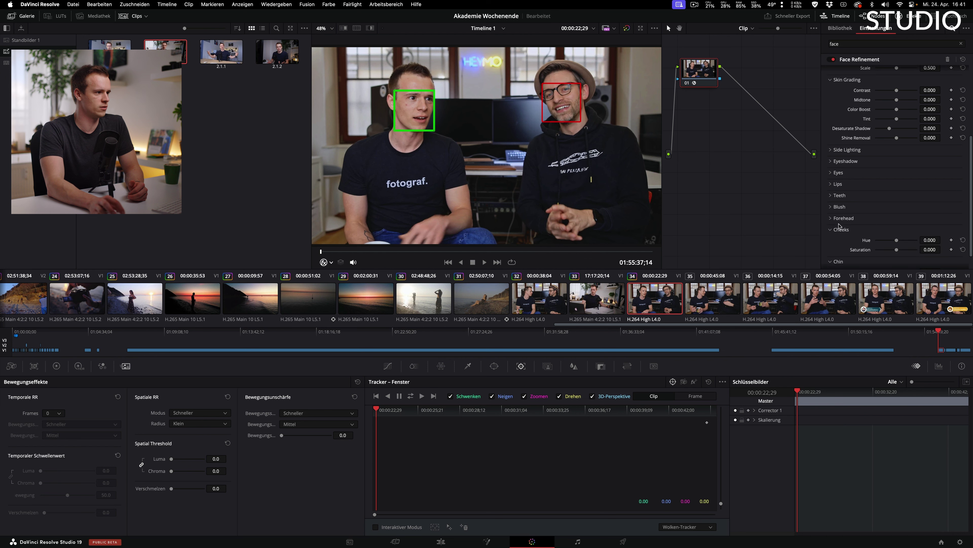
click(838, 184)
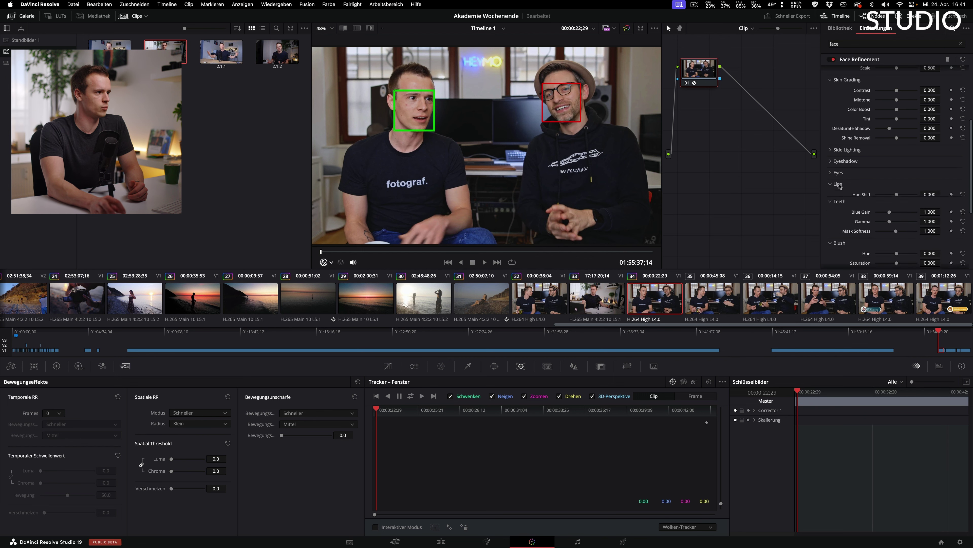
scroll(840, 172, down, 3)
scroll(840, 130, up, 1)
click(840, 130)
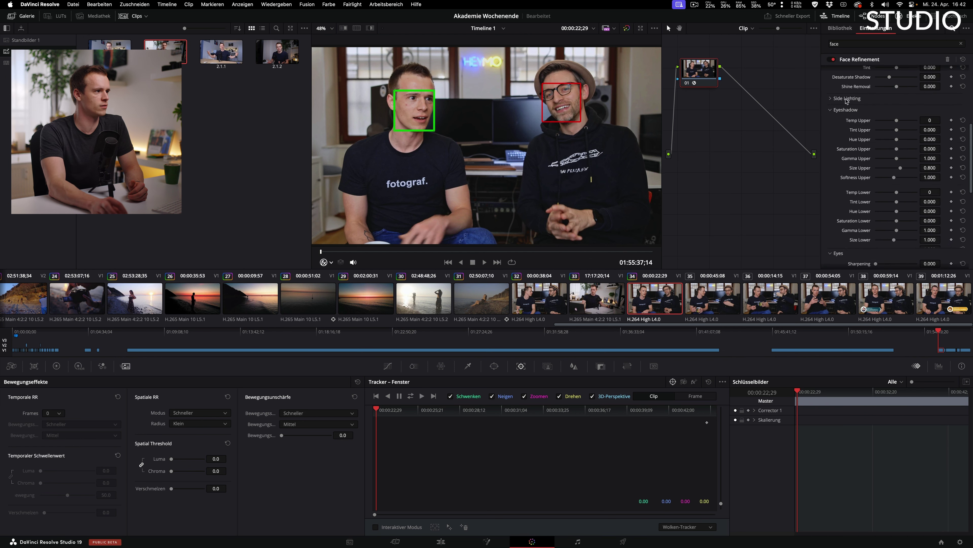
Collapse the Eyeshadow settings and expand Side Lighting.
scroll(839, 126, up, 1)
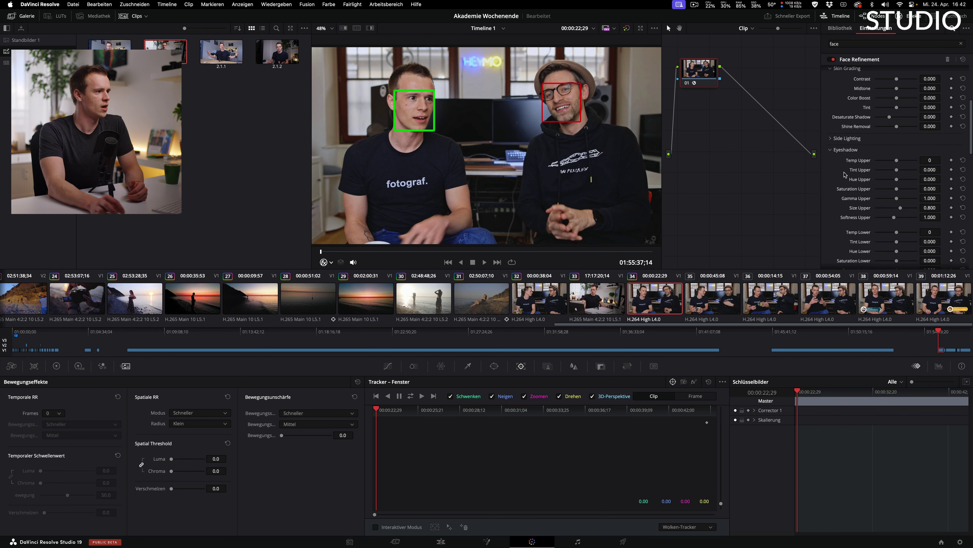
scroll(867, 164, down, 4)
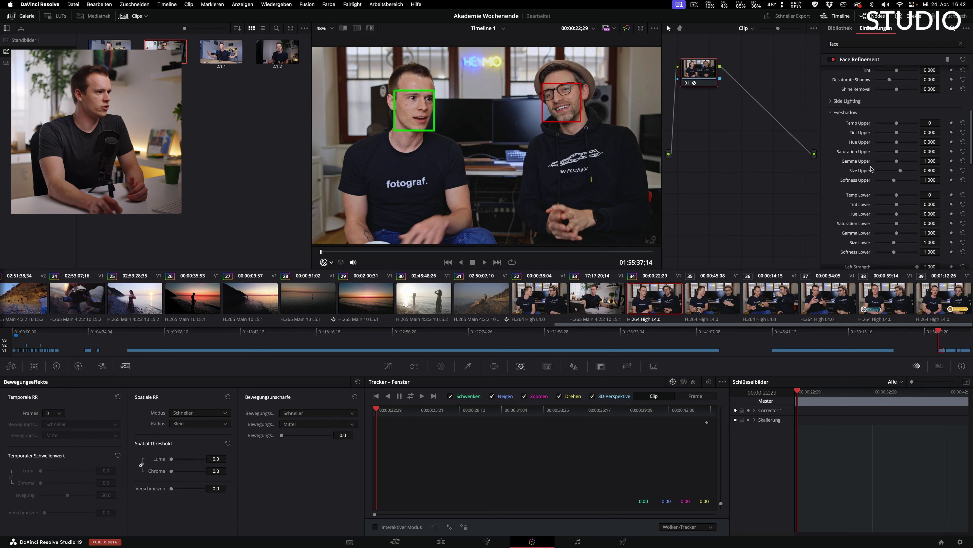
scroll(889, 164, up, 4)
click(846, 158)
click(846, 146)
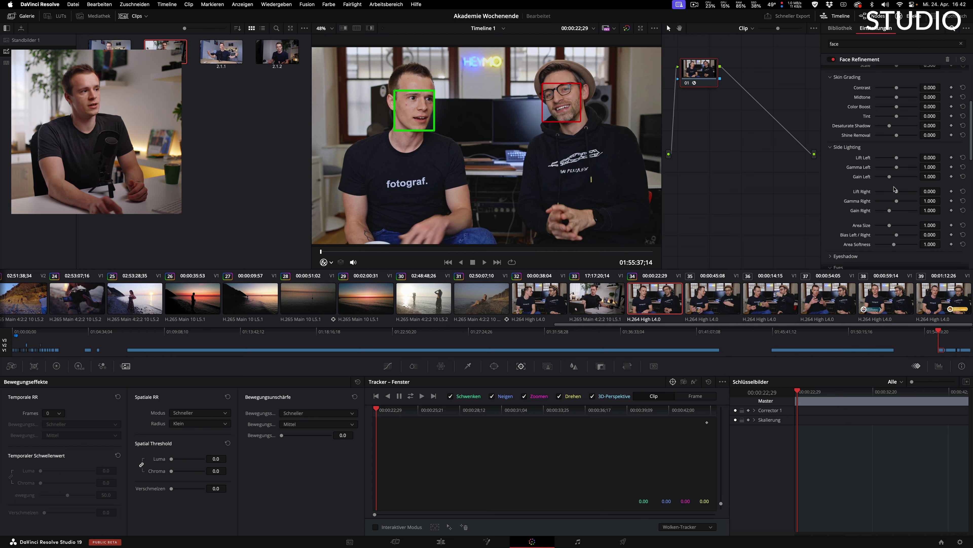
Collapse Skin Texture, Skin Grading and Side Lighting, then track the faces forward.
scroll(895, 189, up, 4)
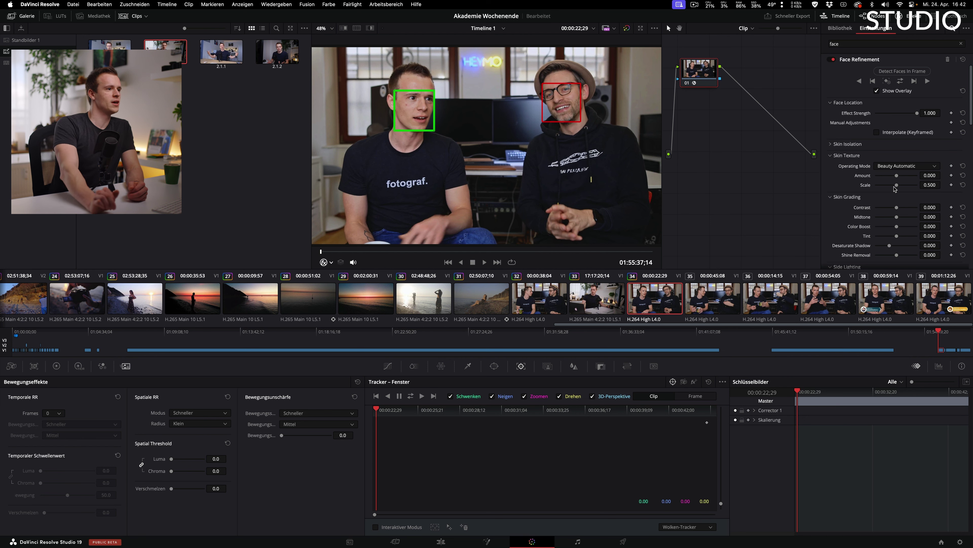
click(830, 156)
click(830, 167)
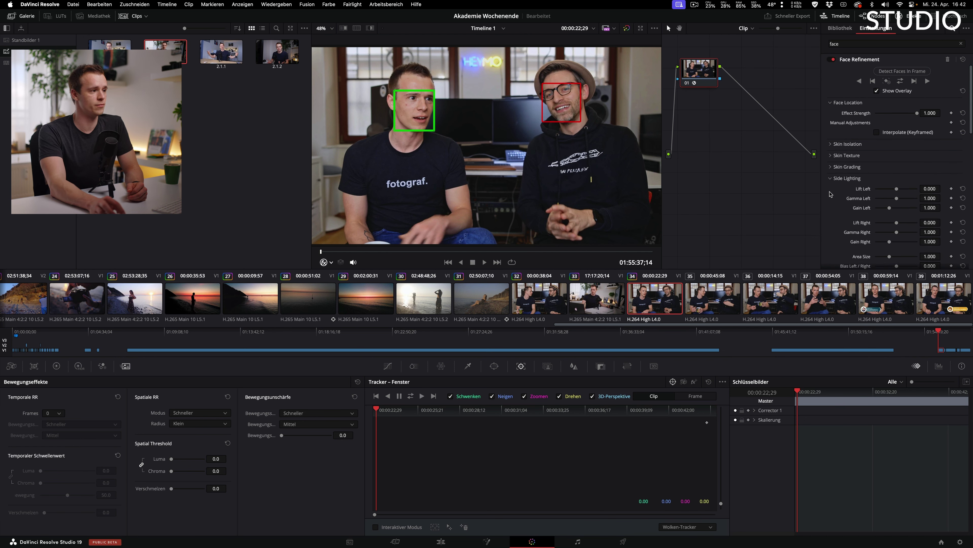
click(830, 178)
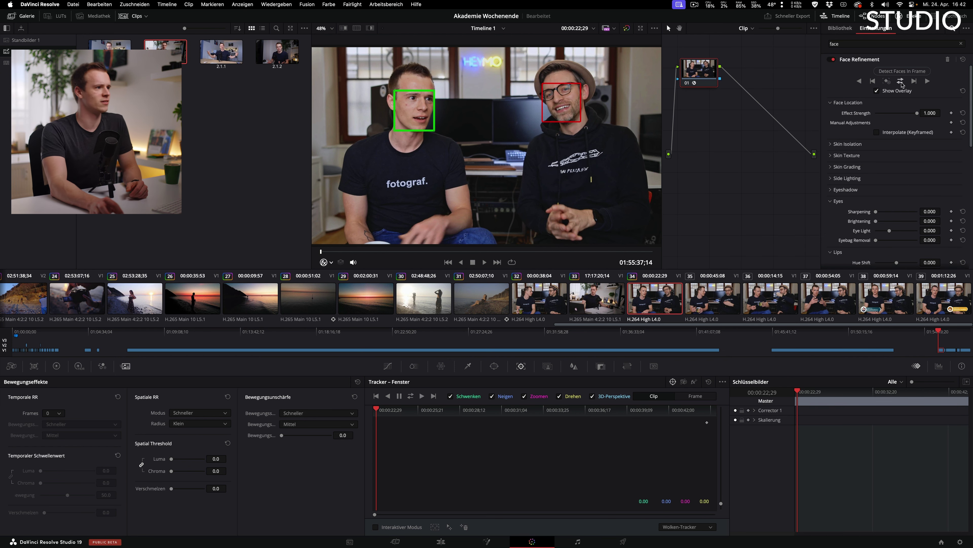
click(927, 81)
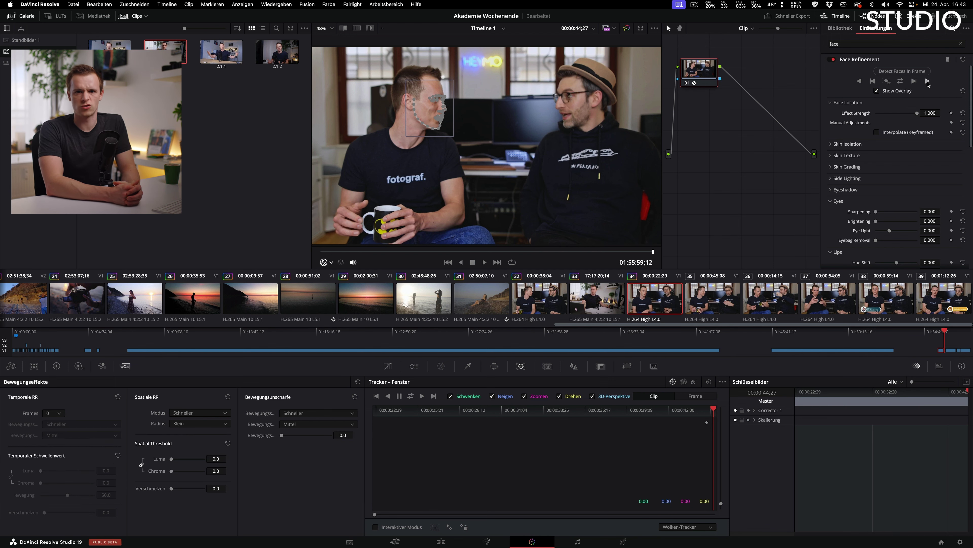
Search the effects Library for 'film'.
click(840, 28)
text(film)
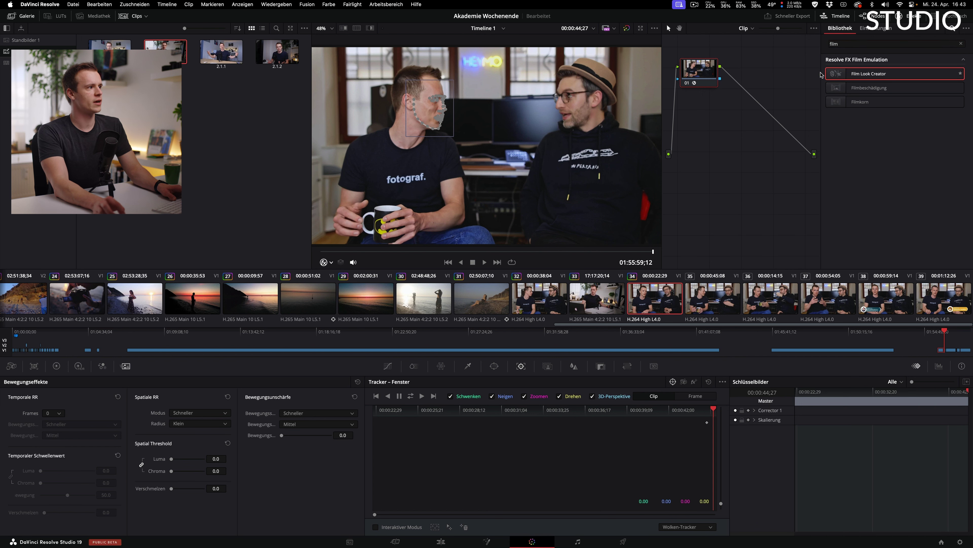
Clear node 01, apply Film Look Creator to it, and centre it between input and output.
right_click(730, 159)
click(741, 163)
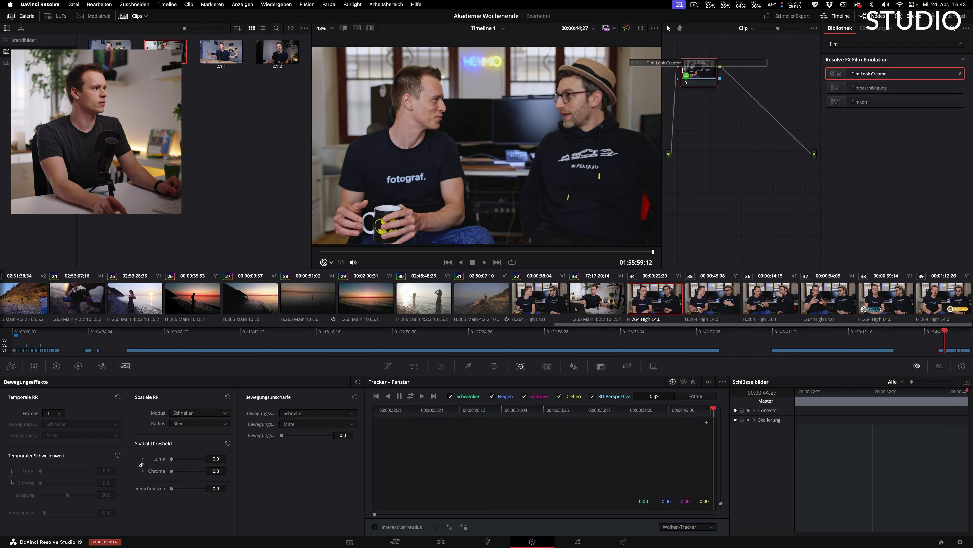
drag(886, 82, 696, 71)
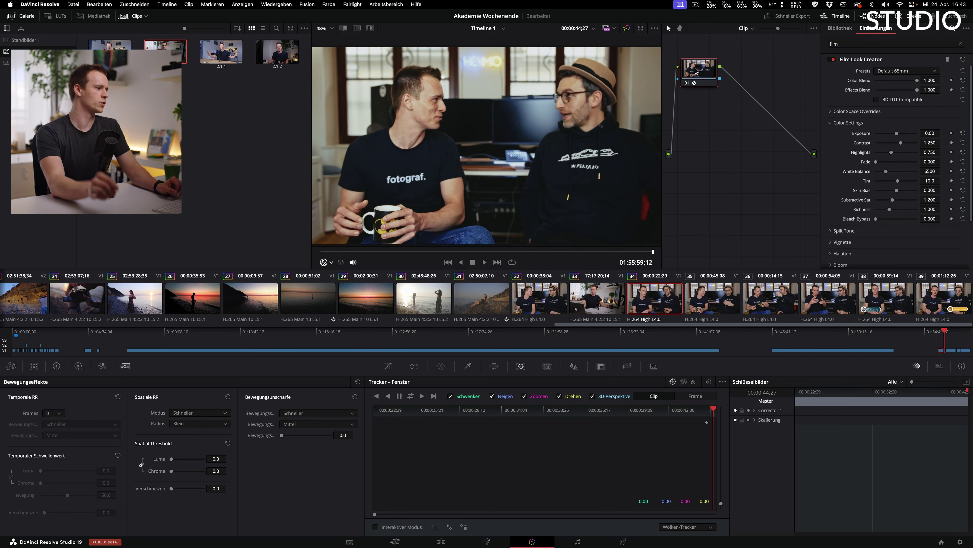
drag(696, 71, 739, 127)
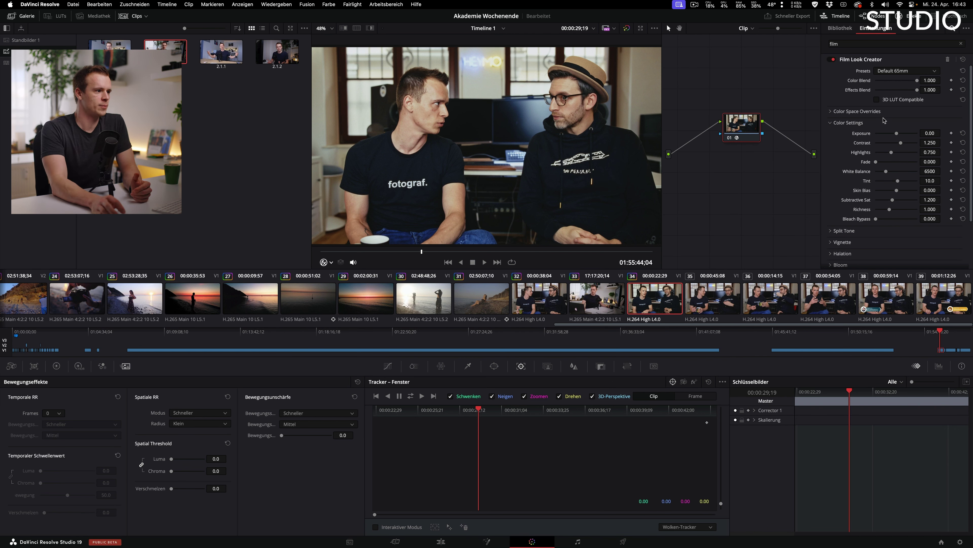
Raise Film Look Creator contrast to 1.495, expand Flicker, and play back to preview.
scroll(852, 226, down, 3)
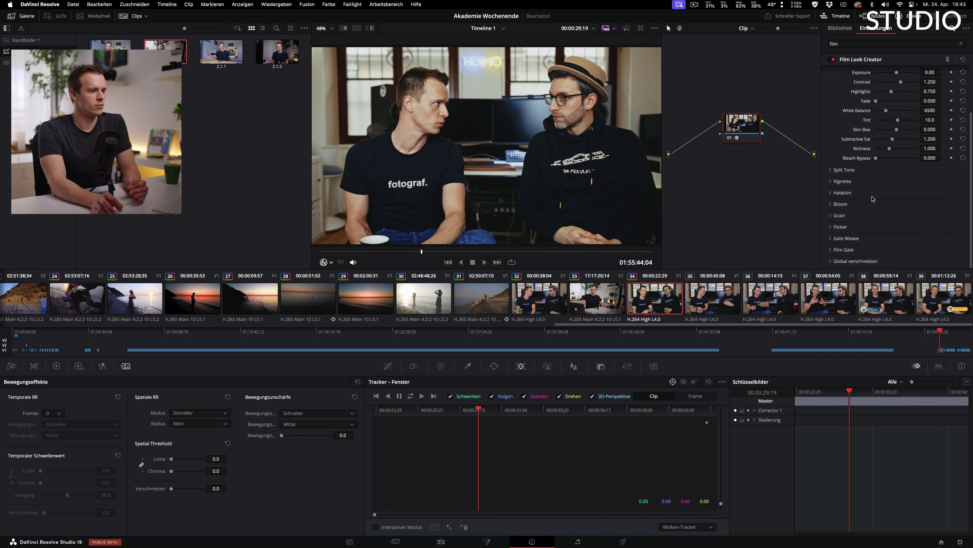
scroll(872, 198, up, 3)
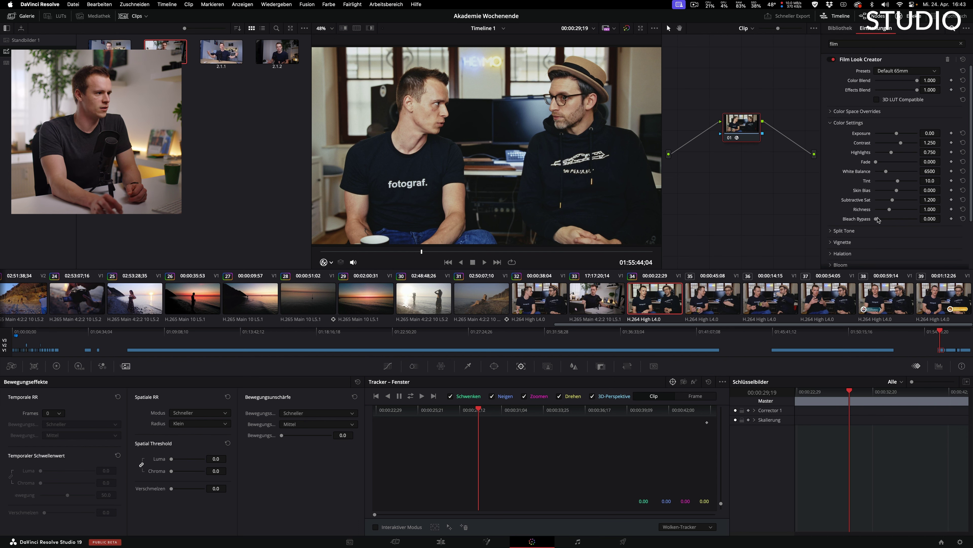
drag(901, 144, 907, 146)
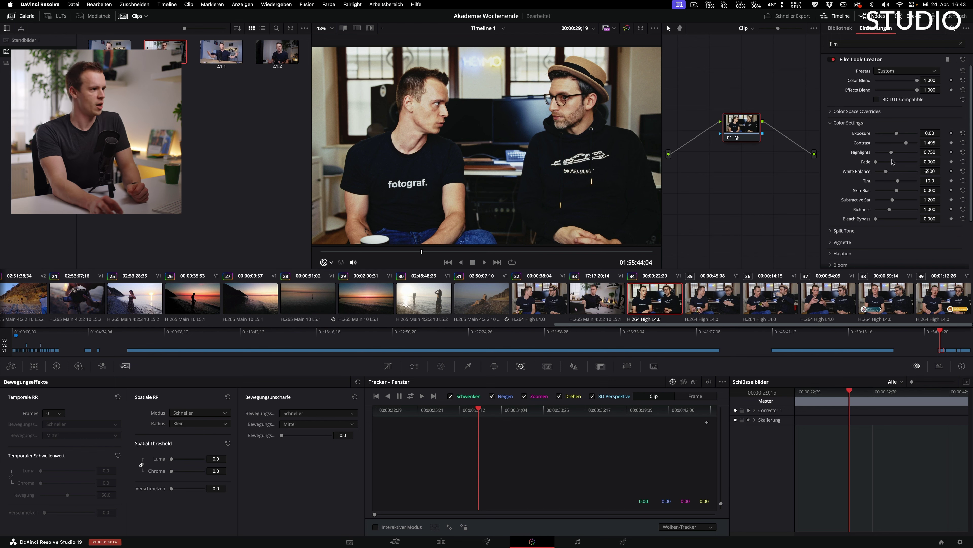
scroll(840, 234, down, 5)
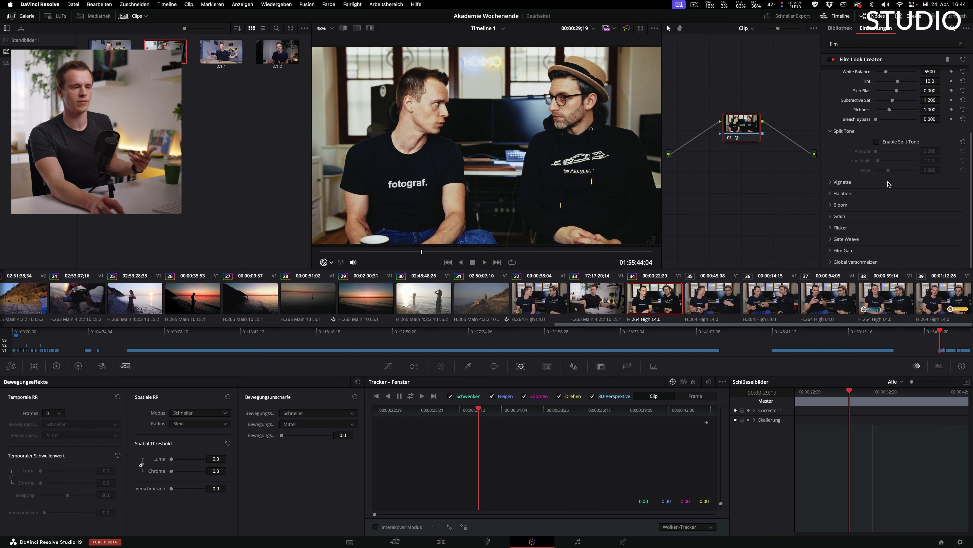
click(840, 227)
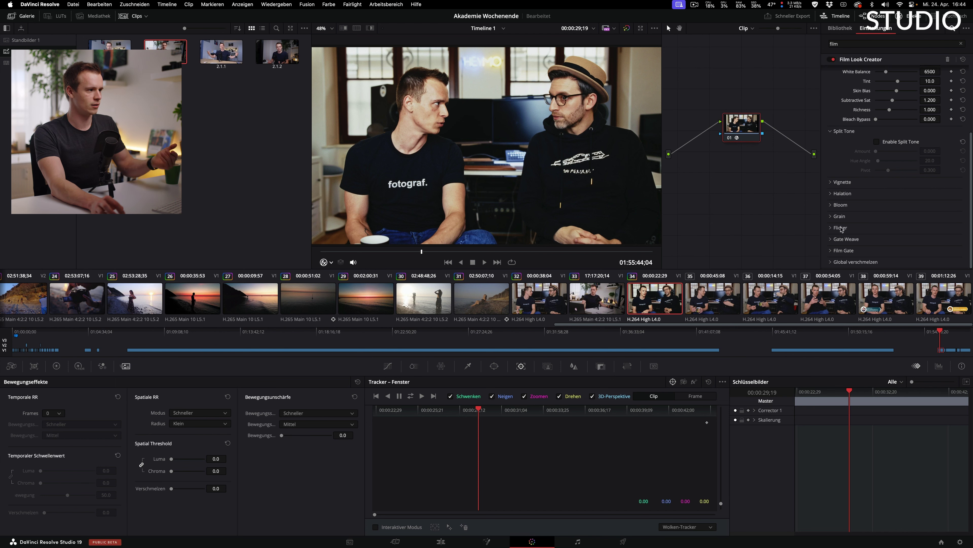
scroll(924, 194, down, 2)
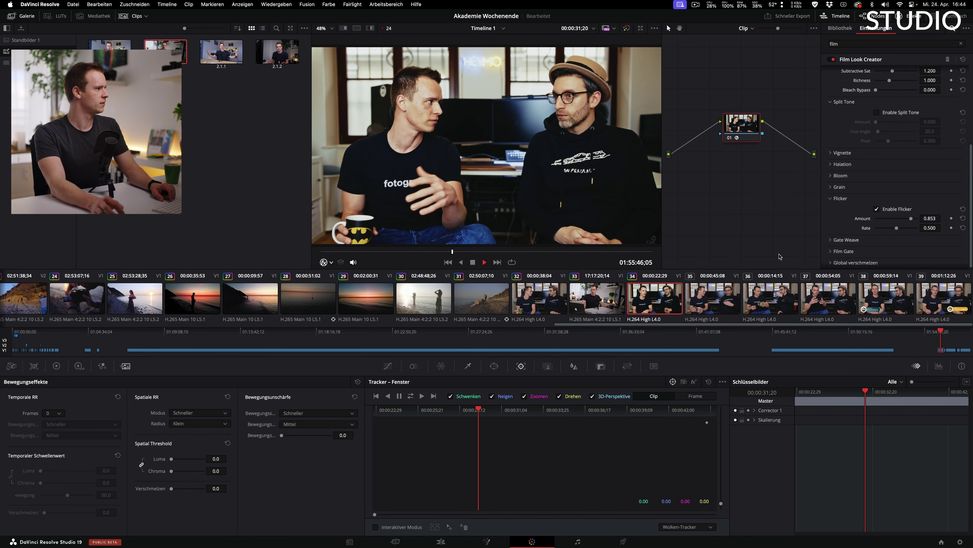
key(space)
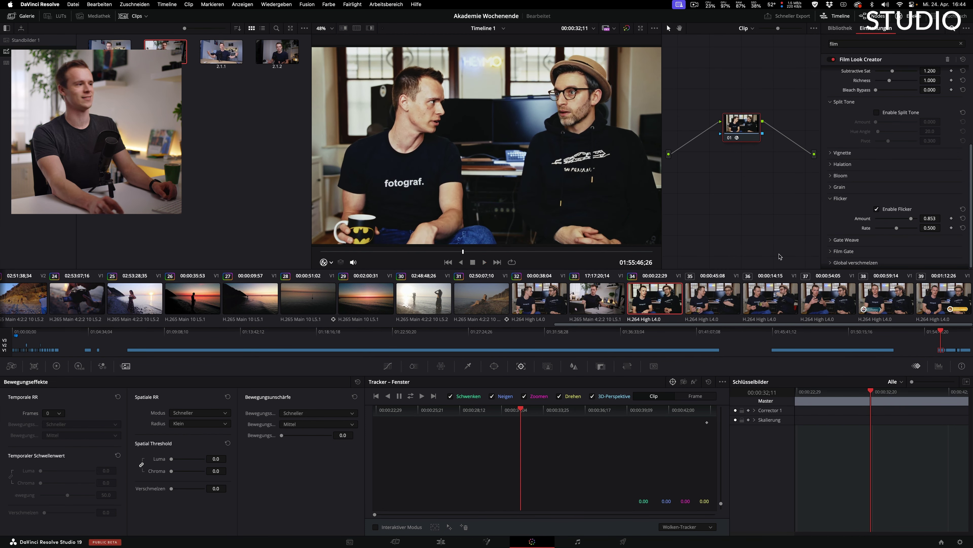
scroll(935, 215, up, 5)
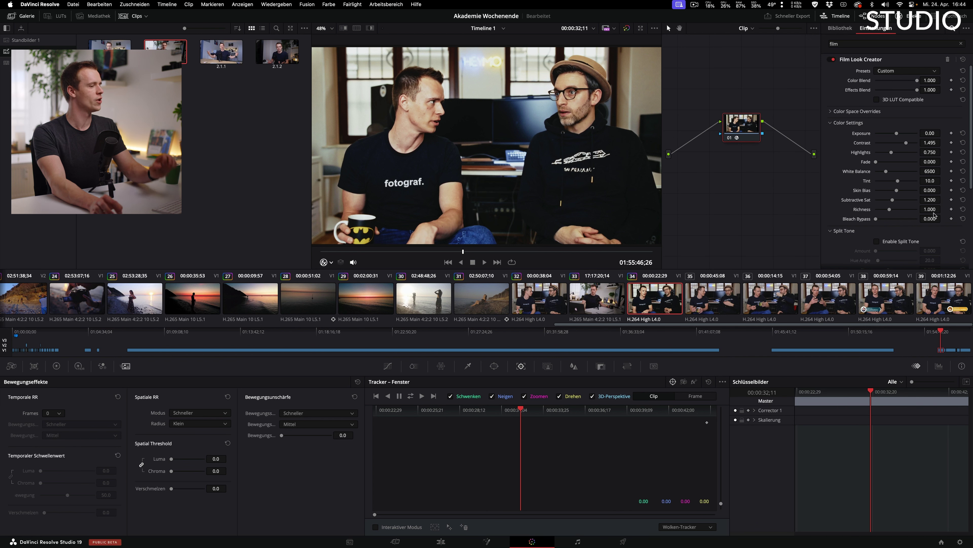